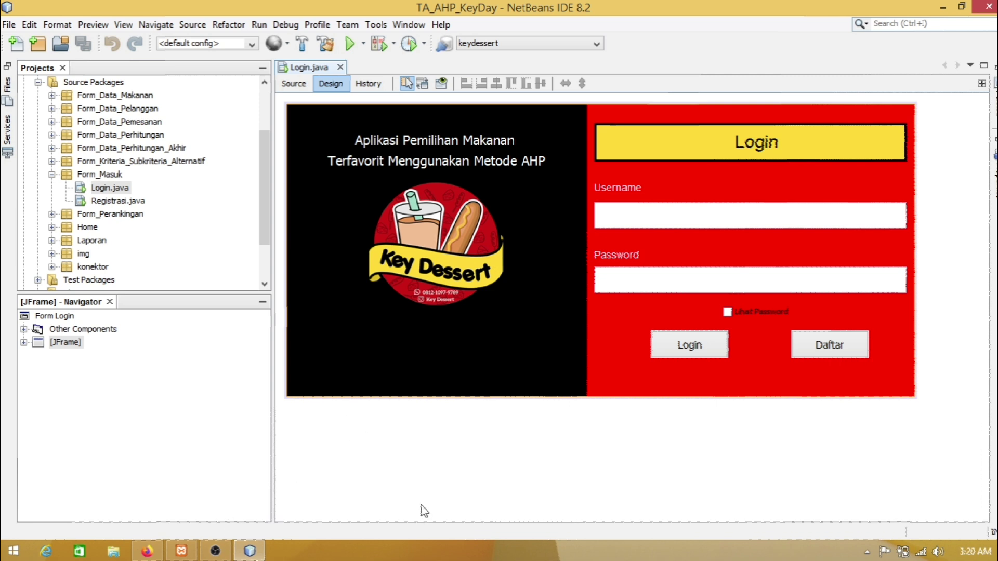
Step: Confirm Apache and MySQL are running in XAMPP, then run the TA_AHP_KeyDay project with F6
click(181, 551)
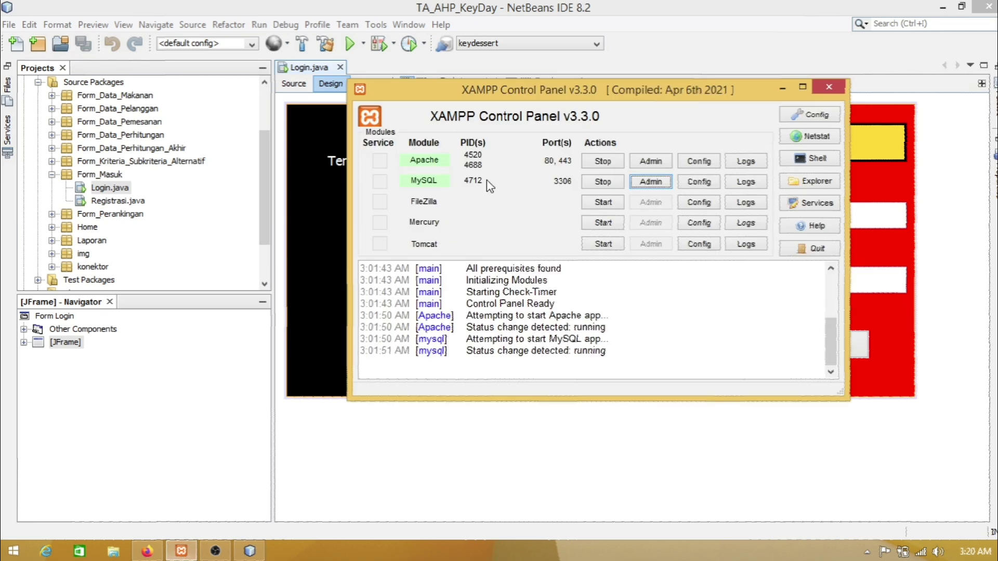
click(782, 88)
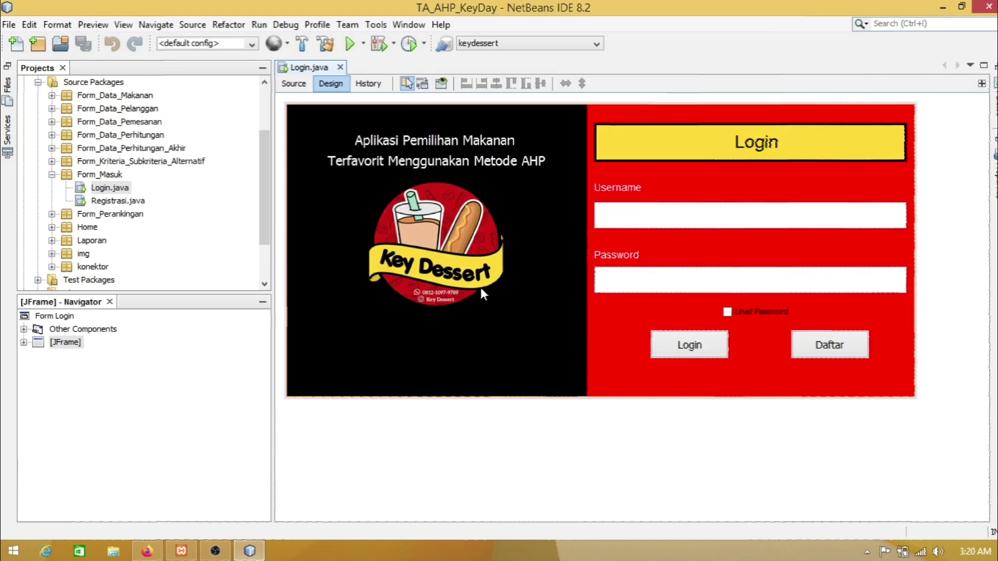
key(F6)
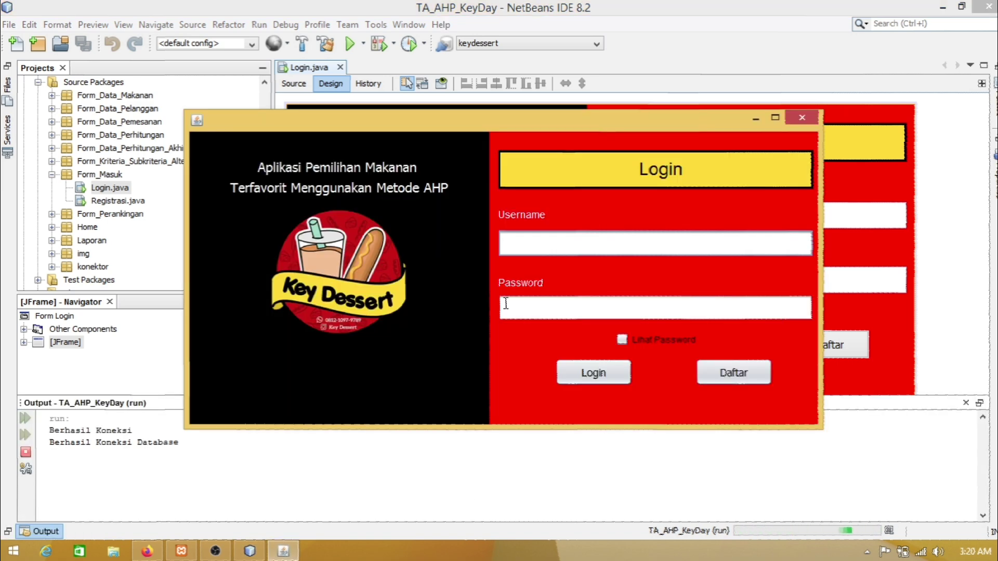
Step: Log in to Key Dessert with the customer username and password, checking the password
click(894, 7)
click(942, 8)
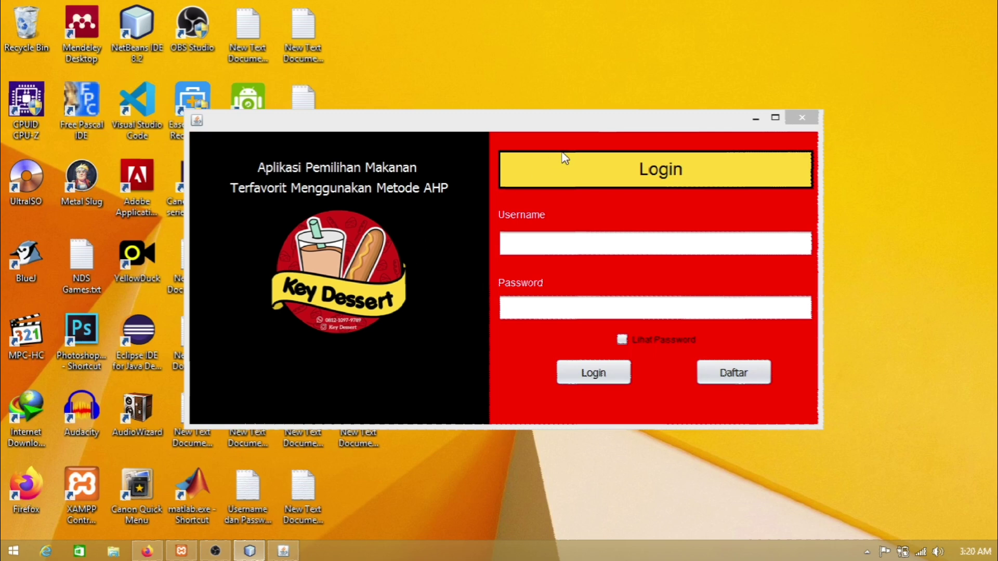
click(603, 130)
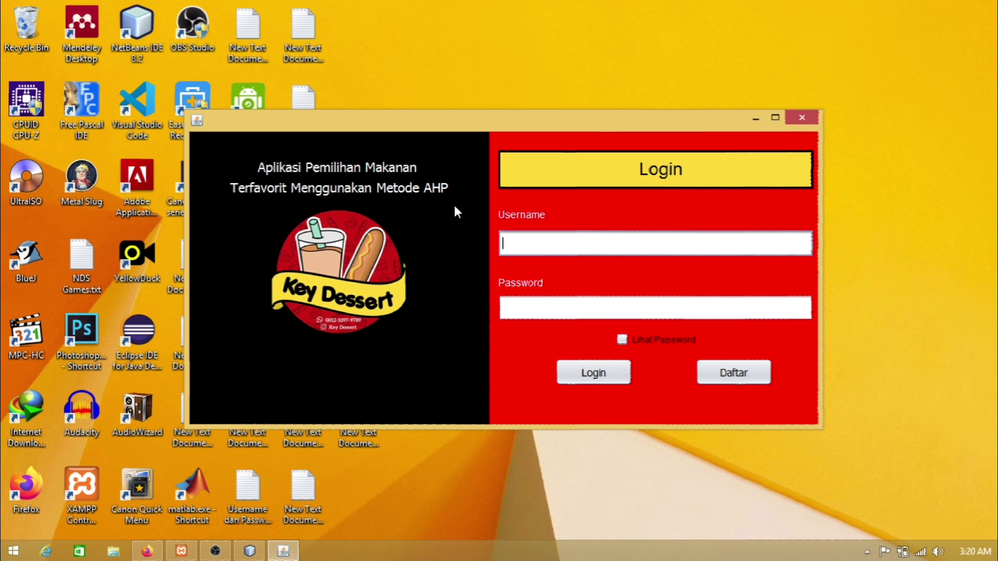
click(566, 245)
text(pelanggan)
click(510, 313)
text(******)
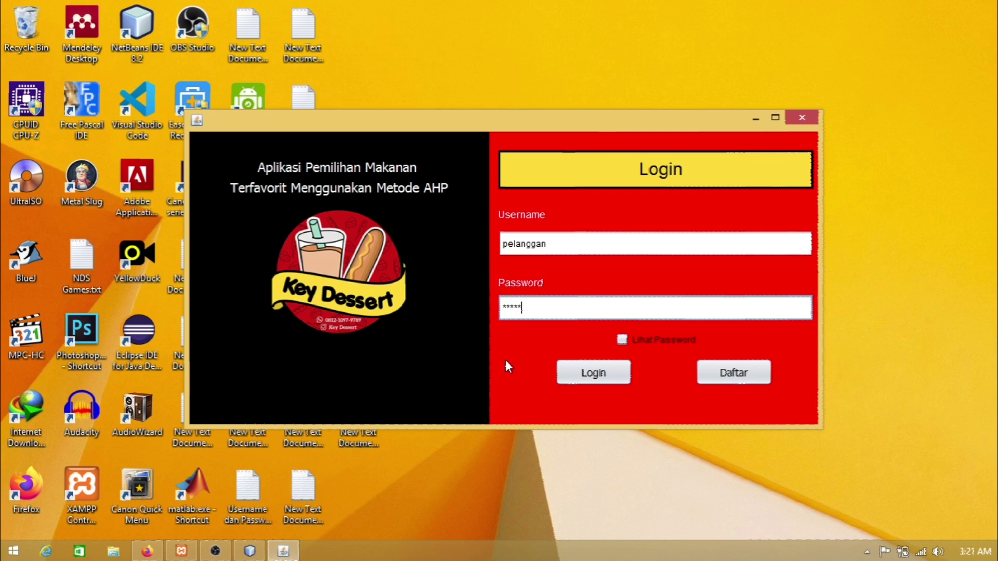
click(622, 339)
click(623, 339)
click(577, 375)
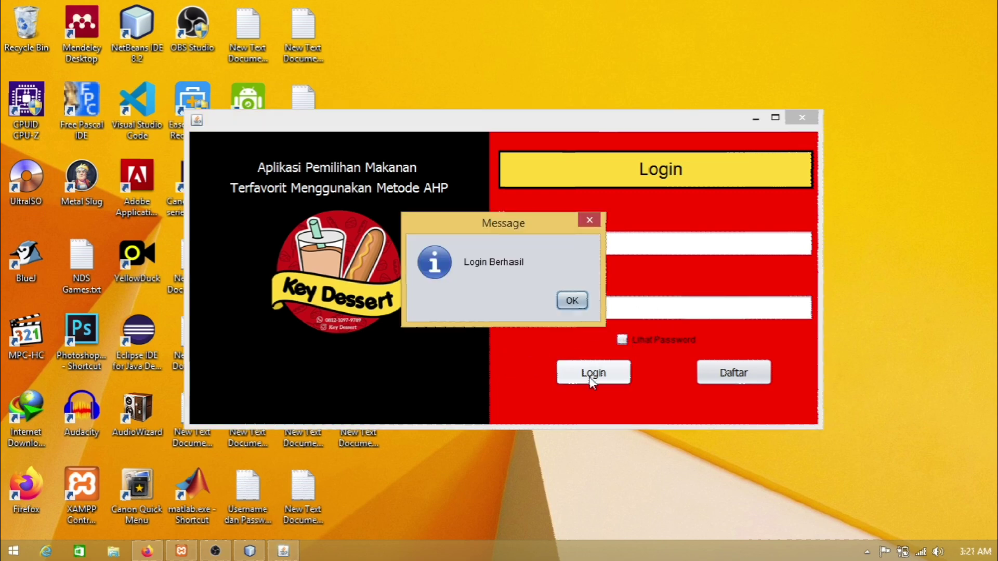
click(572, 301)
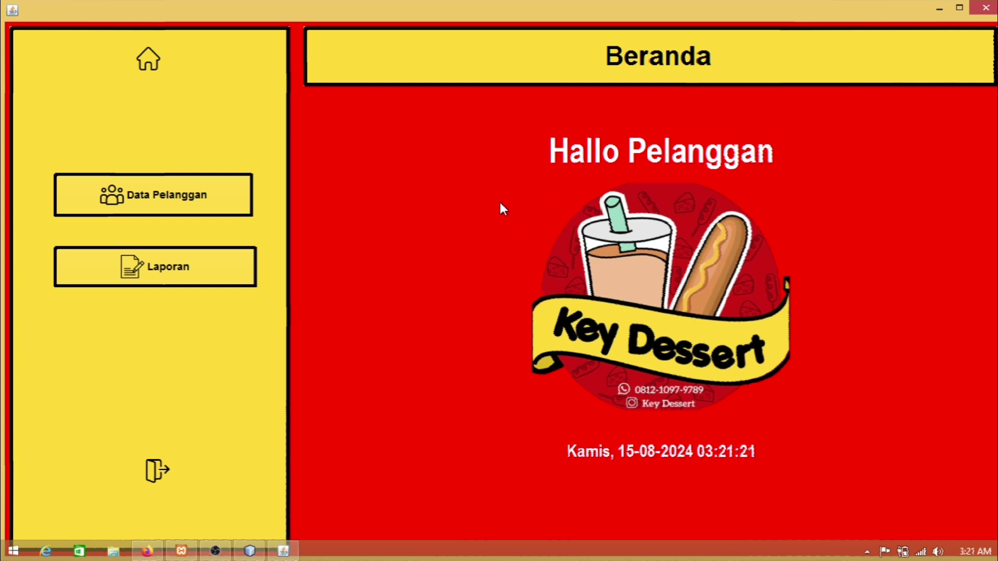
Step: In Data Pelanggan, enter the new customer's name, address and phone number
click(211, 210)
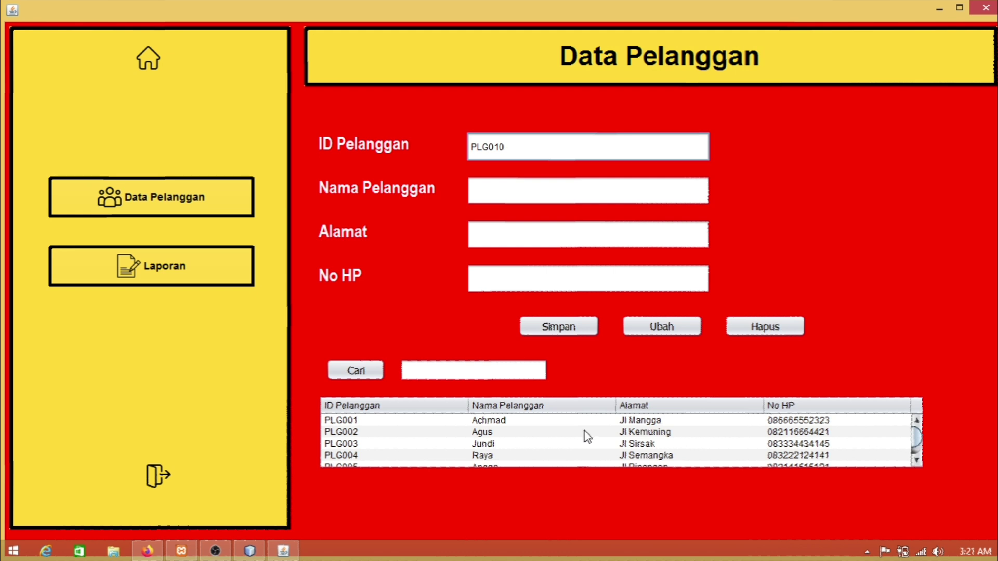
scroll(914, 457, down, 2)
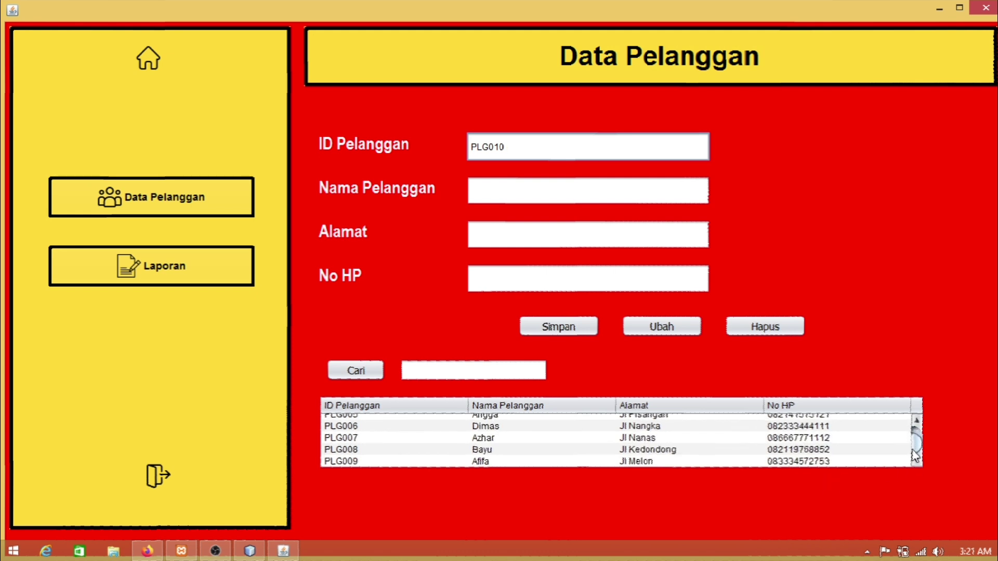
scroll(915, 452, up, 2)
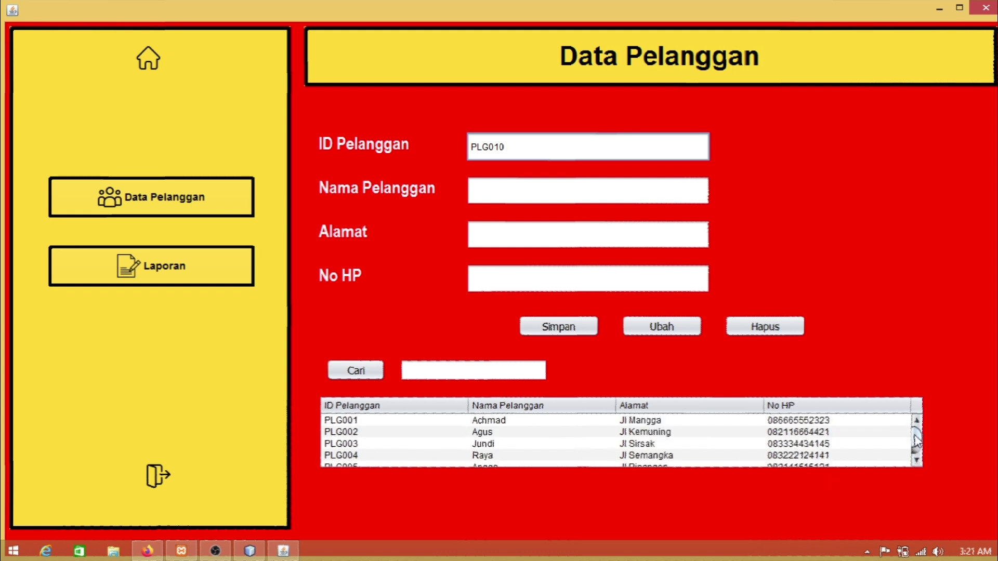
click(506, 191)
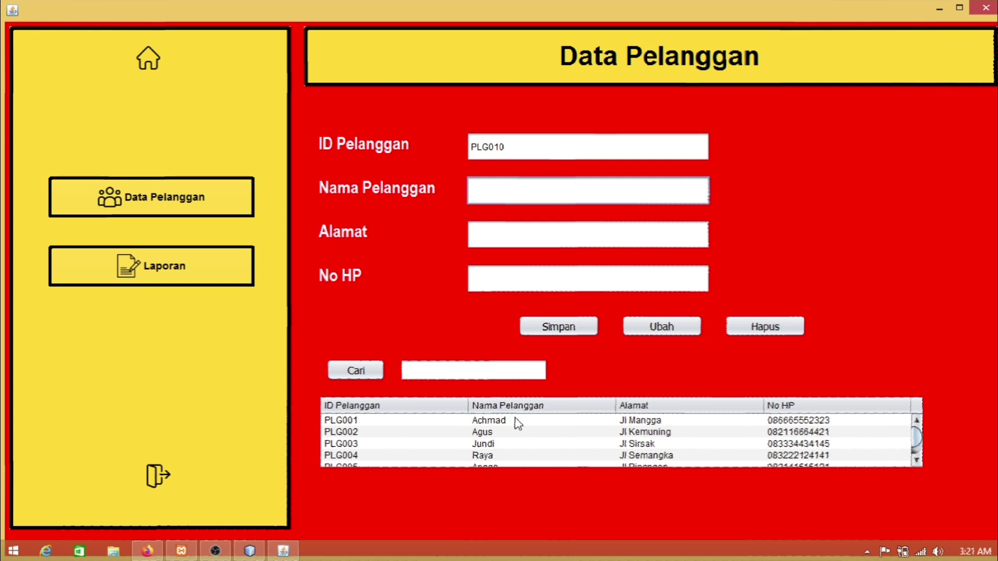
text(Budi)
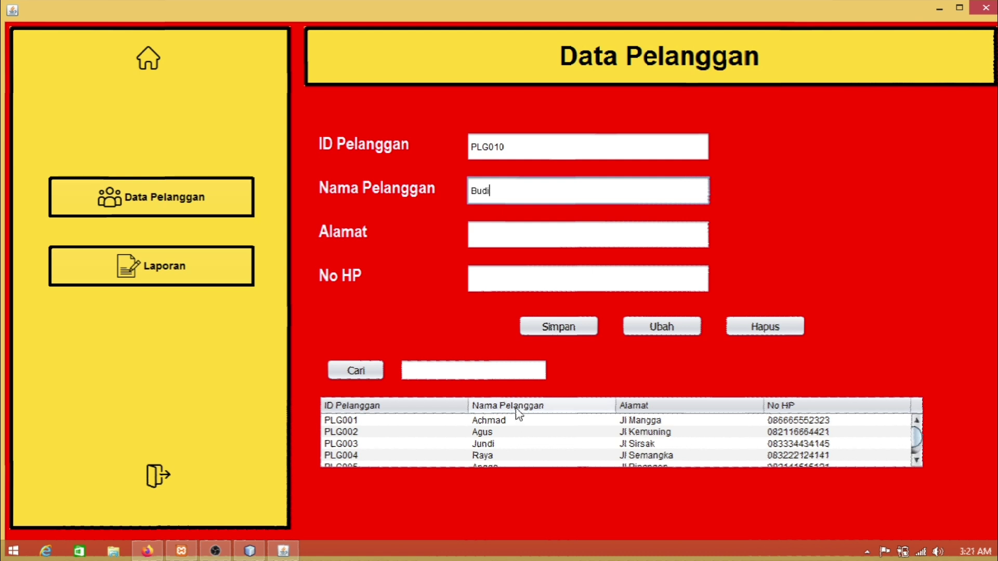
click(569, 232)
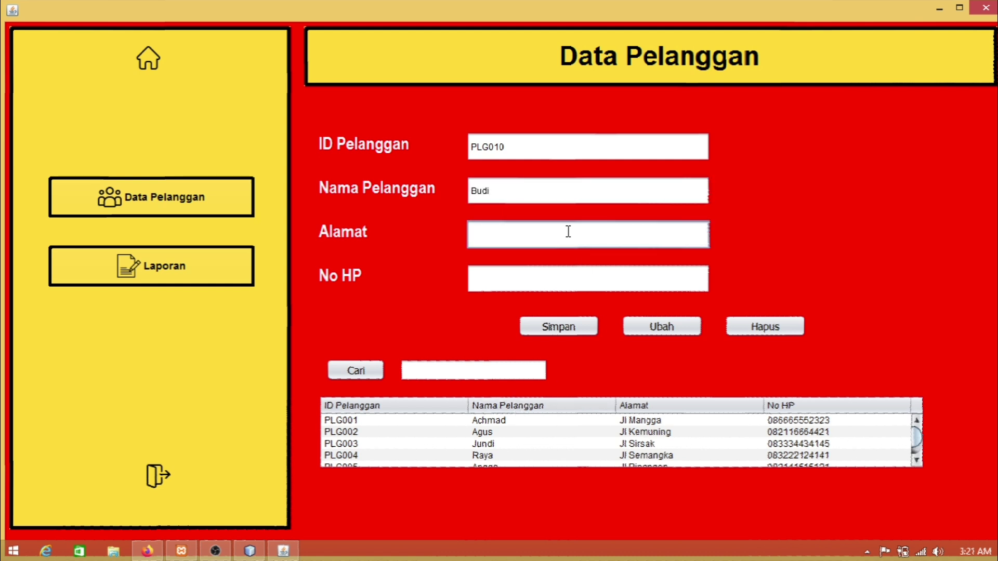
text(Jl Apel)
click(503, 284)
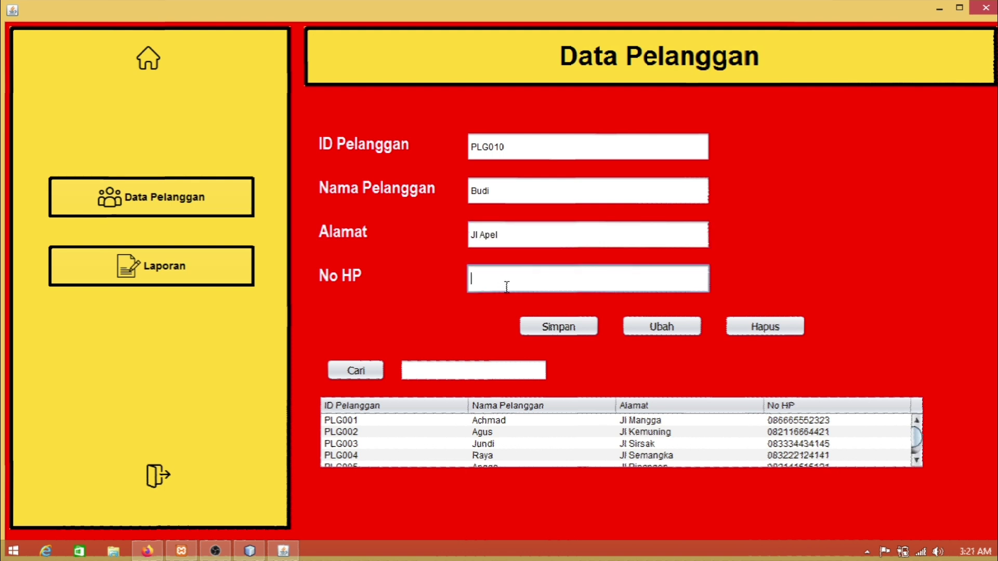
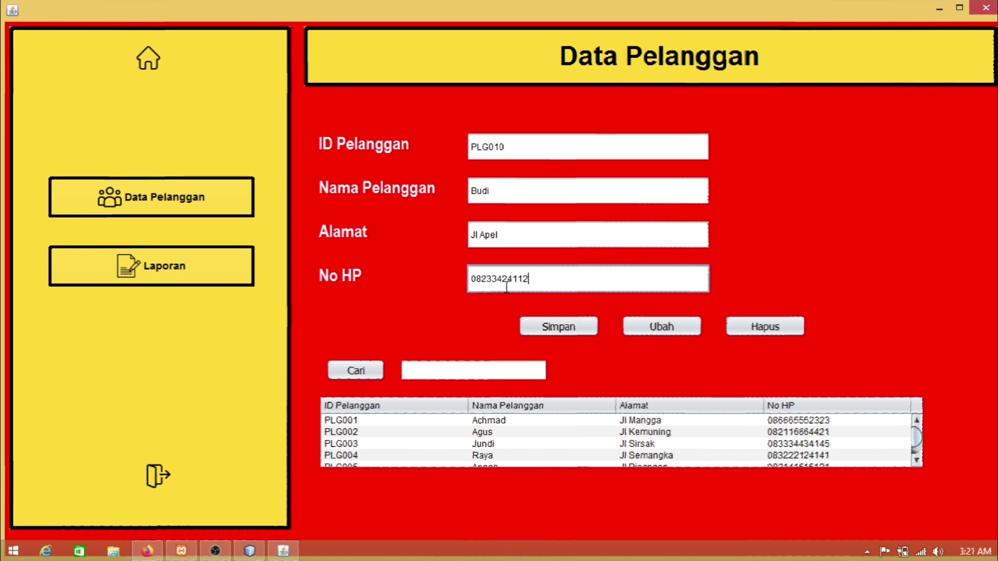
Step: Save the customer, removing one digit from the too-long phone number after the error
click(567, 329)
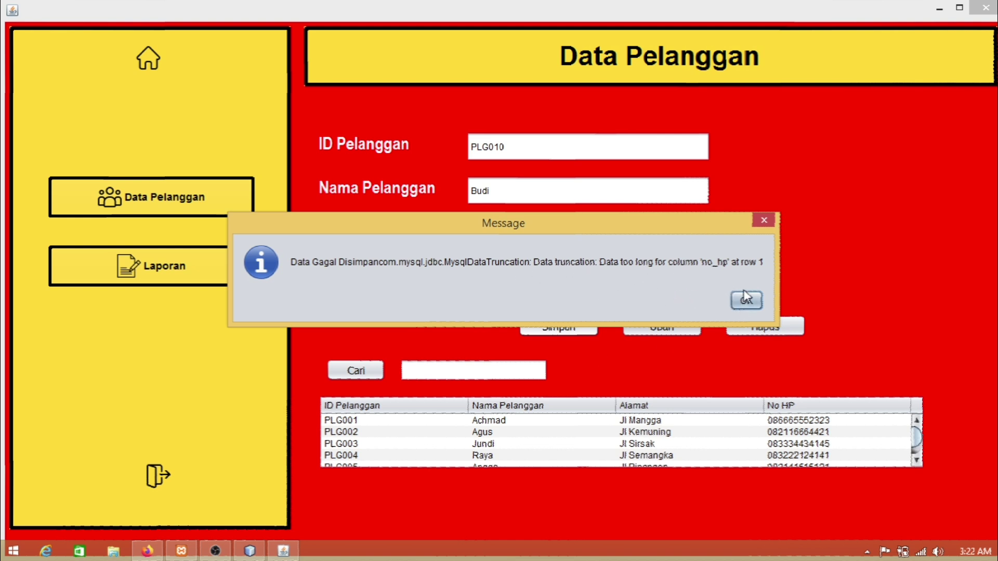
click(747, 302)
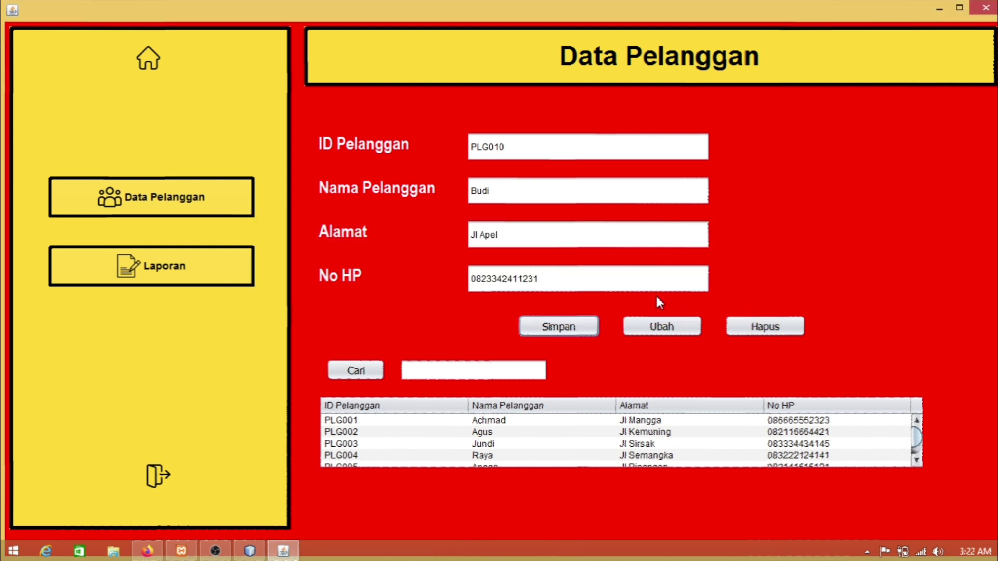
click(604, 275)
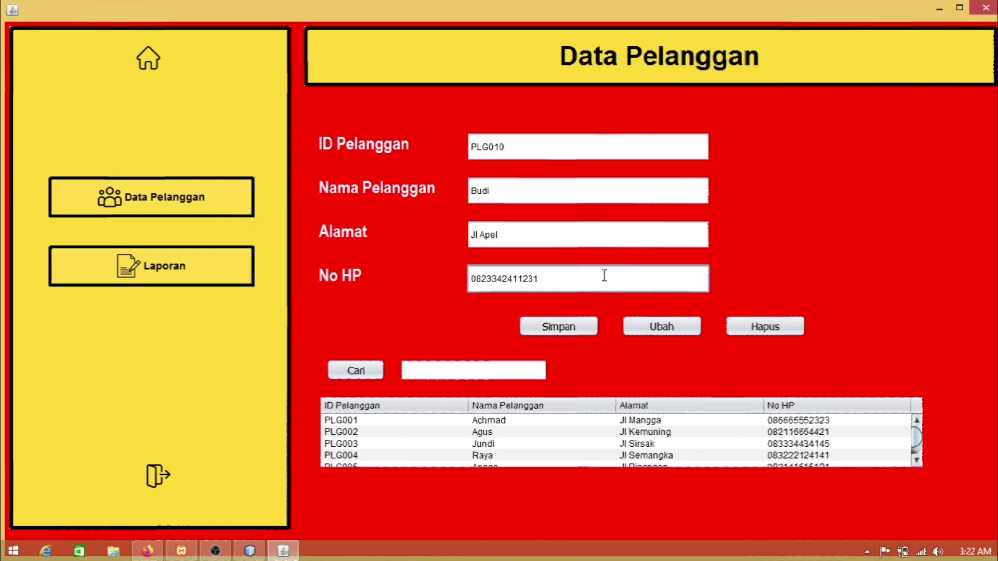
key(BackSpace)
click(565, 328)
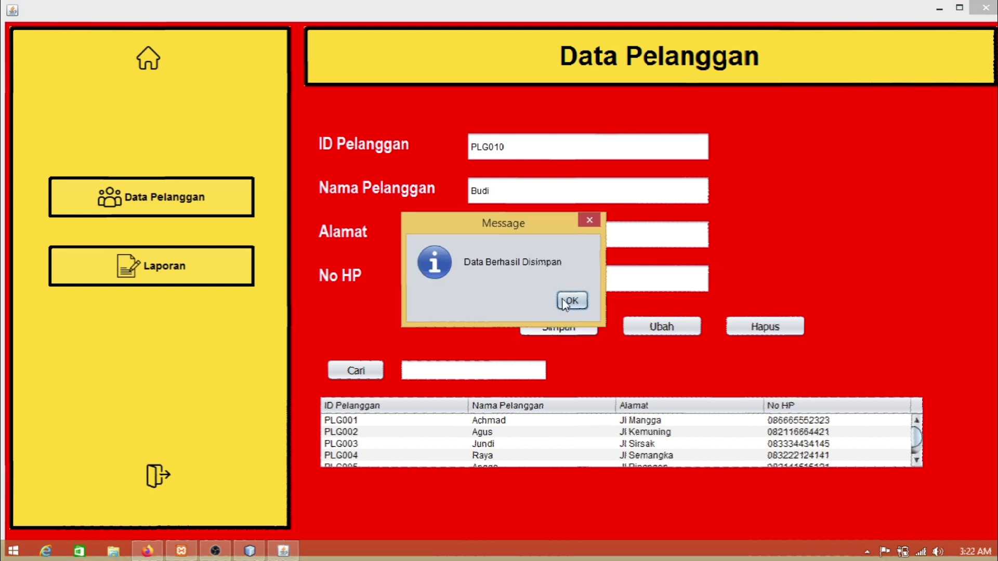
click(572, 300)
scroll(563, 452, down, 2)
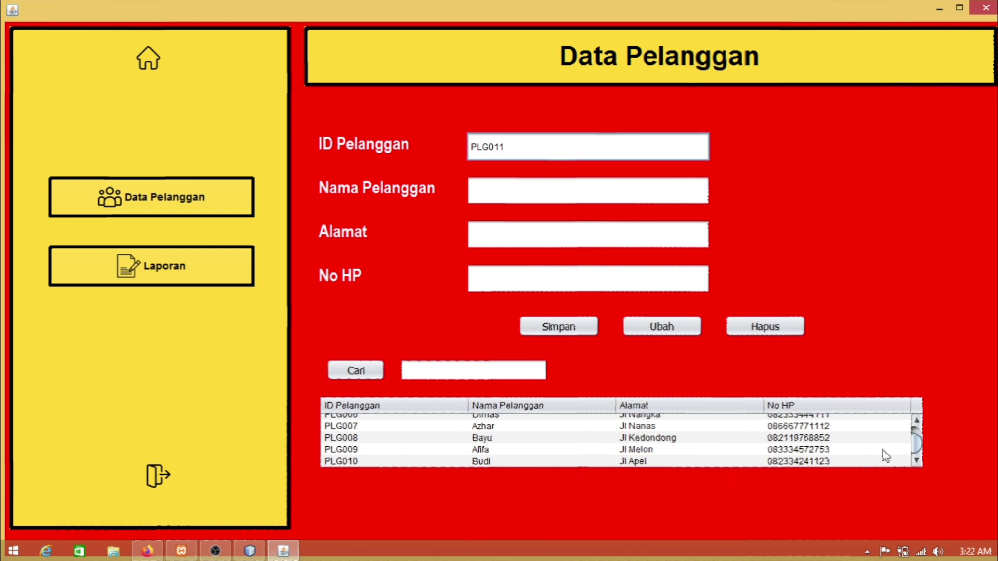
Step: Search the customer table for the new customer's ID, correcting the mistyped first query
click(430, 371)
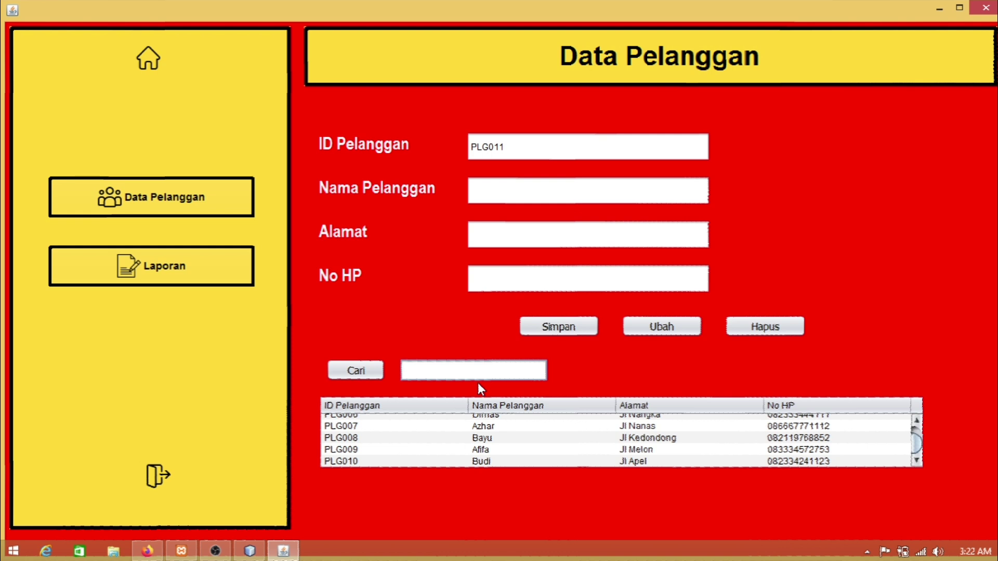
text(PL001)
click(358, 370)
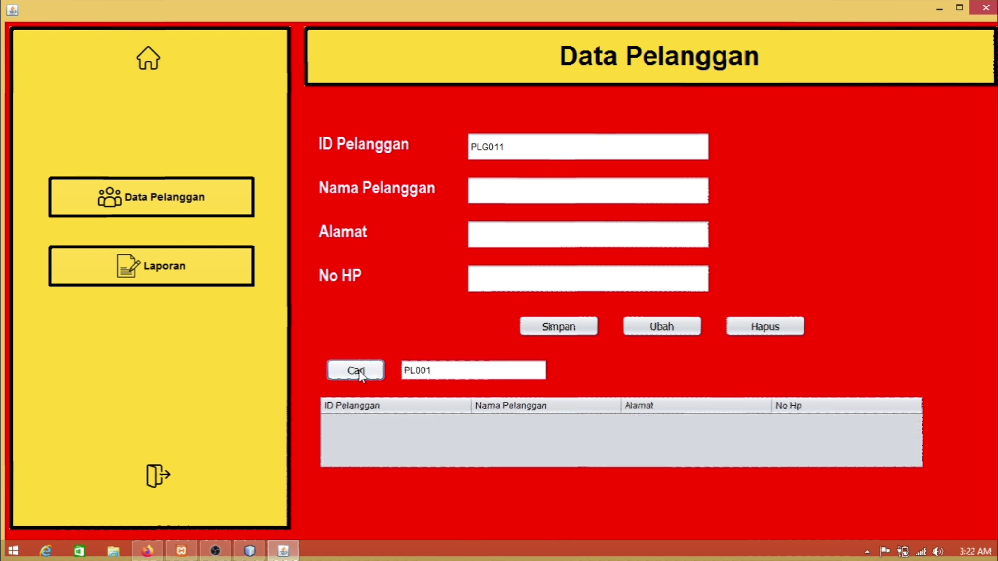
click(441, 372)
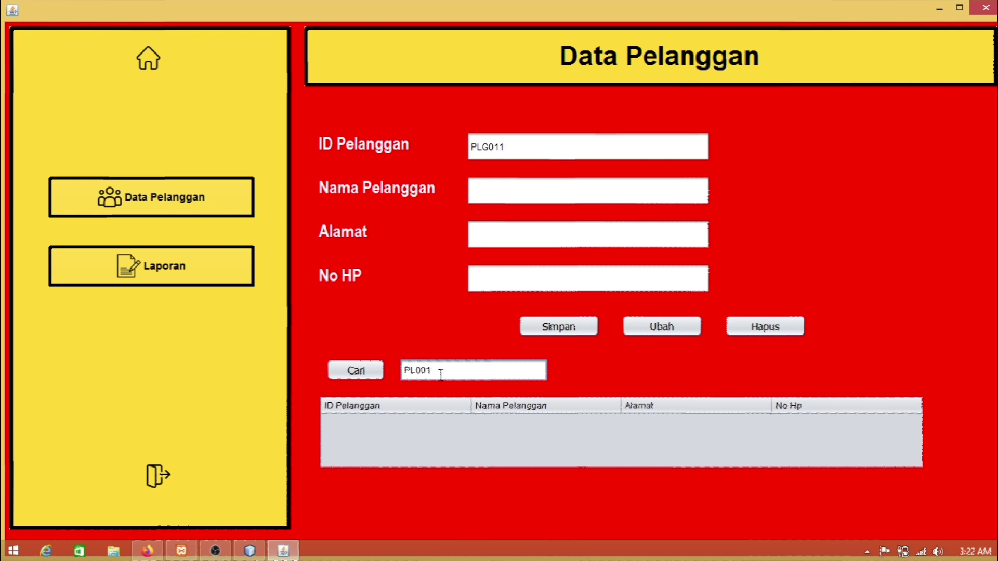
key(BackSpace)
key(BackSpace)
key(BackSpace)
key(BackSpace)
key(BackSpace)
key(Return)
text(P)
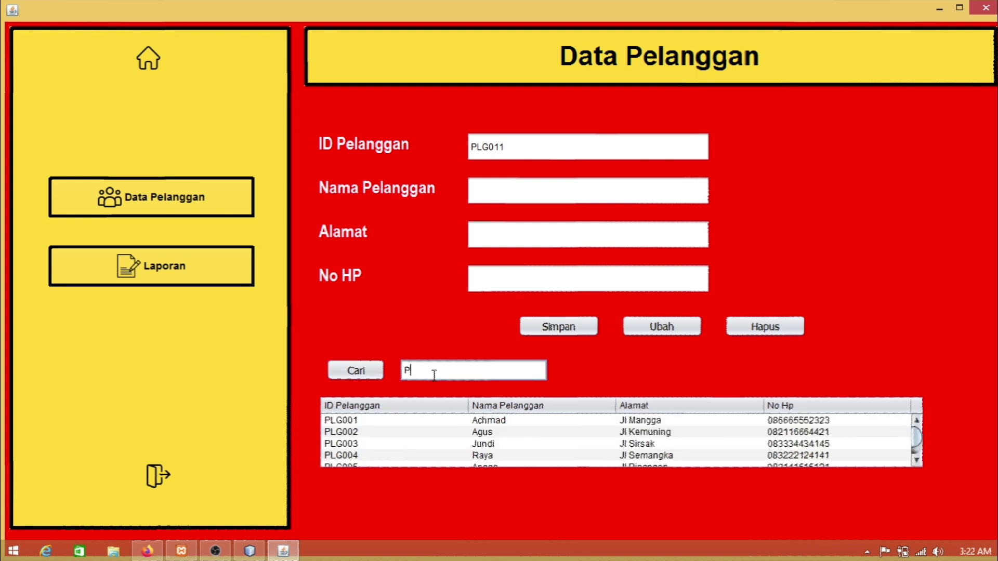
text(LG00)
text(10)
click(345, 370)
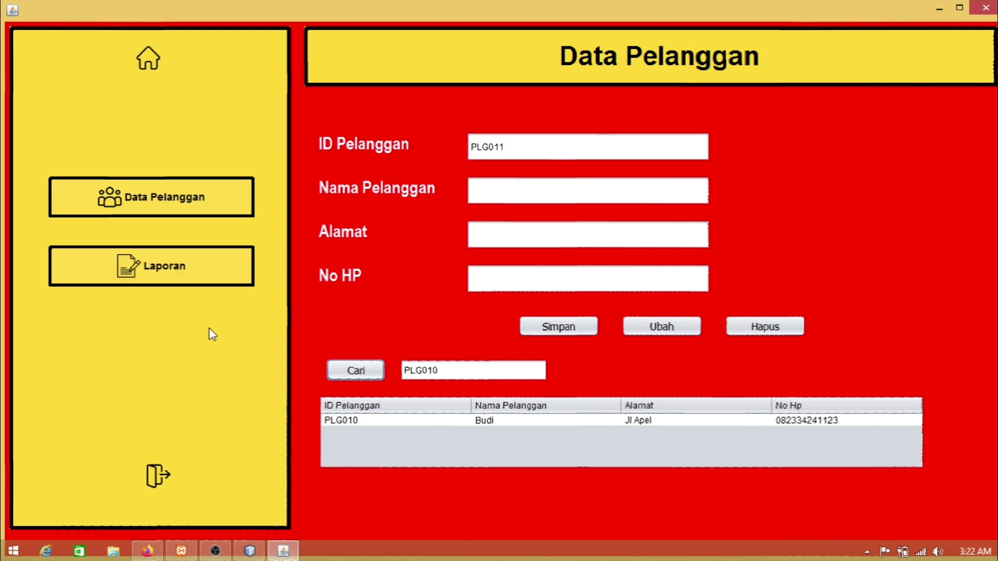
Step: Look over the available reports on the reports page, then log out
click(159, 264)
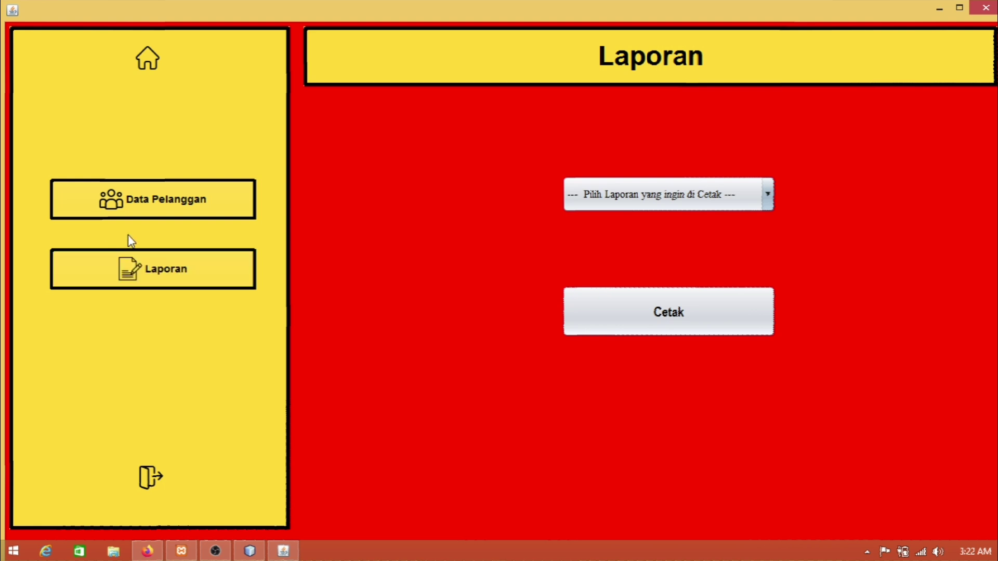
click(622, 202)
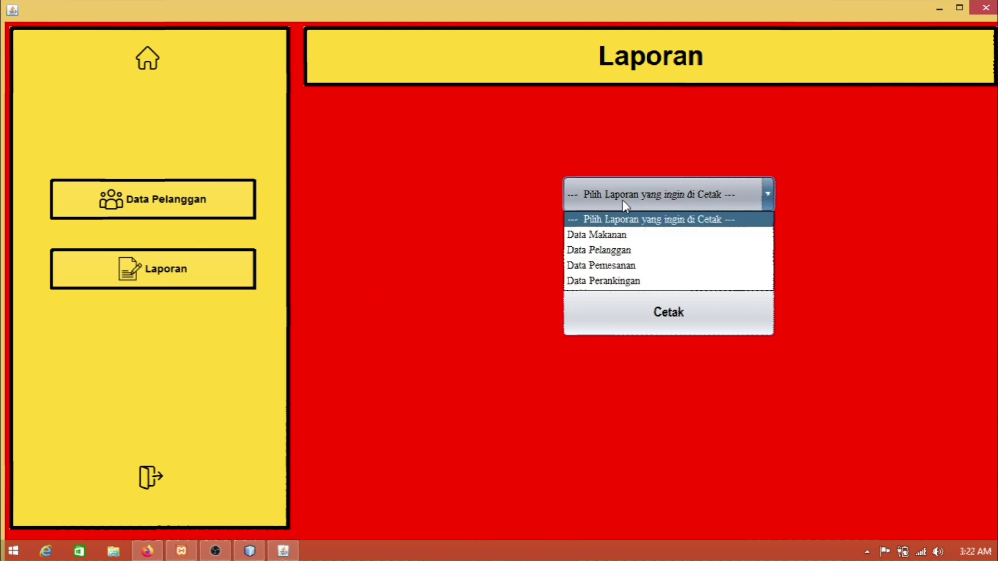
click(625, 204)
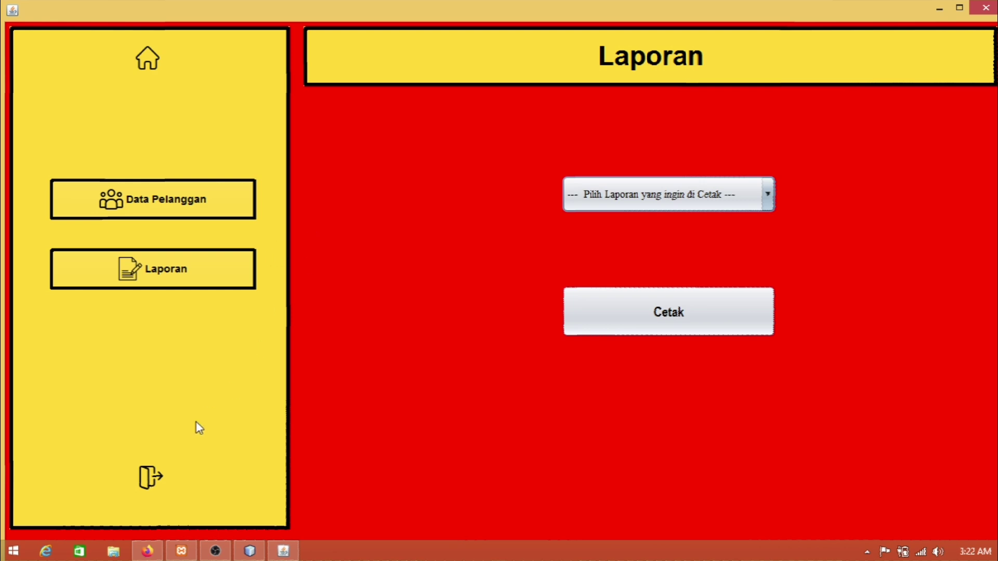
click(152, 478)
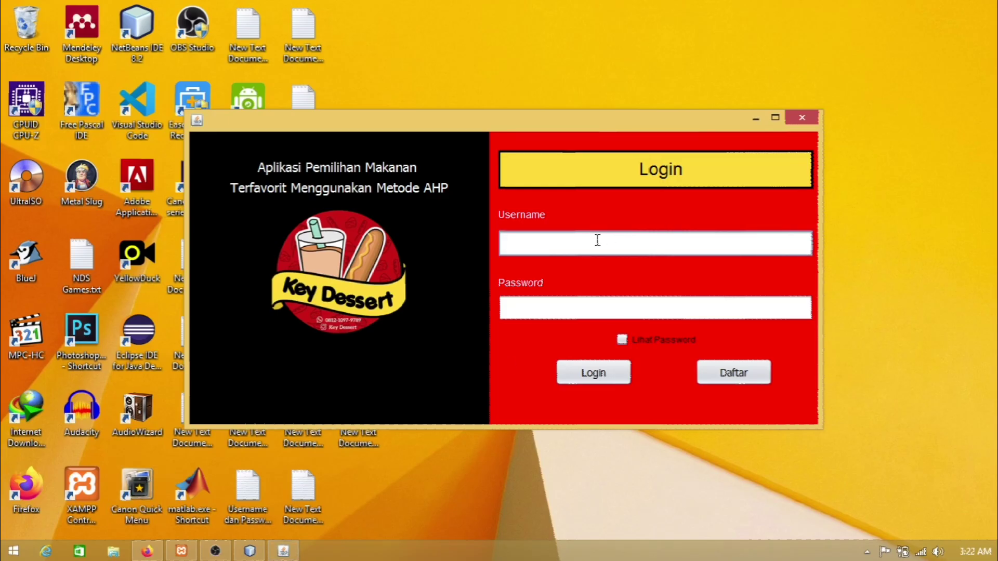
Step: Log in as admin with the admin password, checking it with Lihat Password
click(597, 240)
text(admi)
click(567, 302)
text(admin)
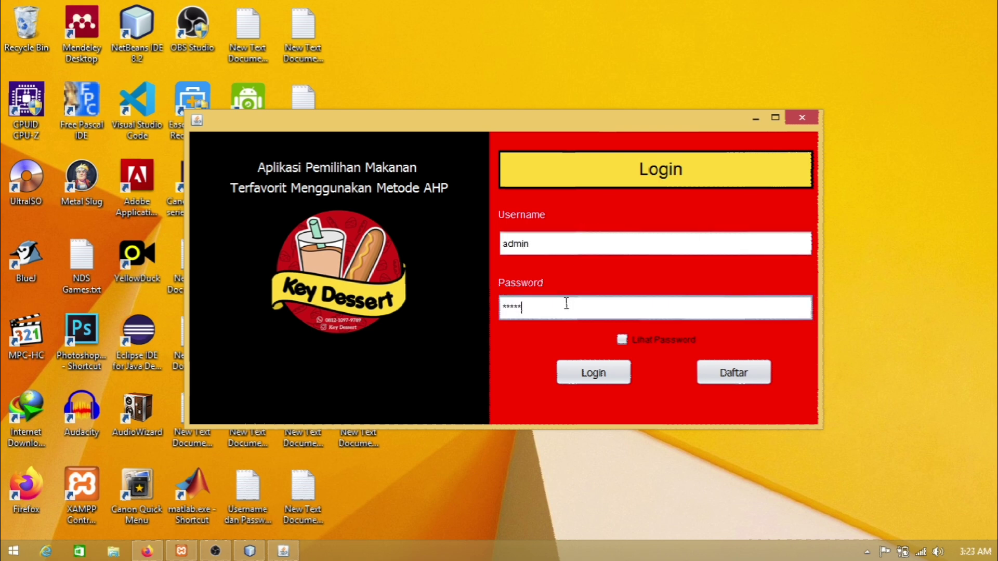
click(621, 340)
click(620, 339)
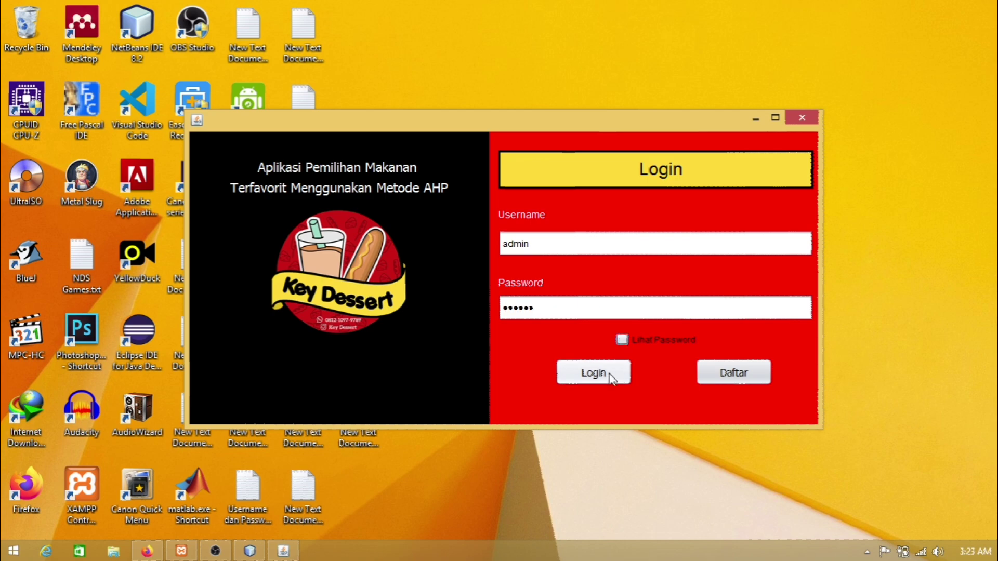
click(607, 375)
click(572, 299)
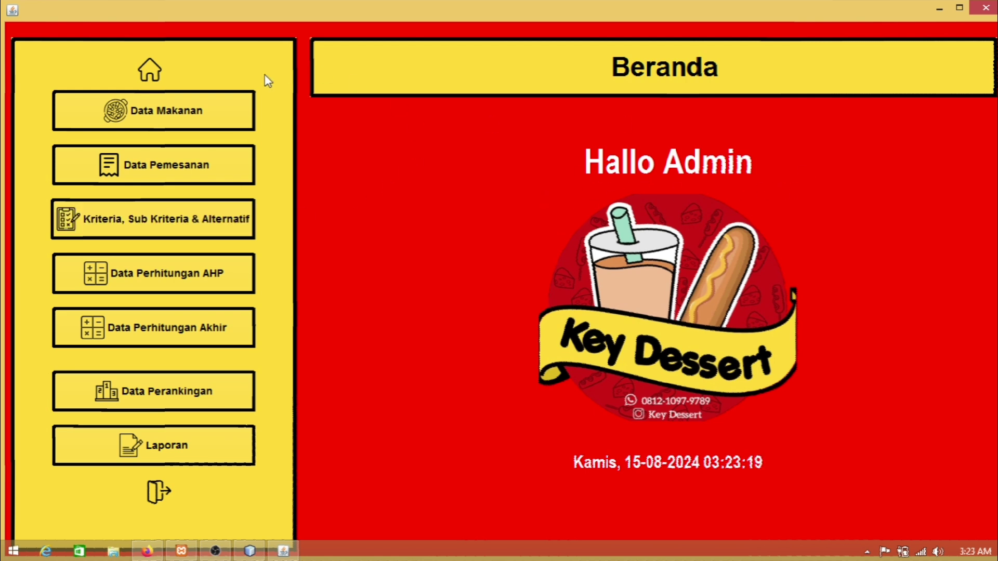
Step: Go from Data Makanan to the Data Pemesanan orders page
click(137, 128)
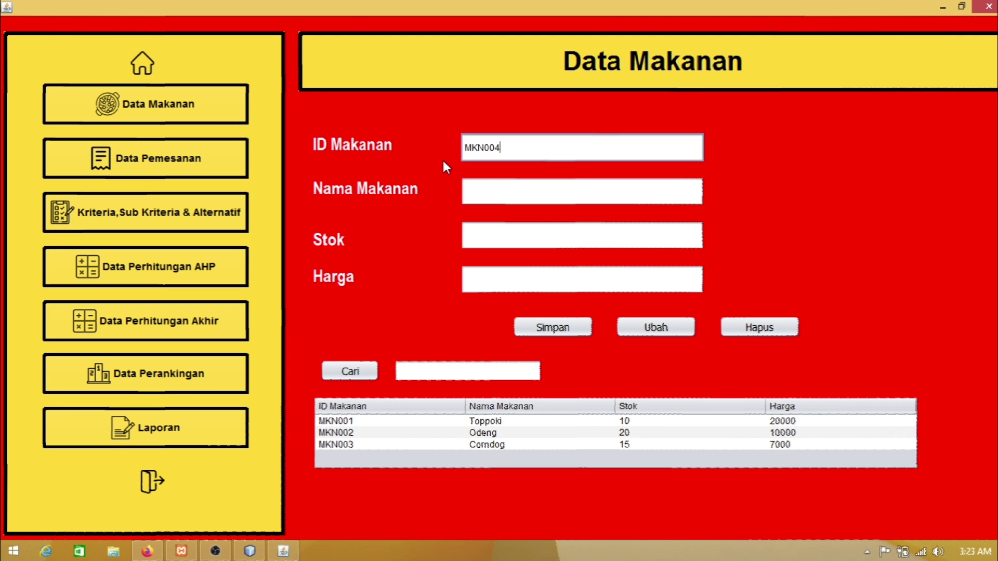
click(186, 158)
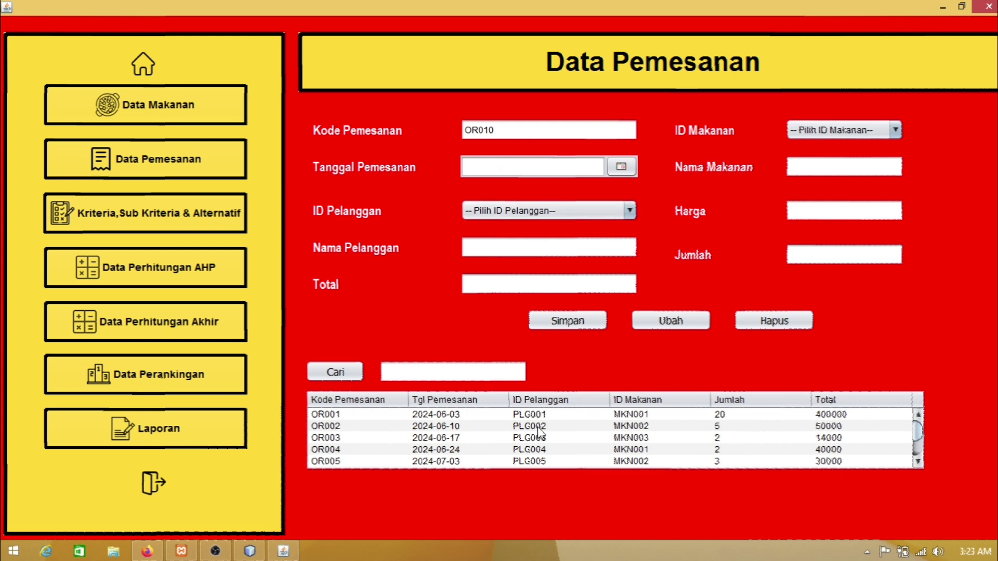
Step: Set the order date to 11 Aug 2024 and select the new customer
scroll(575, 419, down, 2)
scroll(576, 419, up, 2)
click(622, 169)
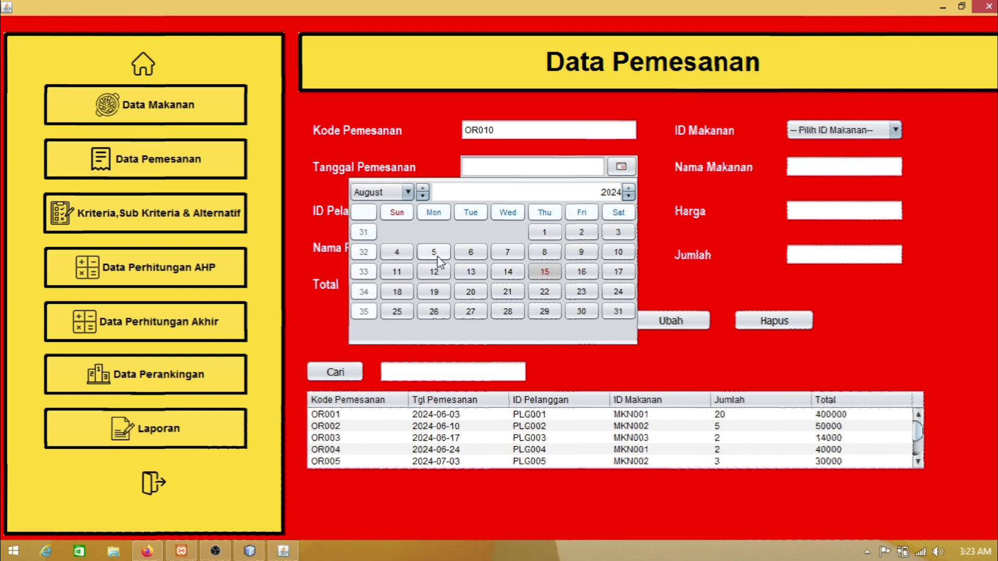
click(398, 271)
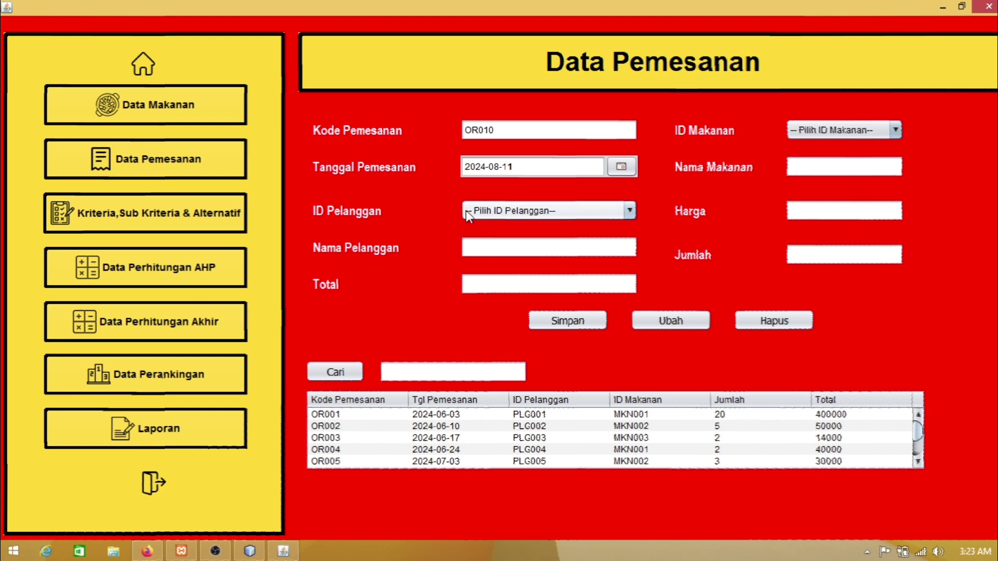
click(502, 214)
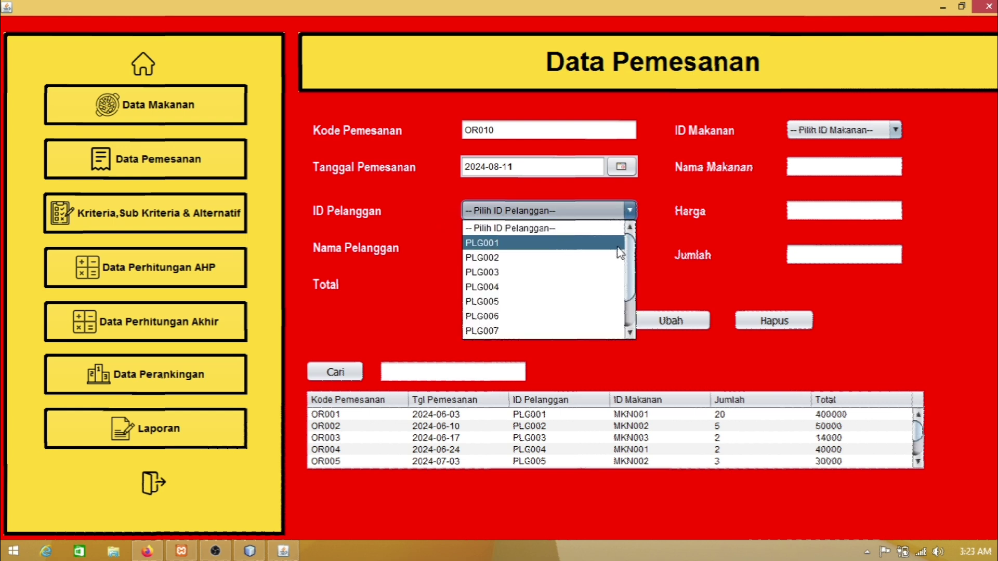
drag(632, 274, 634, 299)
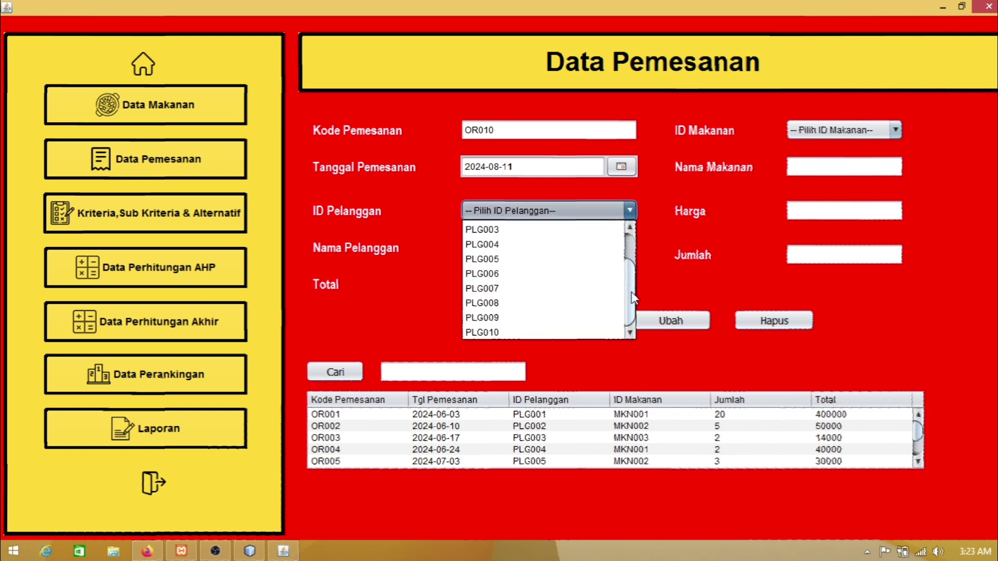
click(572, 330)
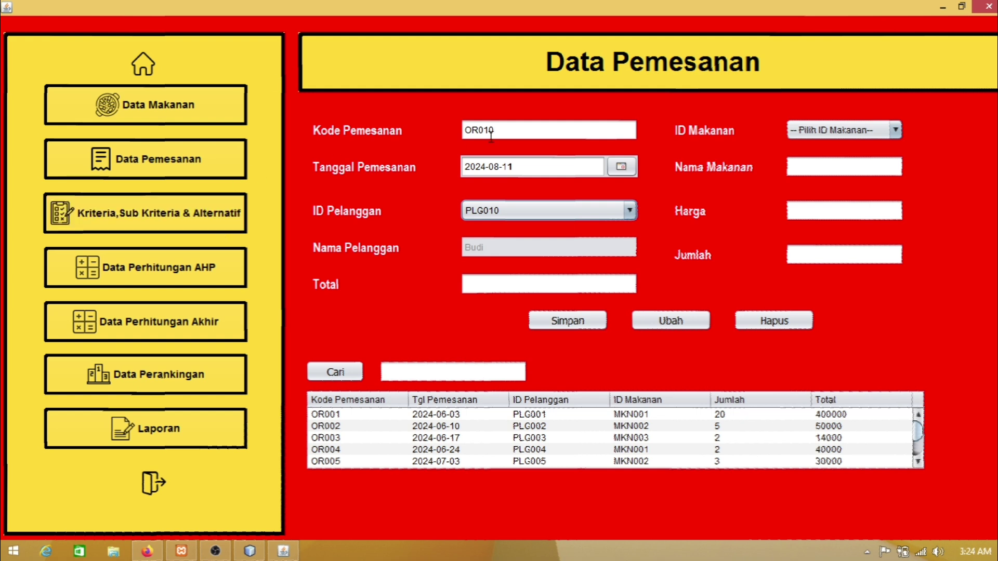
Step: Order 5 of food MKN001 (Toppoki) and save the order, totalling 100000
click(815, 134)
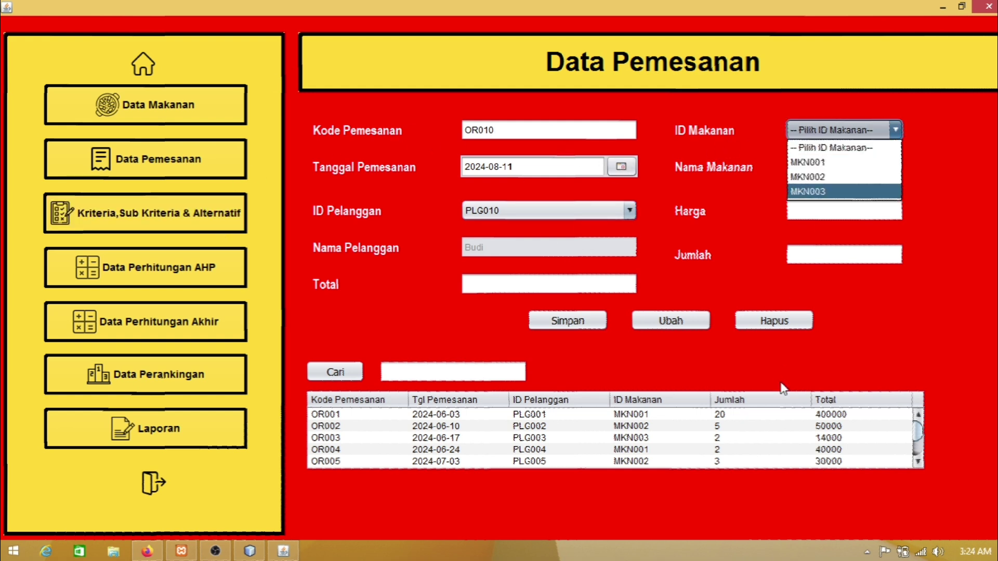
scroll(768, 434, down, 2)
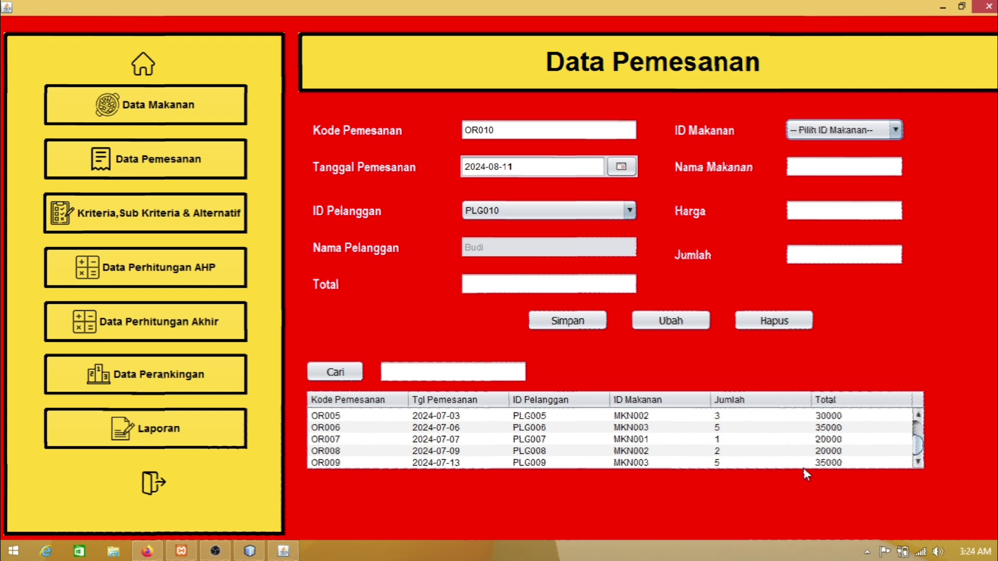
scroll(787, 453, up, 2)
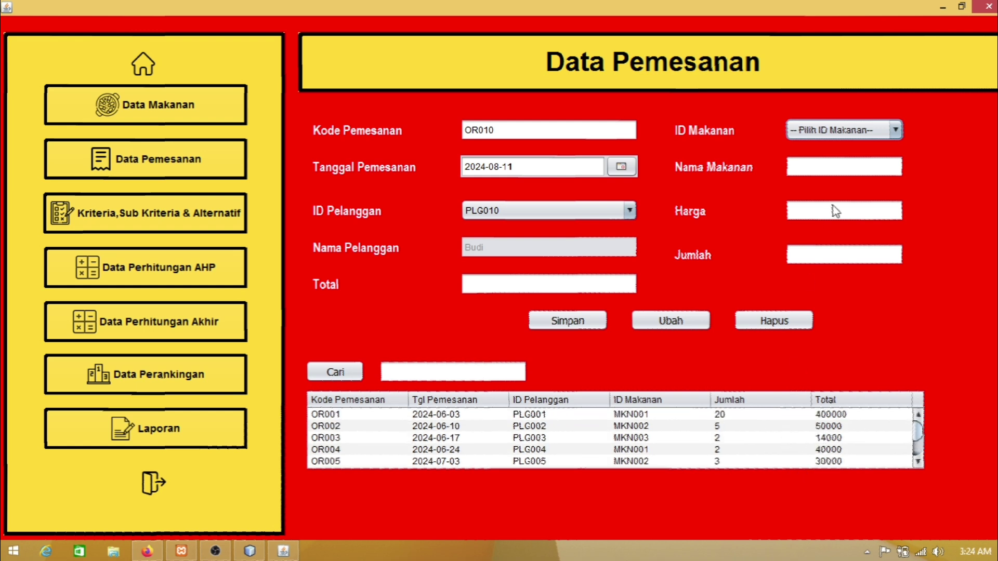
click(829, 131)
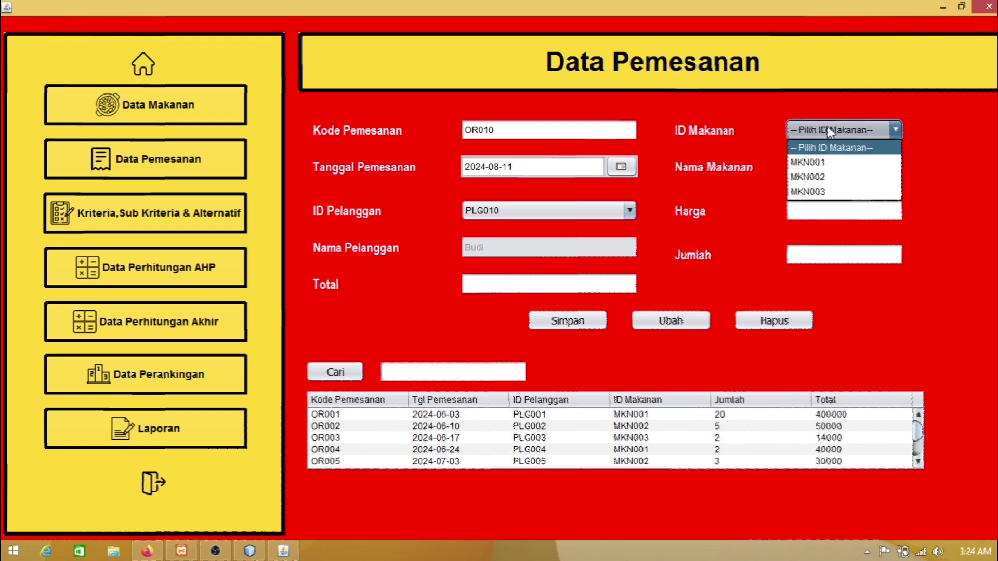
click(824, 163)
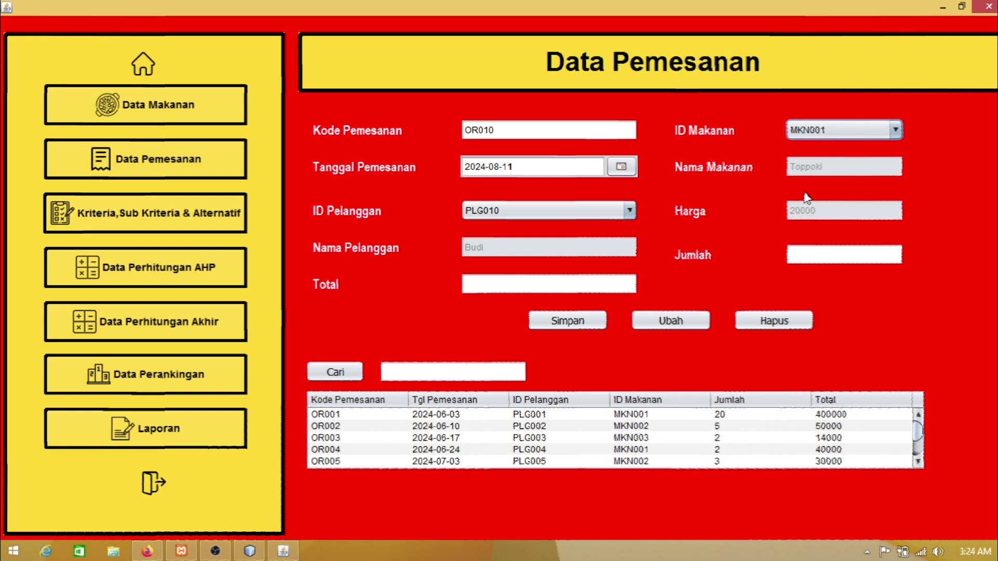
click(803, 255)
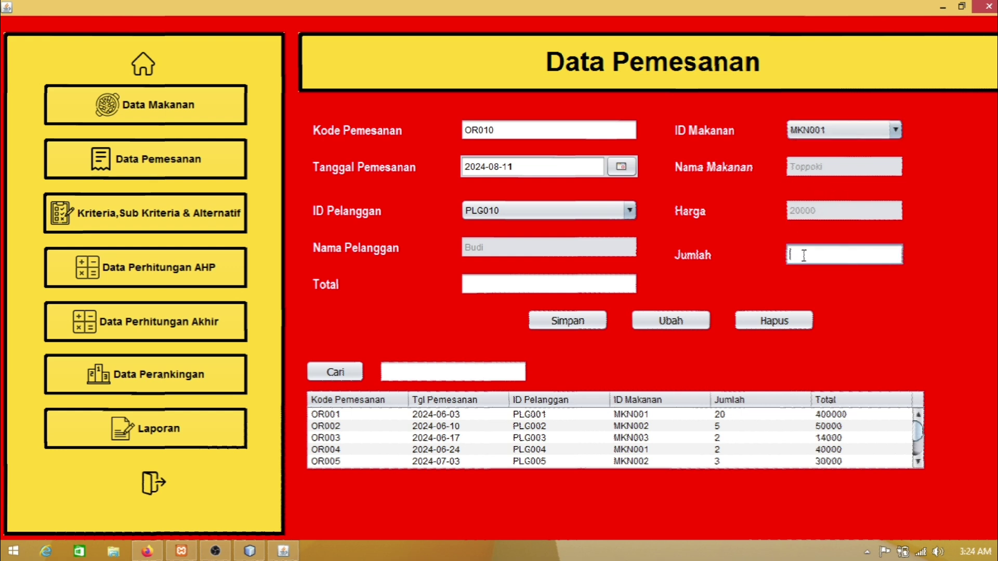
text(5)
click(579, 322)
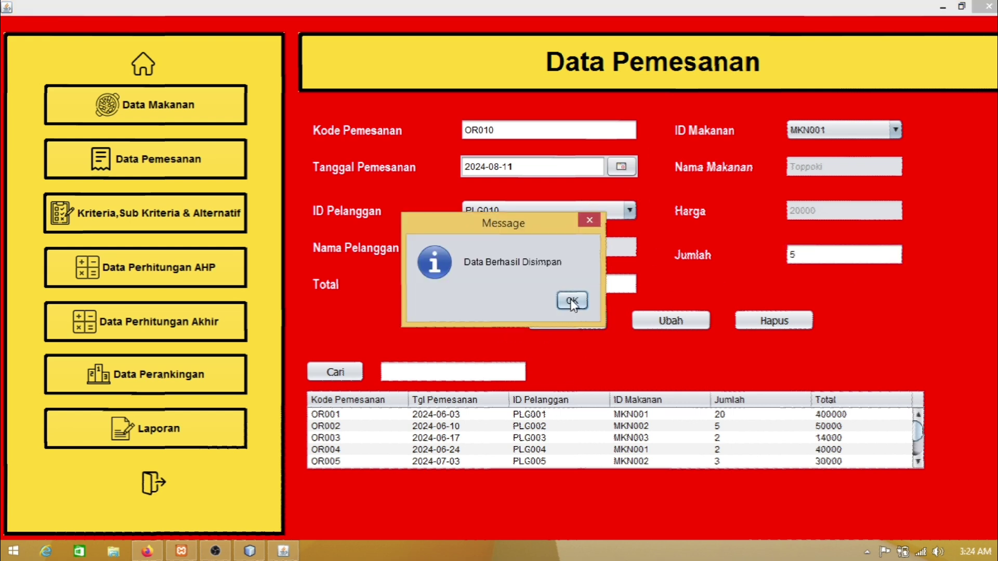
click(571, 300)
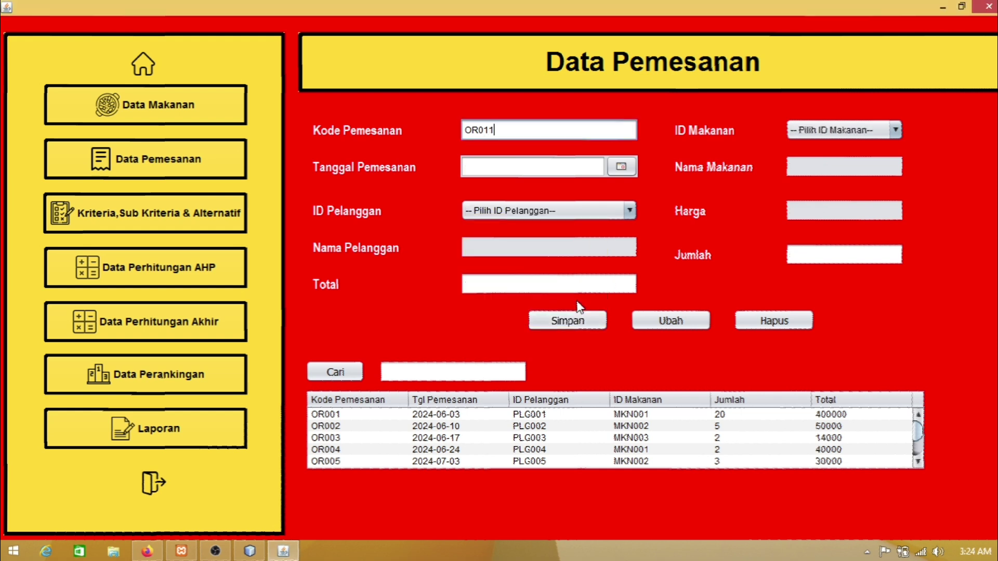
scroll(543, 434, down, 2)
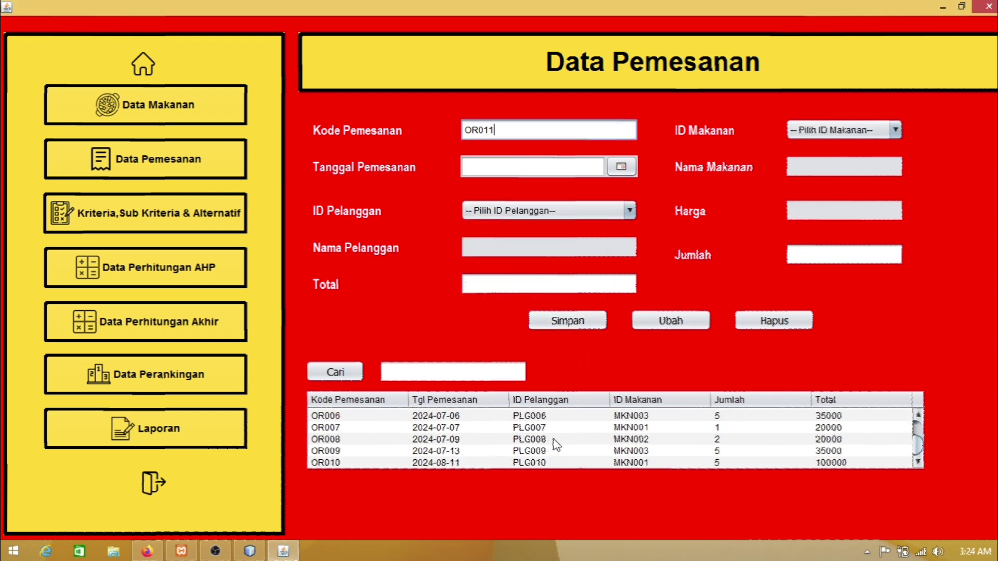
Step: Load the new order, change its quantity from 5 to 3, and update it to total 60000
click(529, 463)
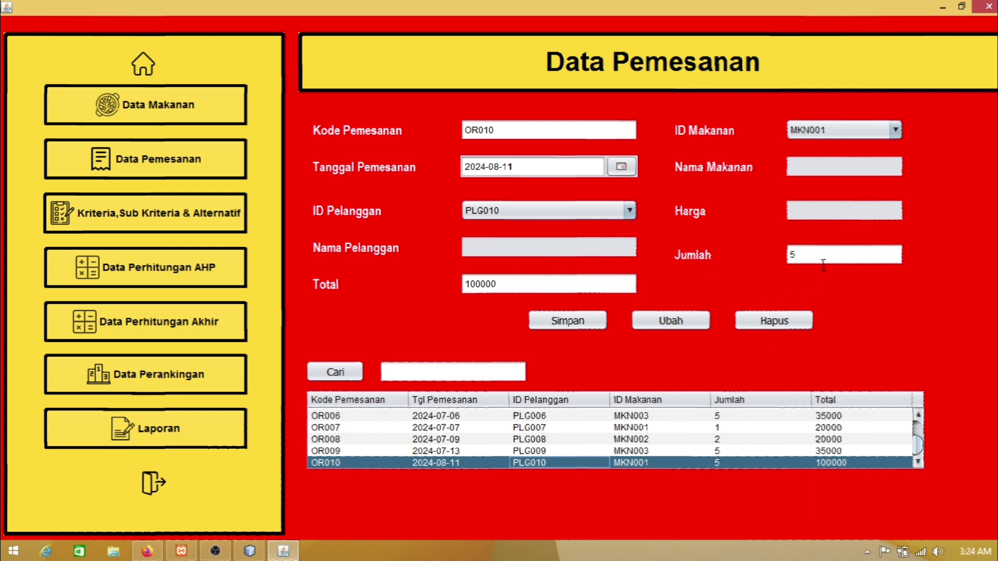
click(837, 130)
click(828, 161)
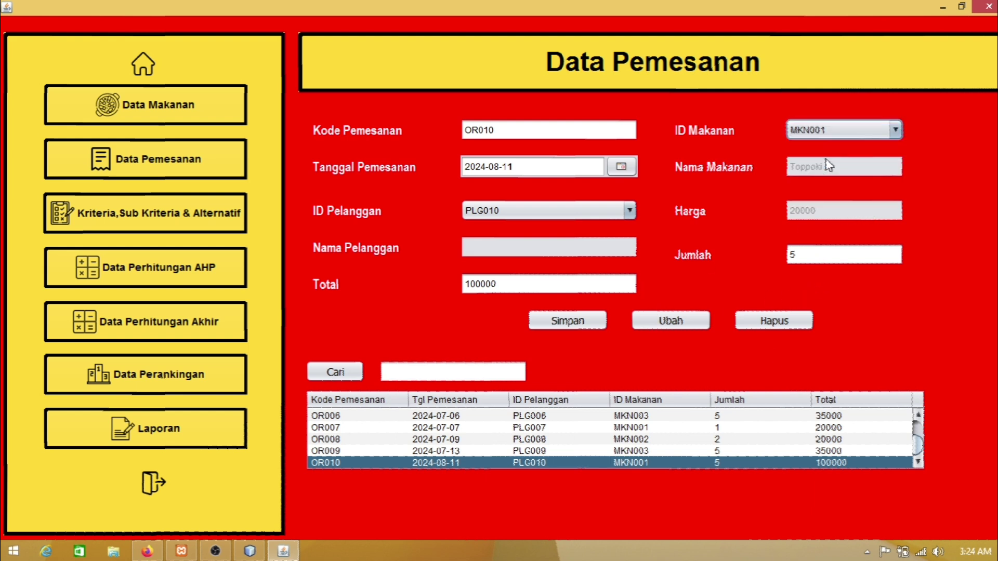
click(807, 255)
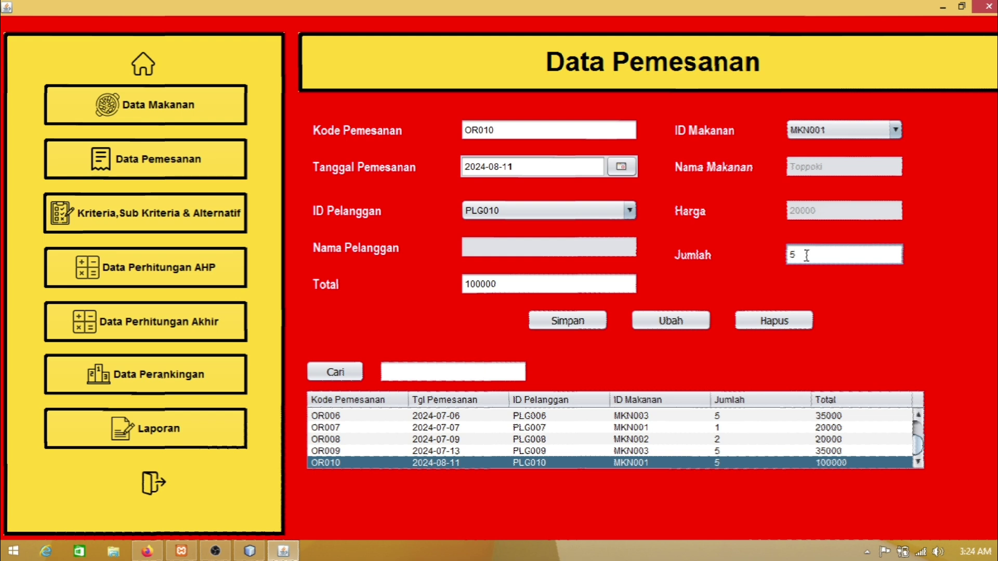
key(BackSpace)
text(3)
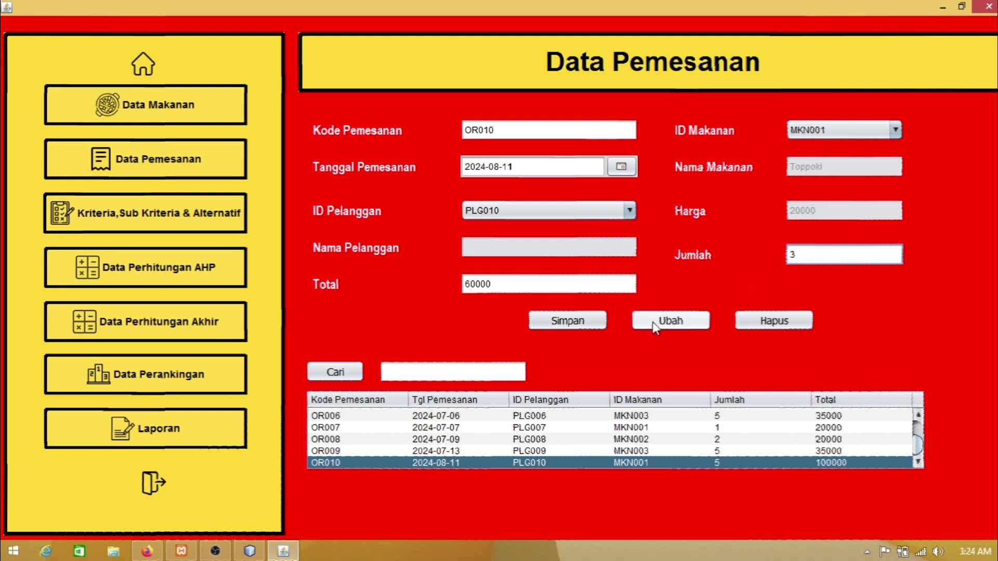
click(667, 325)
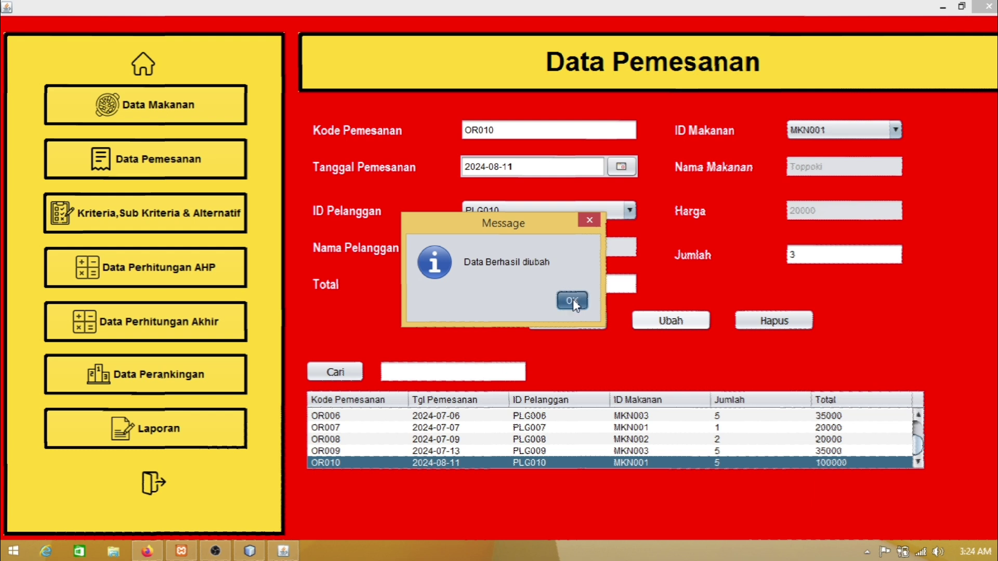
click(573, 300)
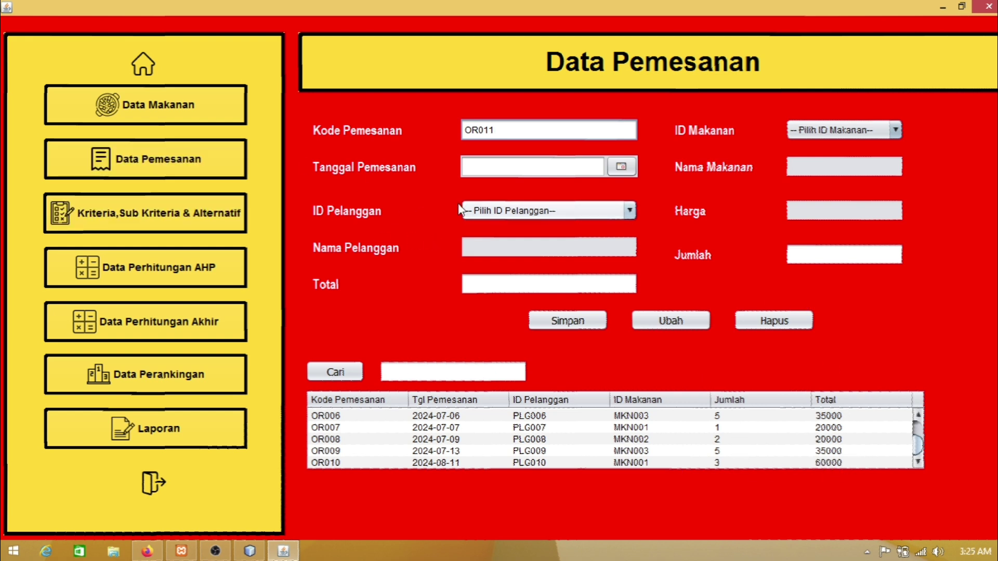
Step: Review the criteria, SubKriteria and Alternatif lists, then open Data Perhitungan AHP
click(179, 224)
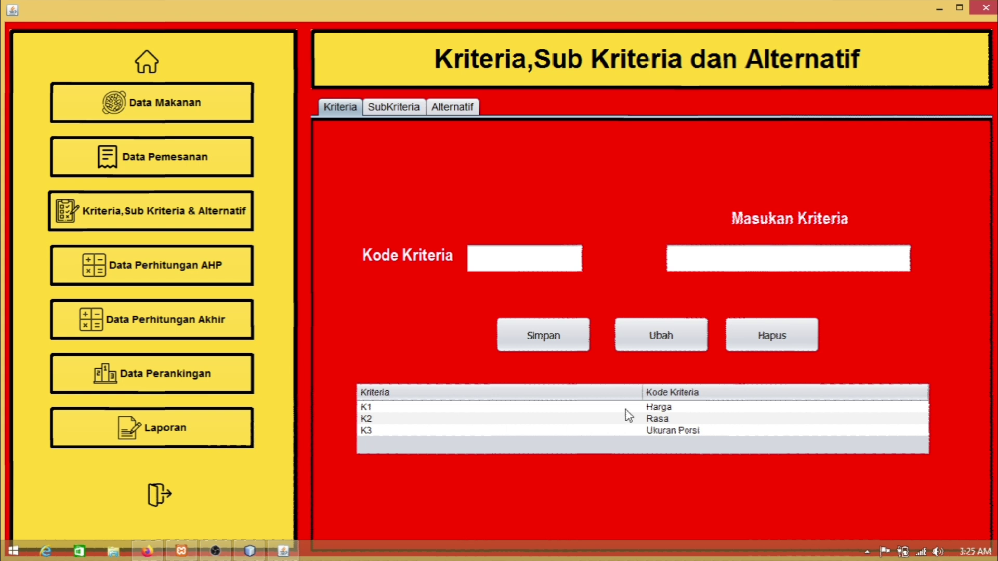
click(380, 106)
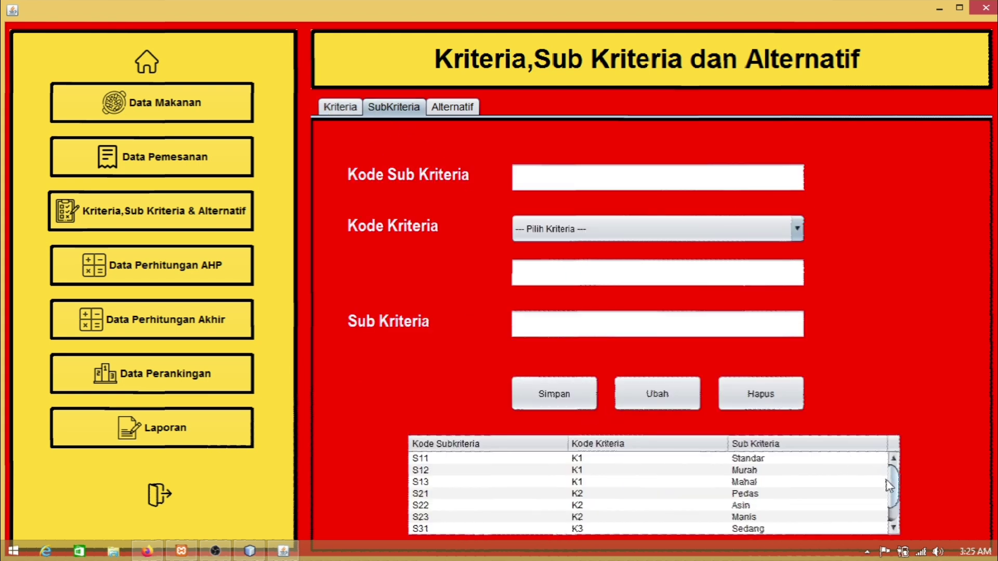
scroll(893, 486, down, 1)
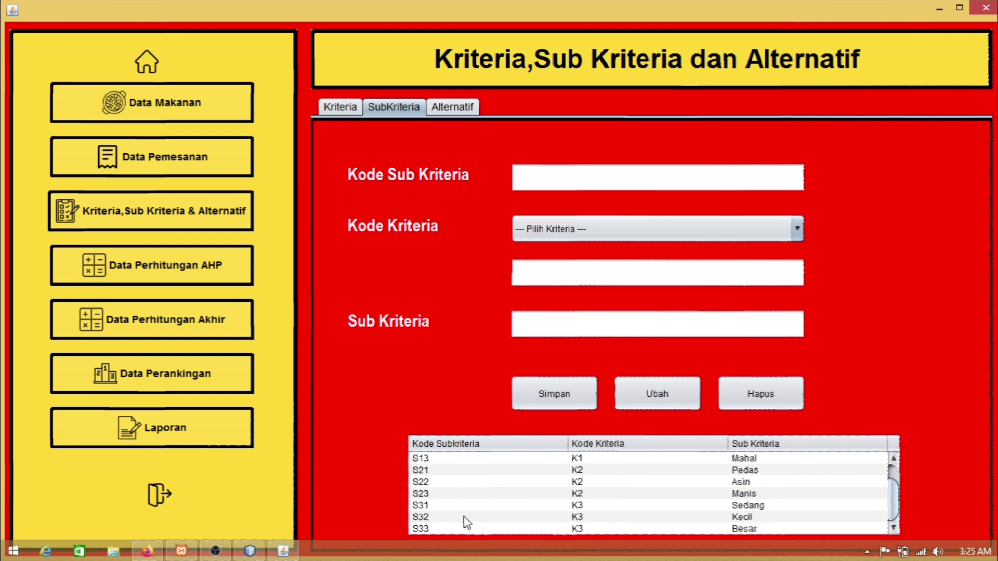
scroll(468, 497, up, 1)
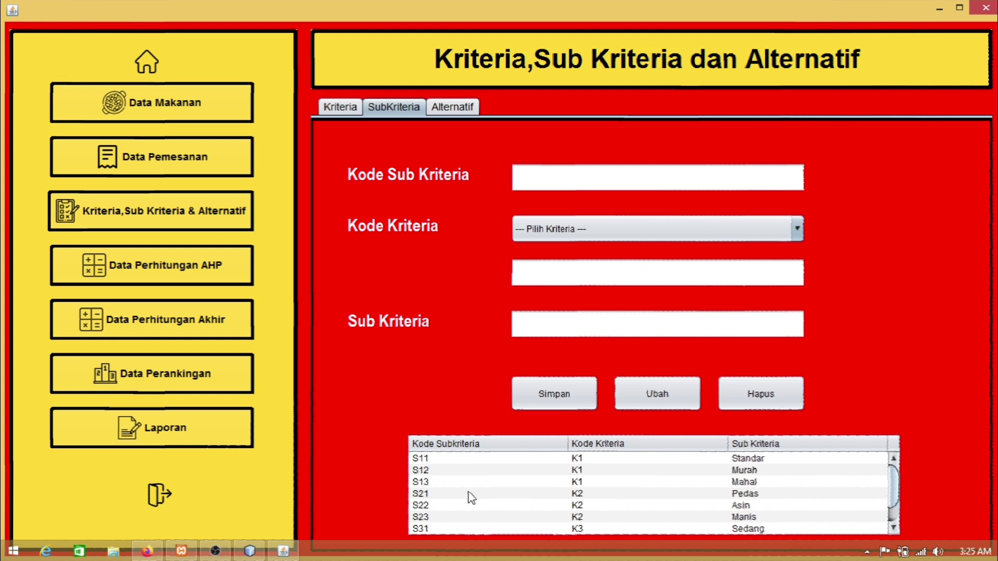
click(461, 111)
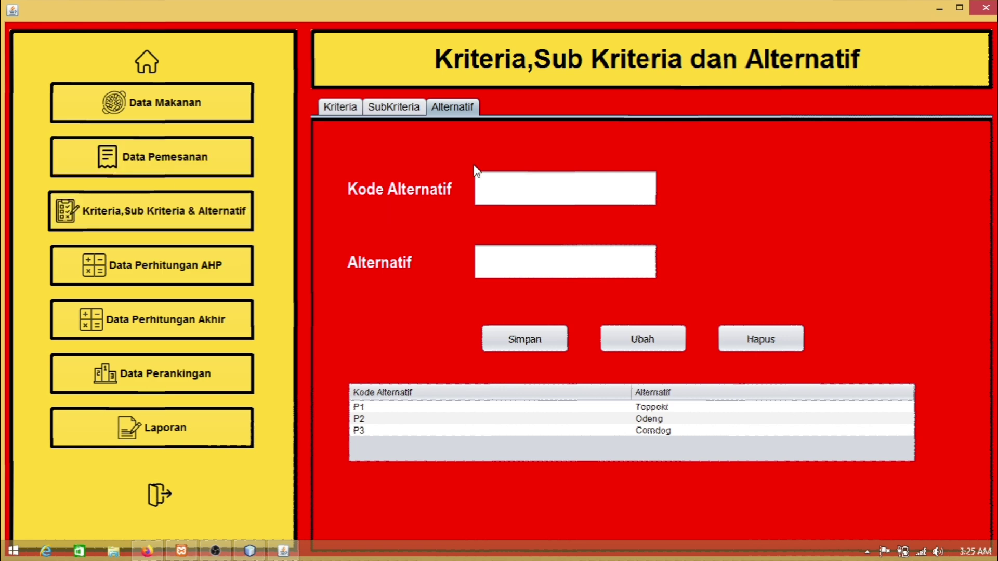
click(151, 271)
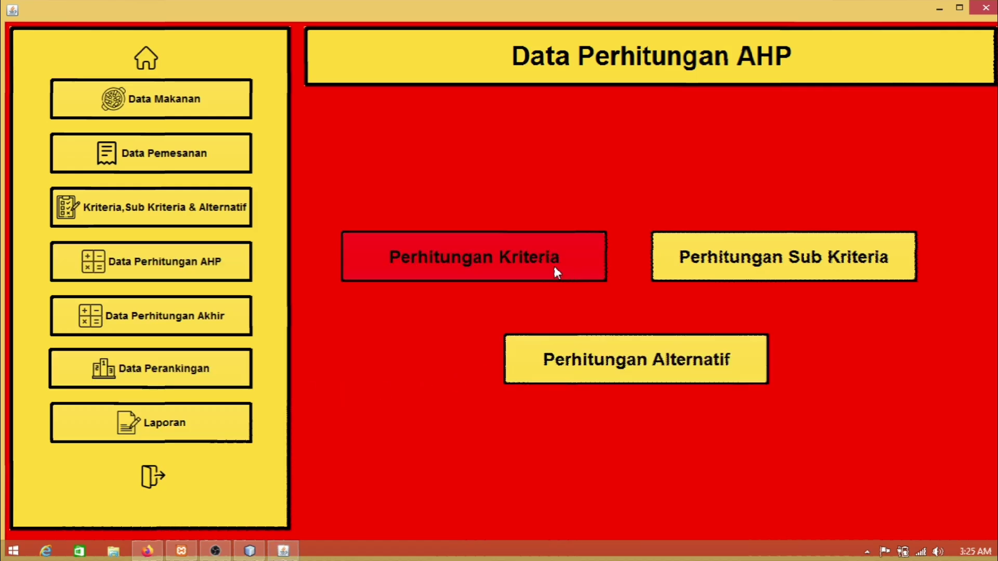
Step: Calculate criteria comparisons K1/K2=1, K1/K3=1, K2/K3=2, giving consistent CR 0.048
click(503, 268)
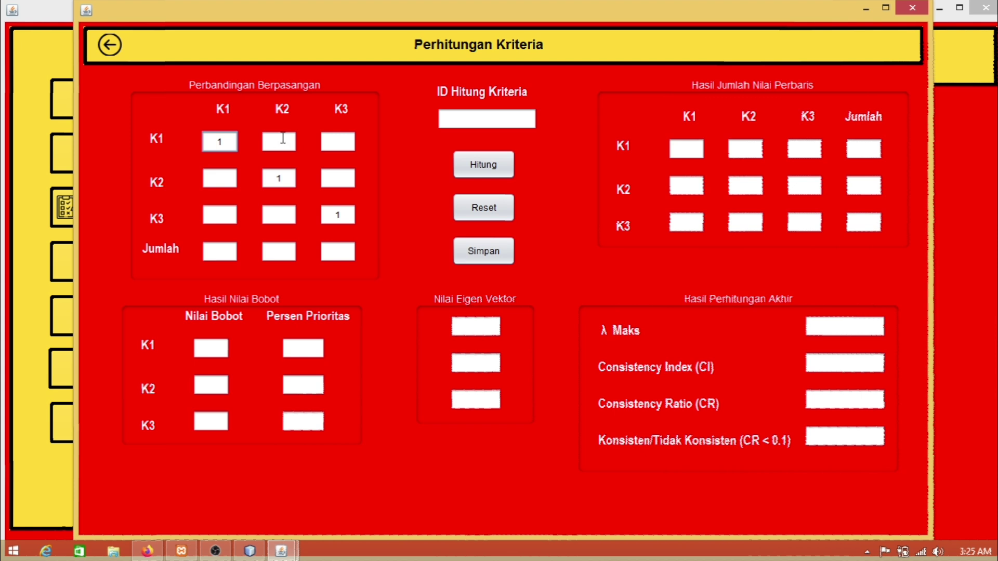
click(279, 143)
text(1)
click(348, 144)
text(1)
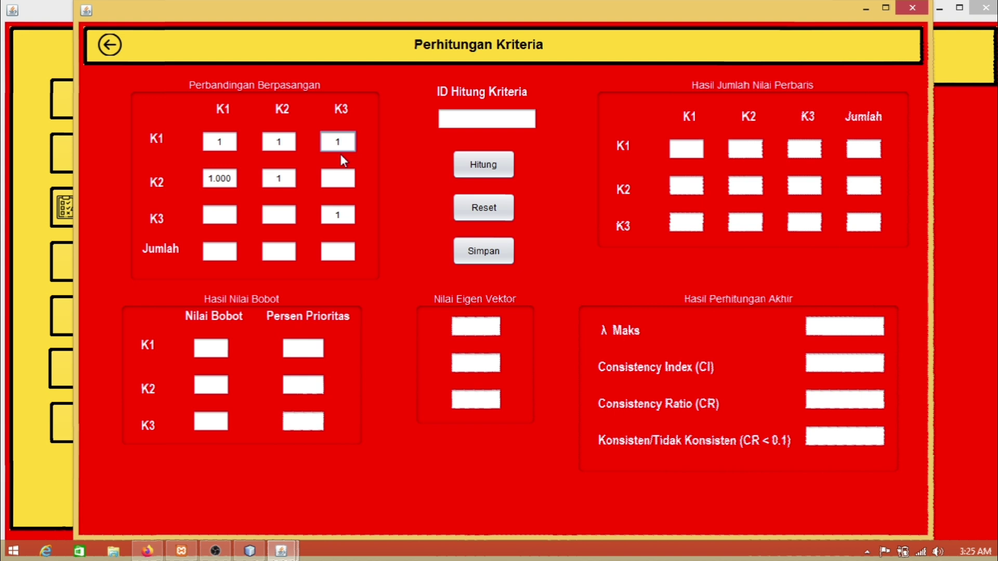
click(339, 176)
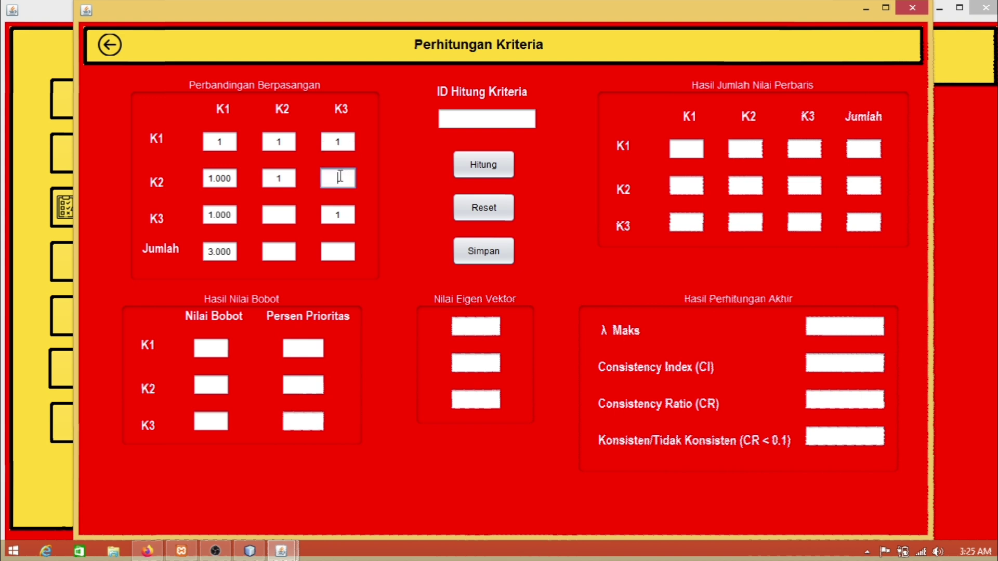
text(2)
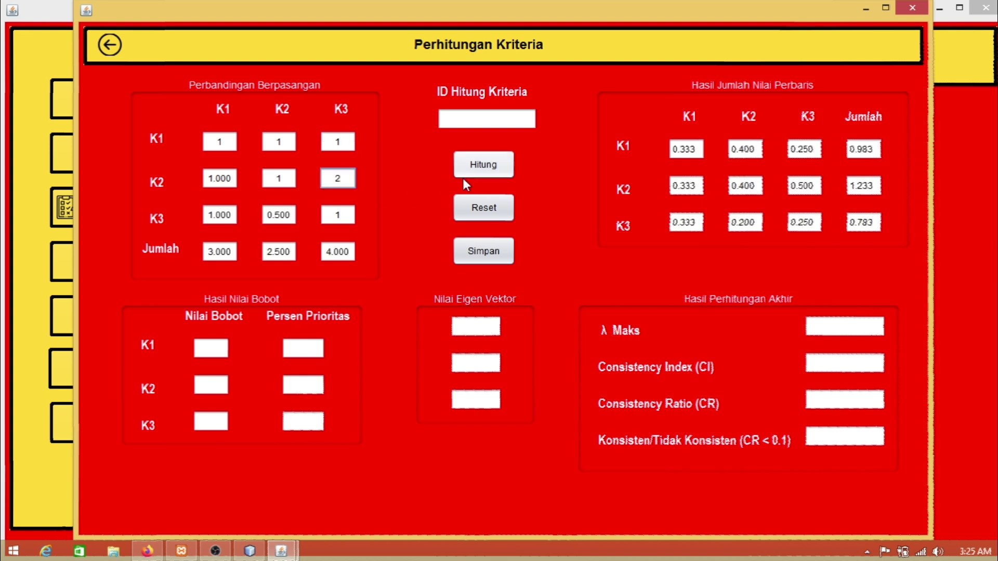
click(496, 162)
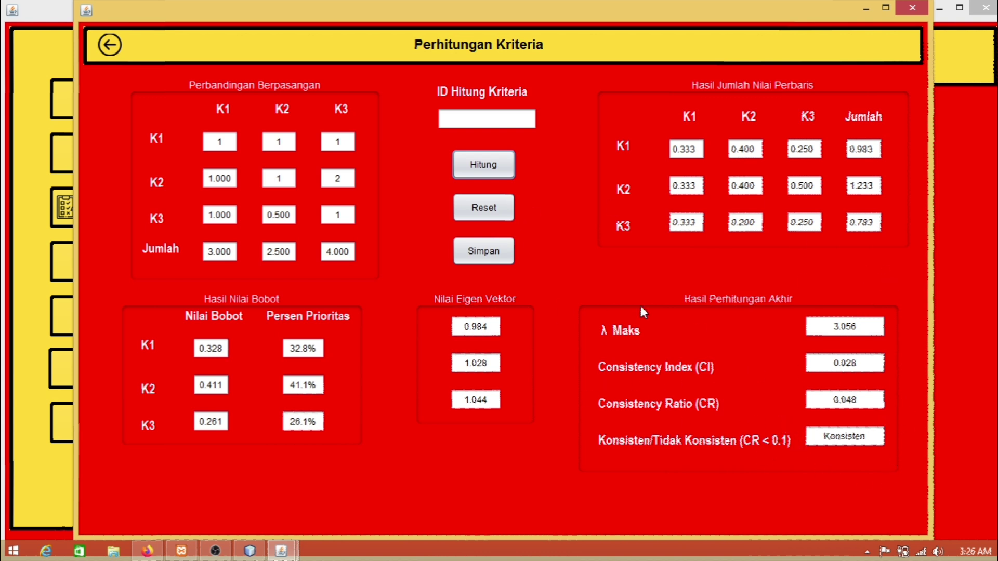
Step: Save the criteria calculation as KRT001 and return to the AHP menu
click(506, 121)
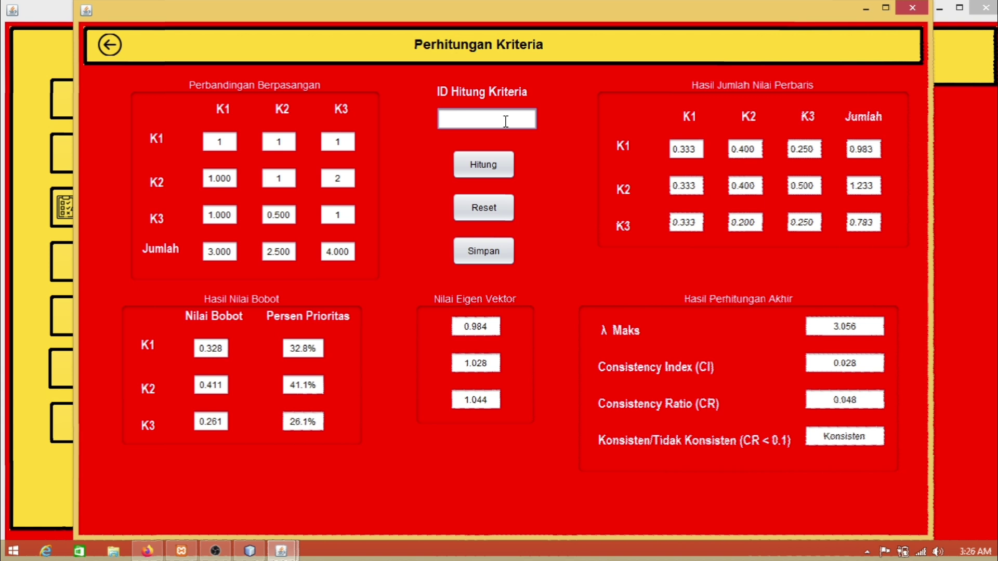
text(K)
text(rite)
key(BackSpace)
key(BackSpace)
key(BackSpace)
key(BackSpace)
text(R)
text(R)
key(BackSpace)
text(T001)
click(497, 260)
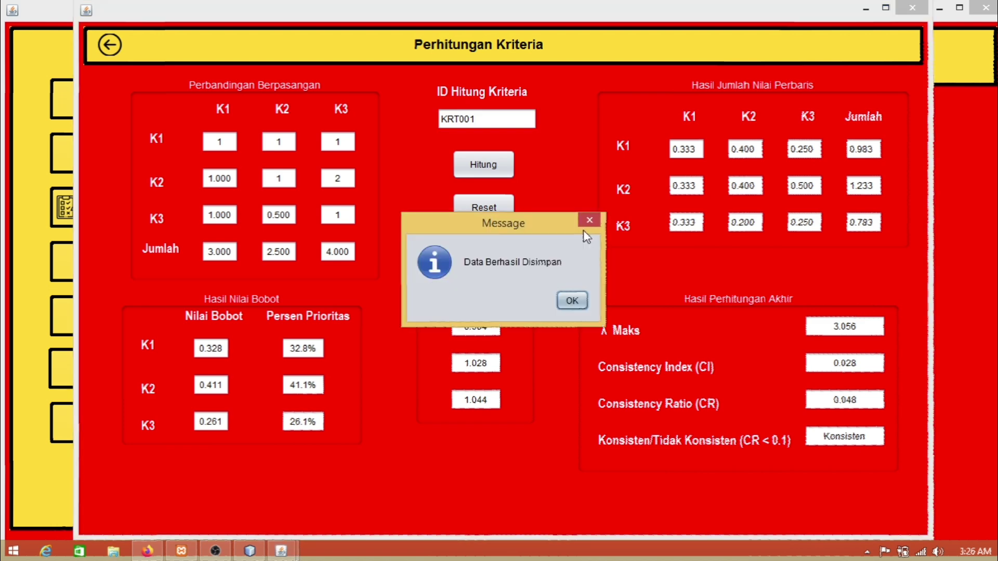
click(571, 301)
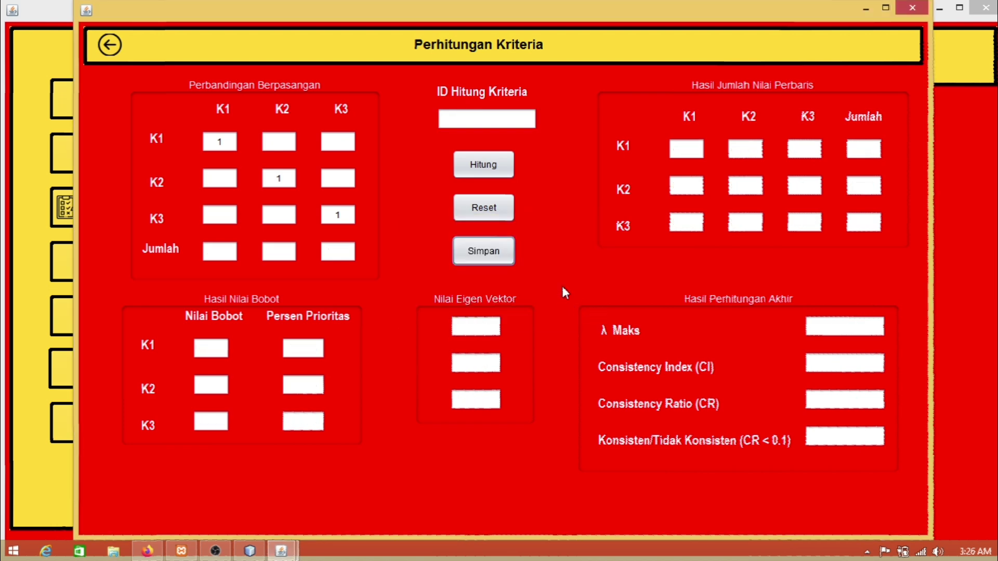
click(109, 57)
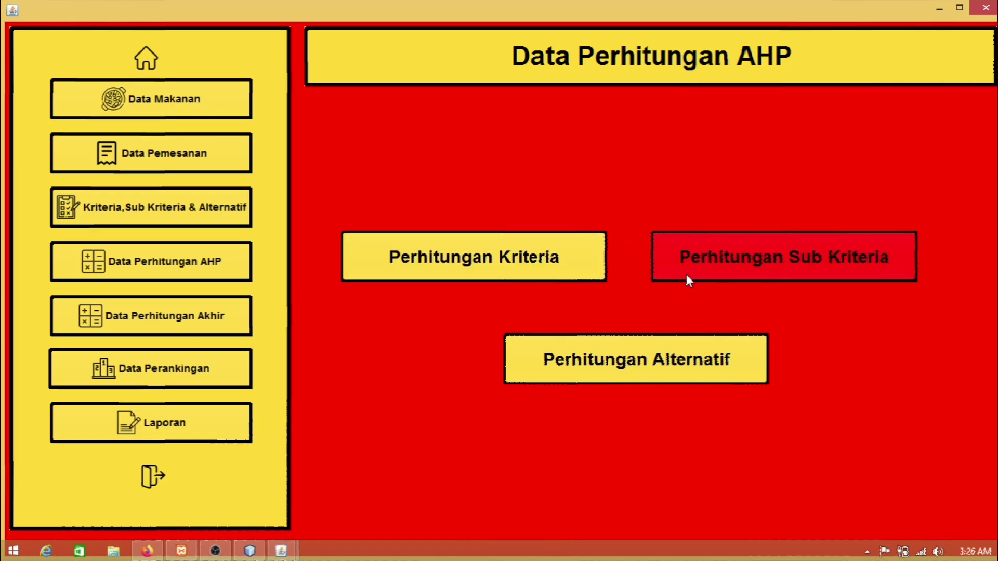
Step: Open the sub-criteria calculation form and select the Harga criterion
click(847, 275)
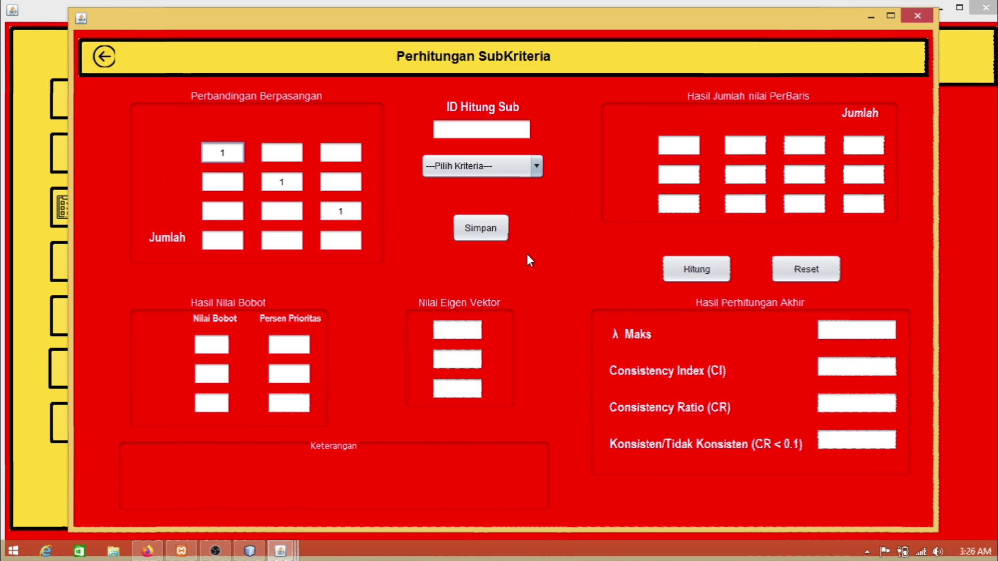
click(524, 167)
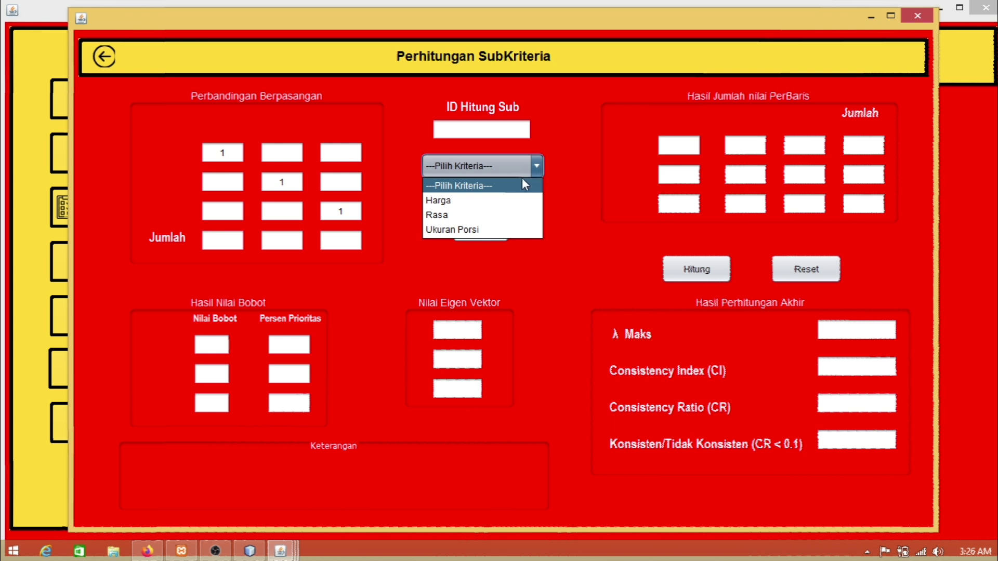
click(453, 201)
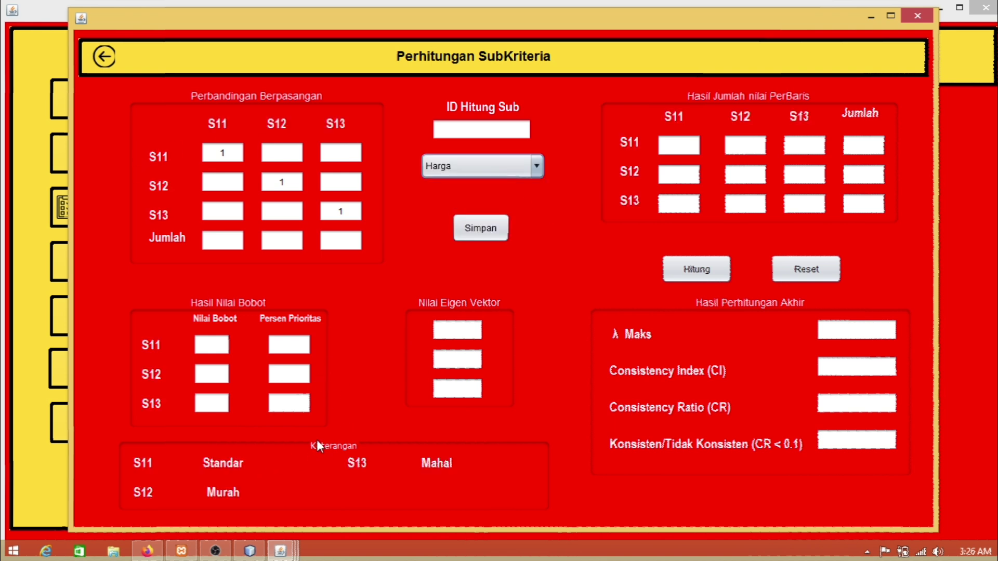
Step: Enter the Harga pairwise values 1, 2 and 3 for S11/S12, S11/S13 and S12/S13
click(284, 153)
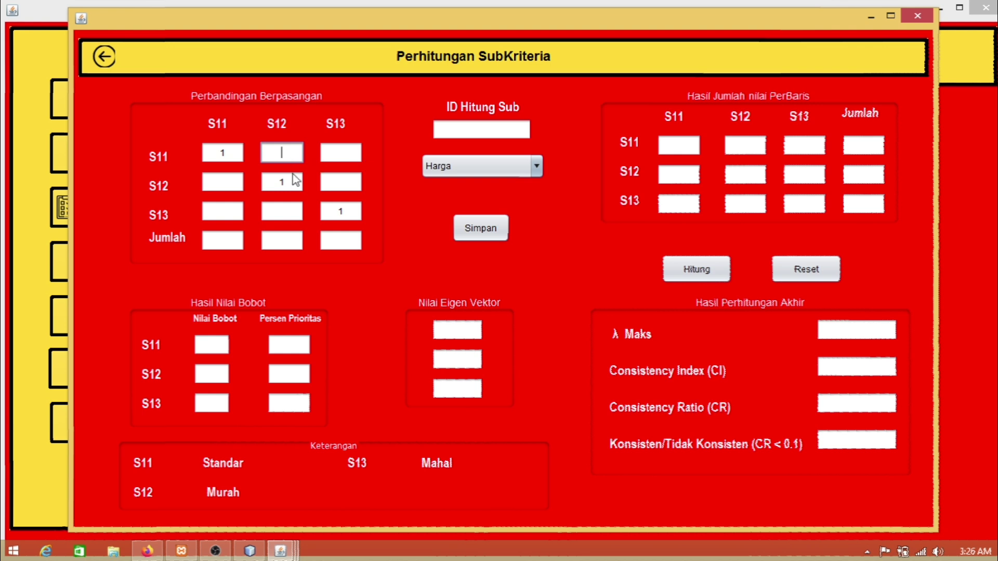
text(1)
click(325, 159)
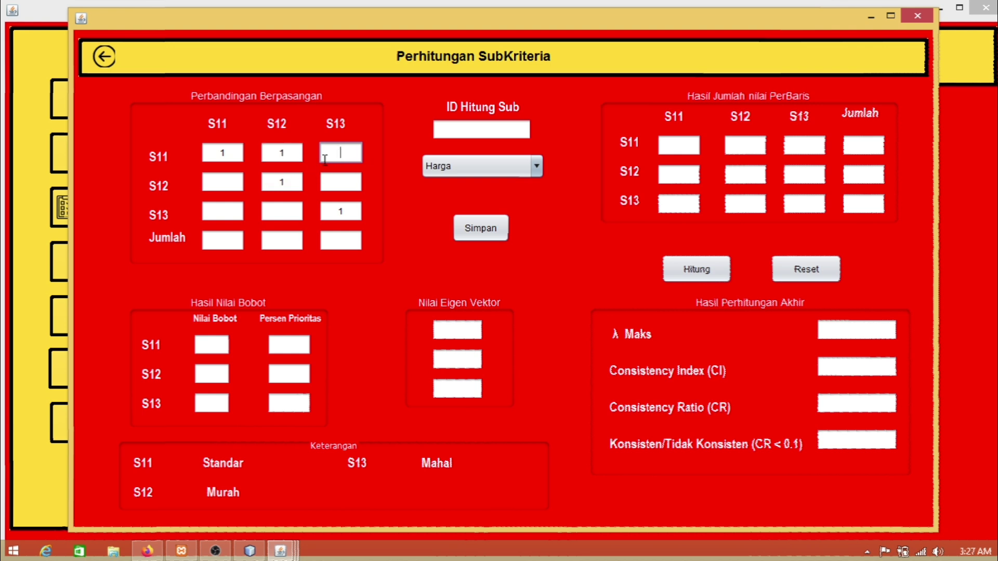
click(287, 154)
key(Return)
click(330, 154)
text(2)
key(Return)
click(340, 184)
text(3)
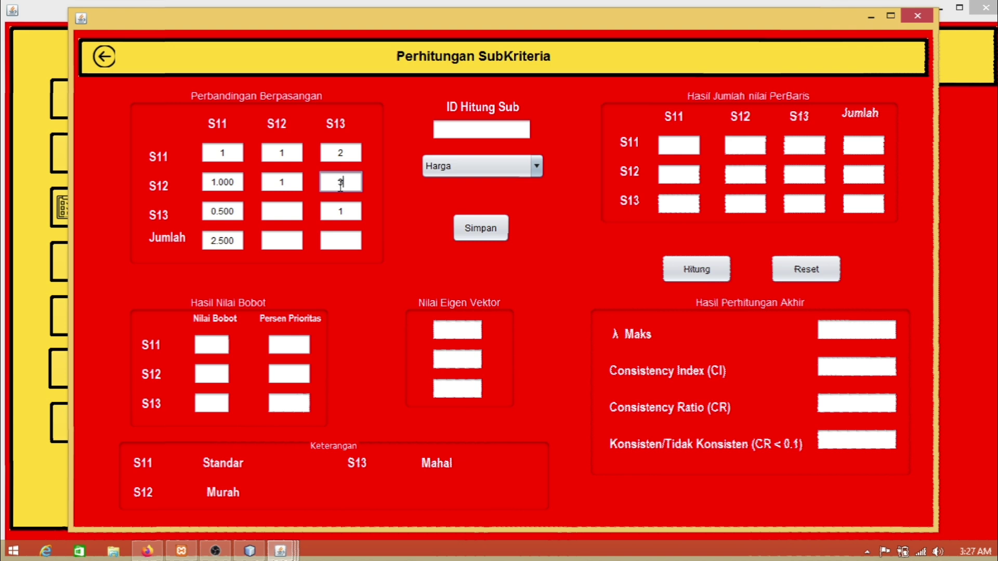
key(Return)
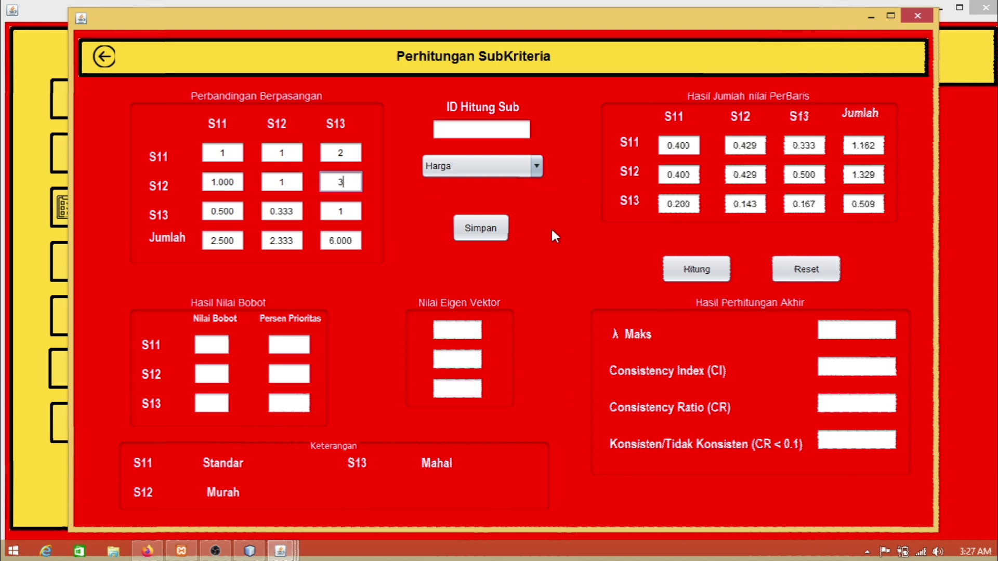
Step: Calculate the Harga weights (CR 0.017, consistent) and save them under ID HRG001
click(676, 271)
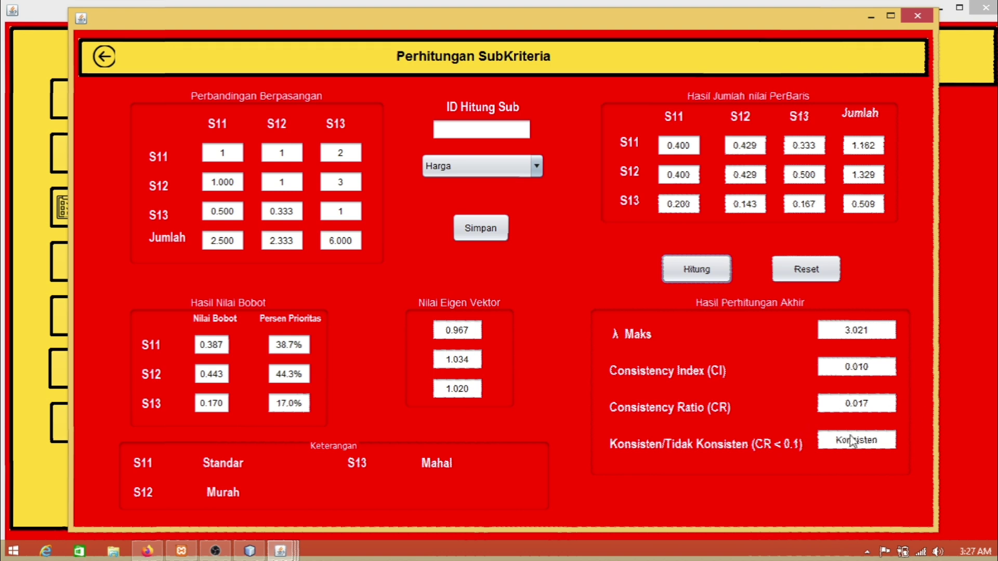
click(503, 133)
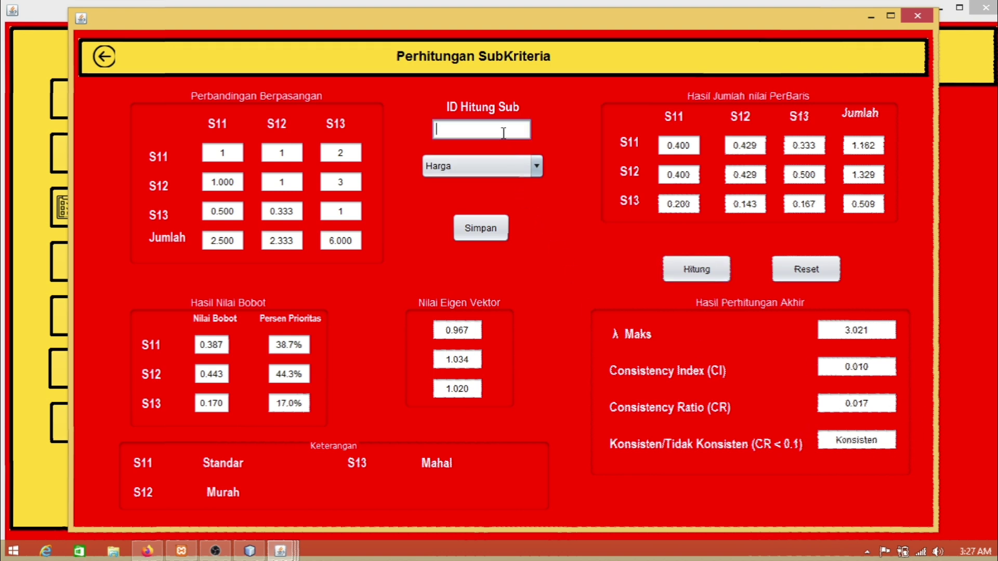
text(h)
key(BackSpace)
text(HRG001)
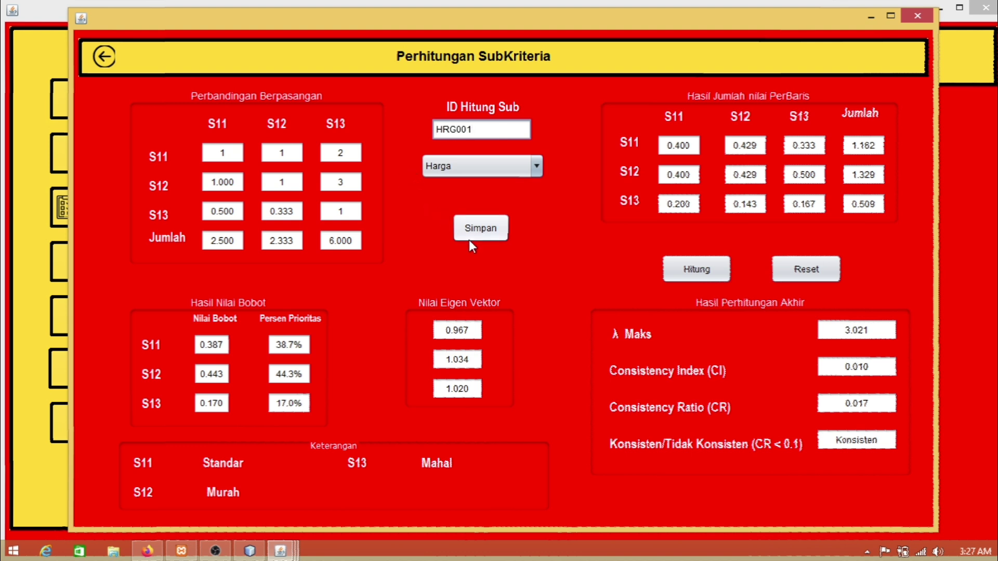
click(474, 230)
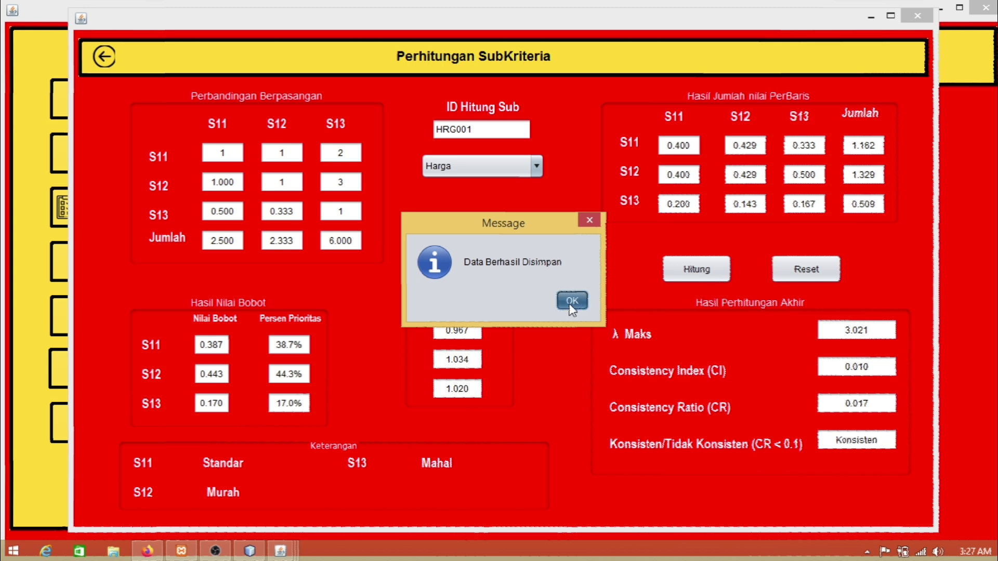
click(573, 301)
Step: Select the Rasa criterion and enter pairwise values 1, 3 and 4
click(469, 169)
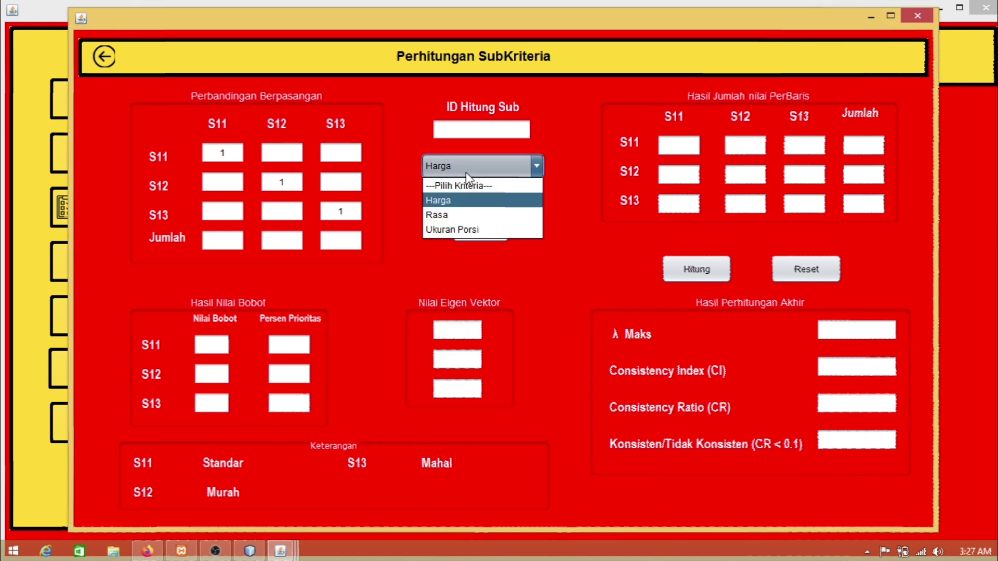
click(464, 214)
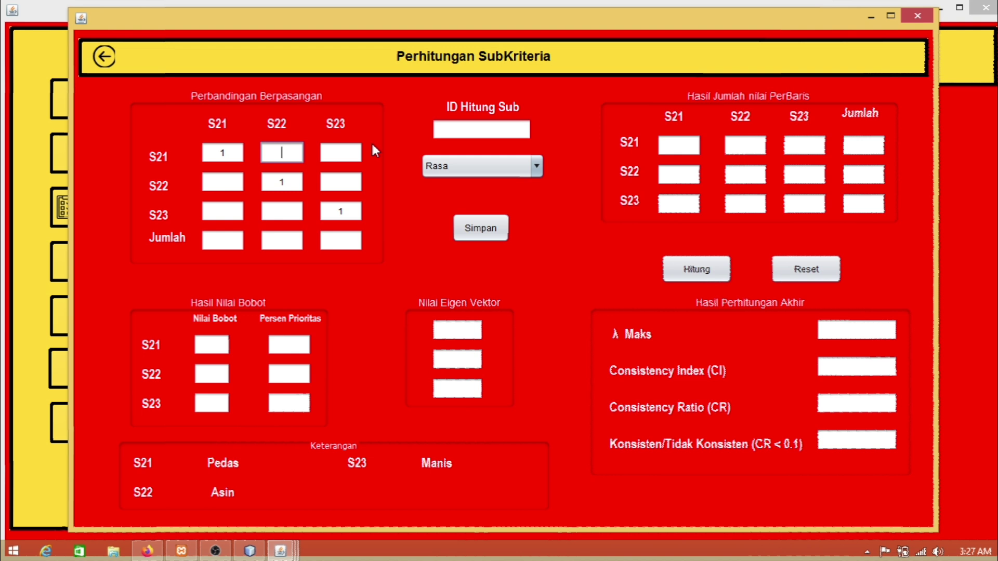
text(1)
click(337, 153)
text(3)
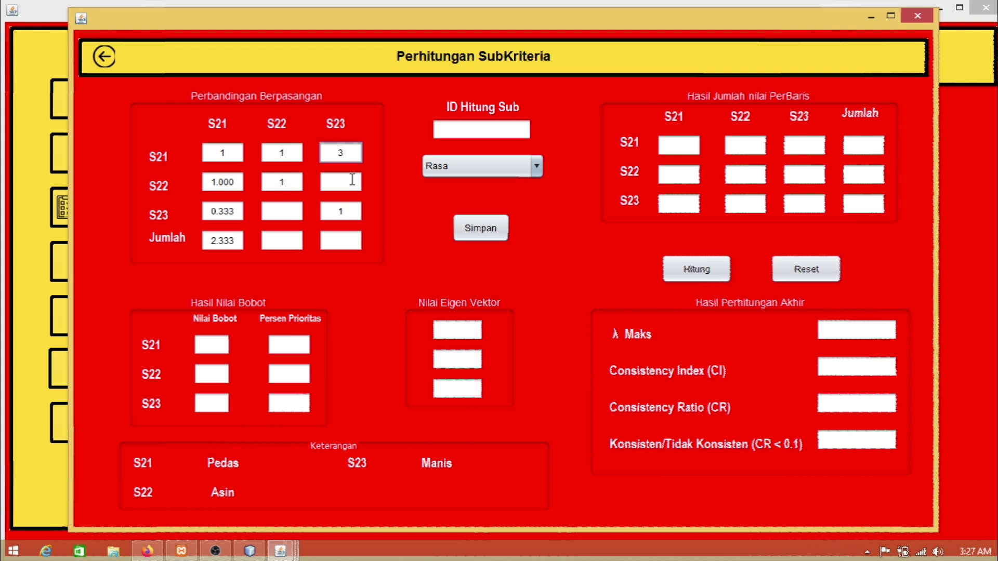
click(343, 182)
text(4)
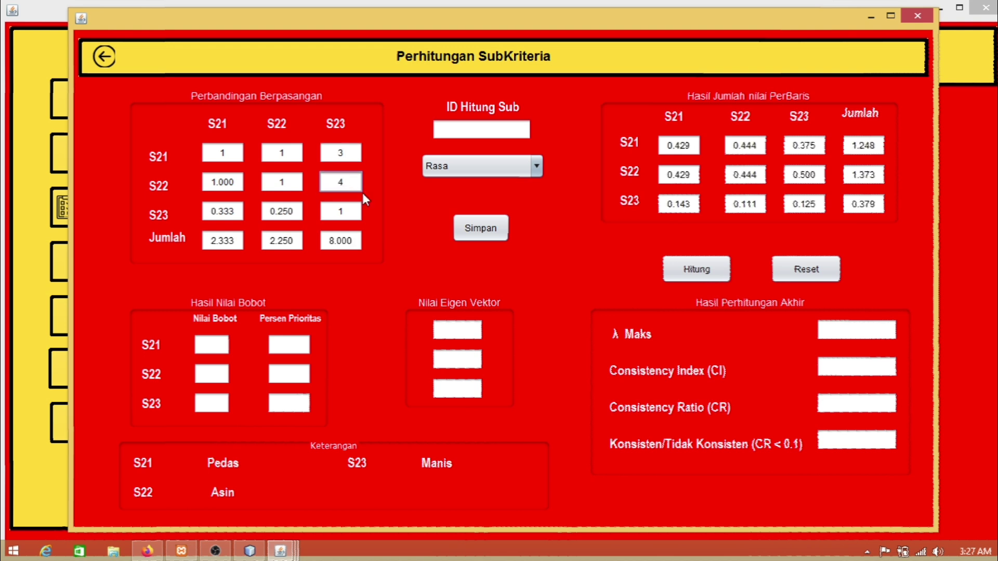
Step: Calculate the Rasa weights (CR 0.009, consistent) and save them as RS001
click(698, 270)
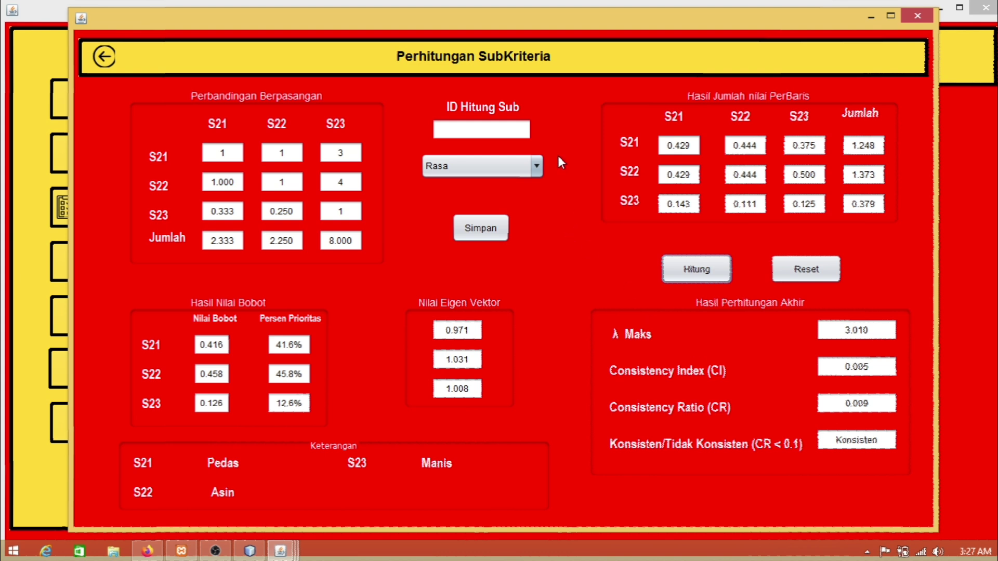
click(508, 130)
text(rs)
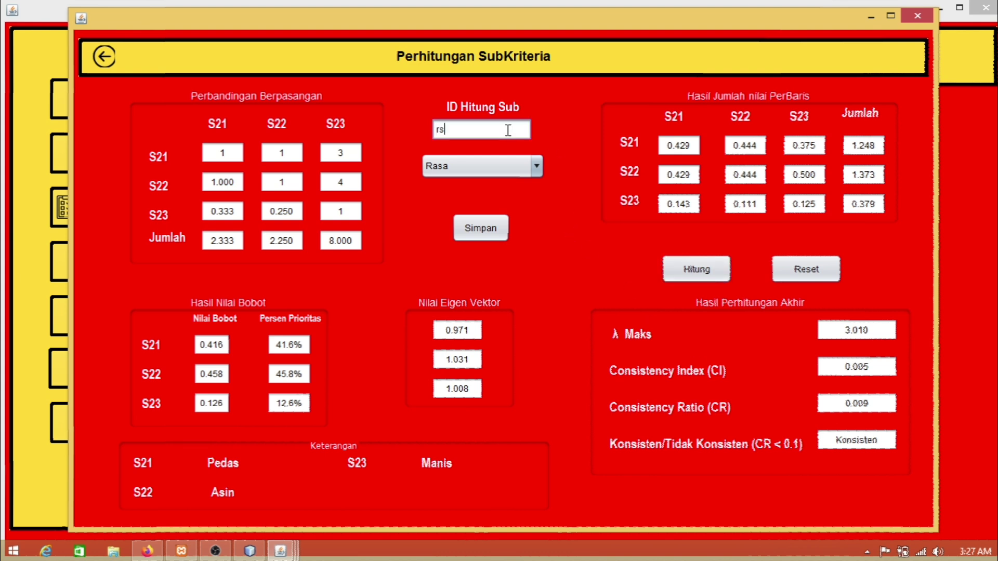
key(BackSpace)
key(BackSpace)
text(RS001)
click(504, 223)
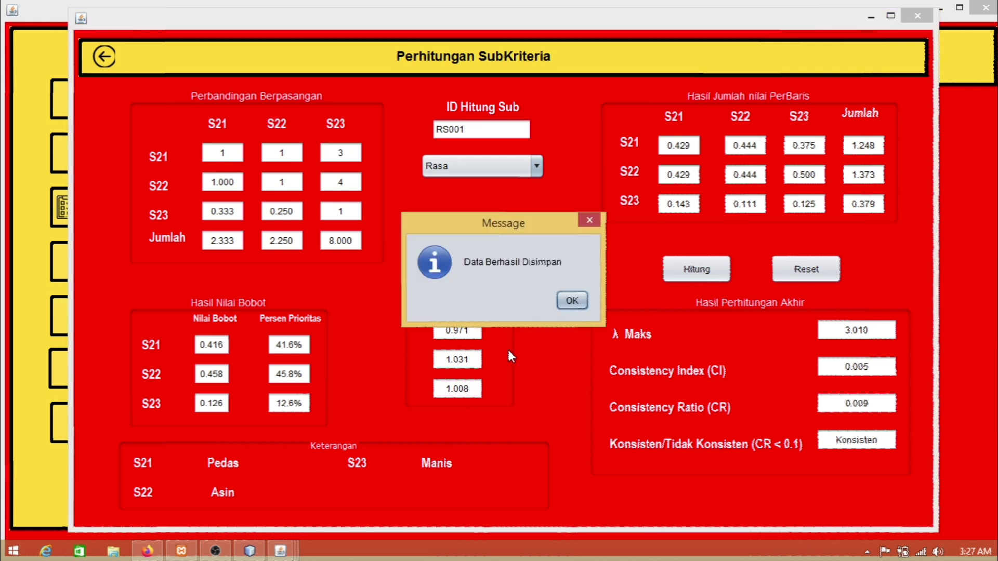
click(572, 302)
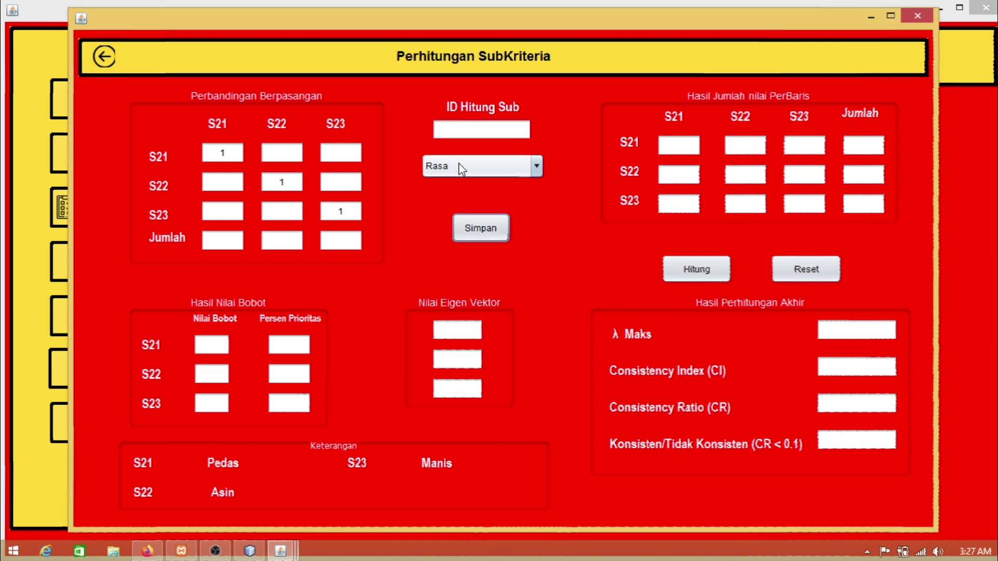
Step: Select Ukuran Porsi and enter pairwise values 1, 4 and 5 for S31–S33
click(439, 170)
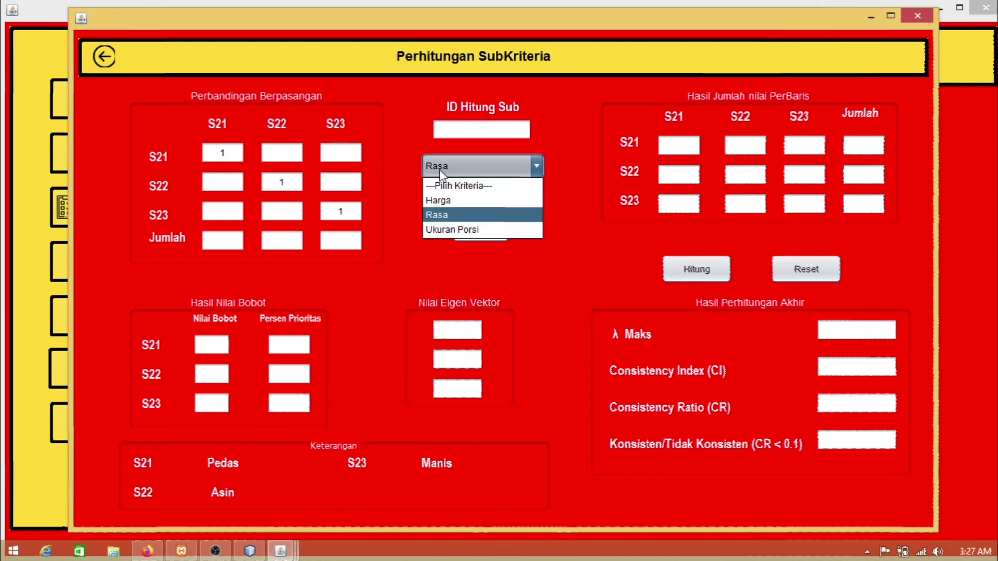
click(489, 231)
click(281, 152)
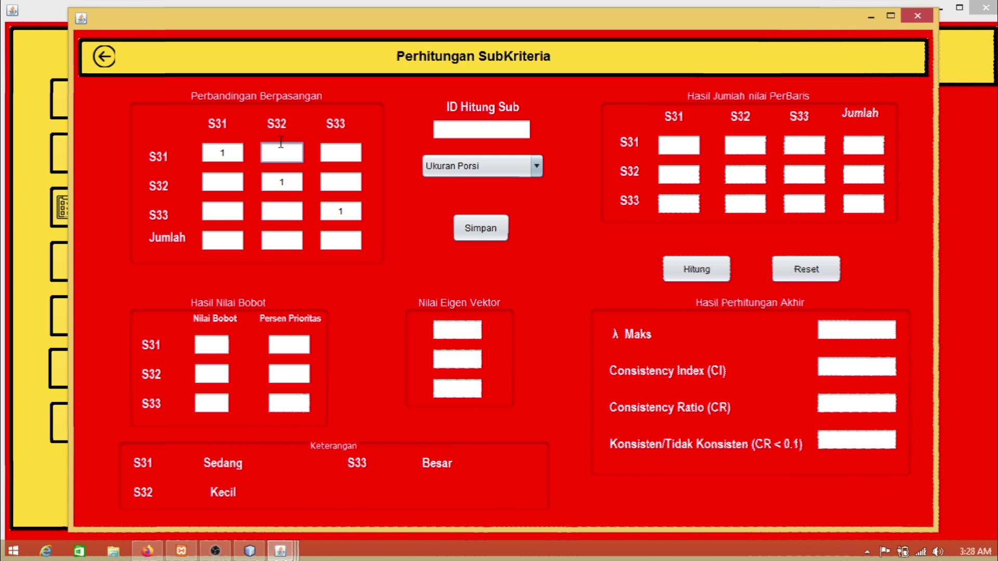
text(1)
click(331, 156)
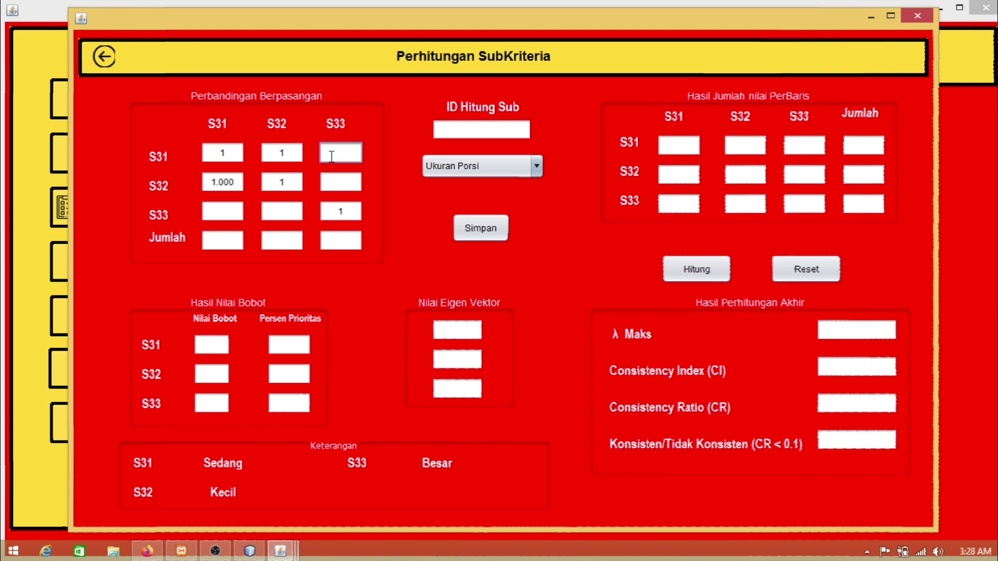
text(4)
click(345, 177)
text(5)
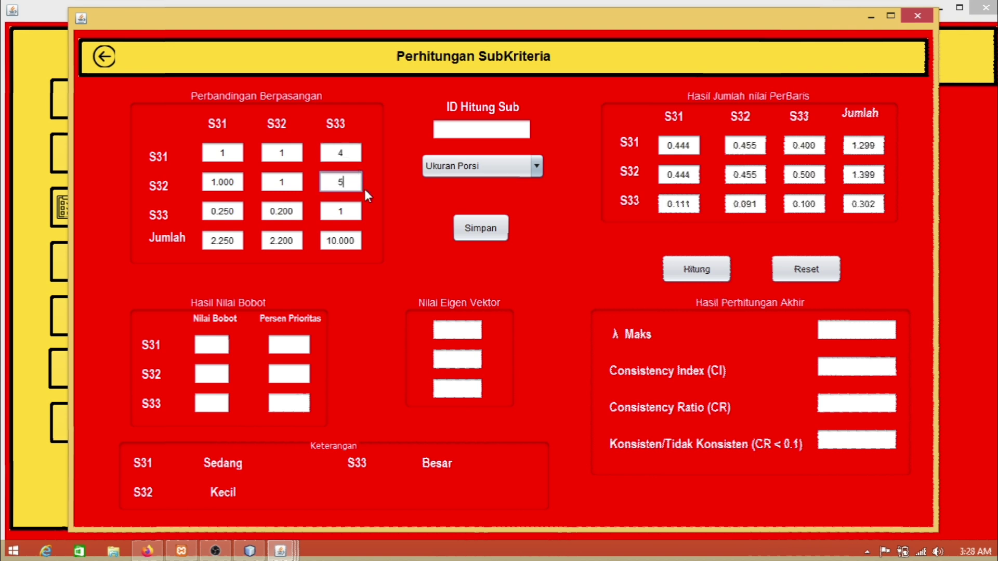
Step: Calculate the Ukuran Porsi weights, save them as UKR001, and return to Data Perhitungan AHP
click(711, 278)
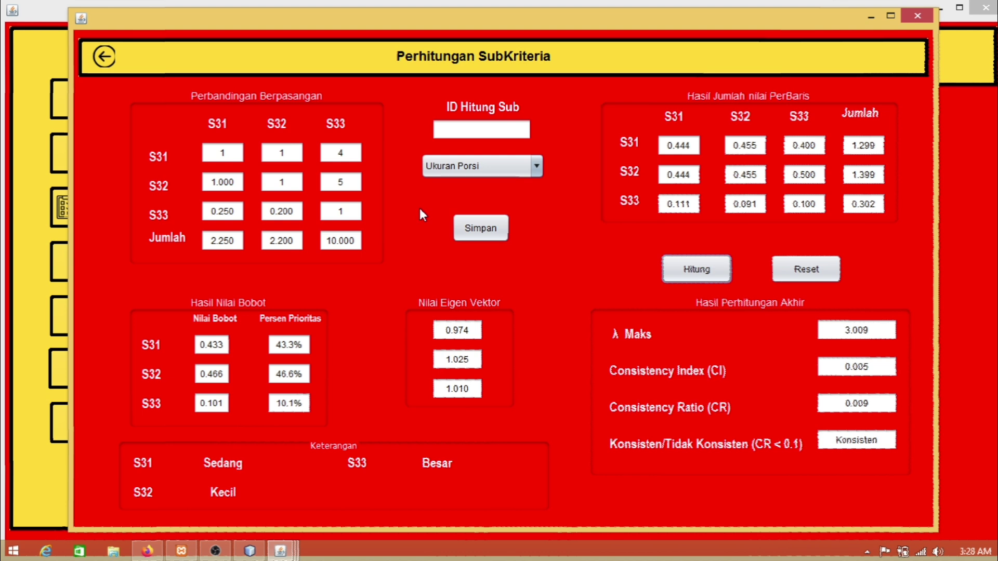
click(480, 169)
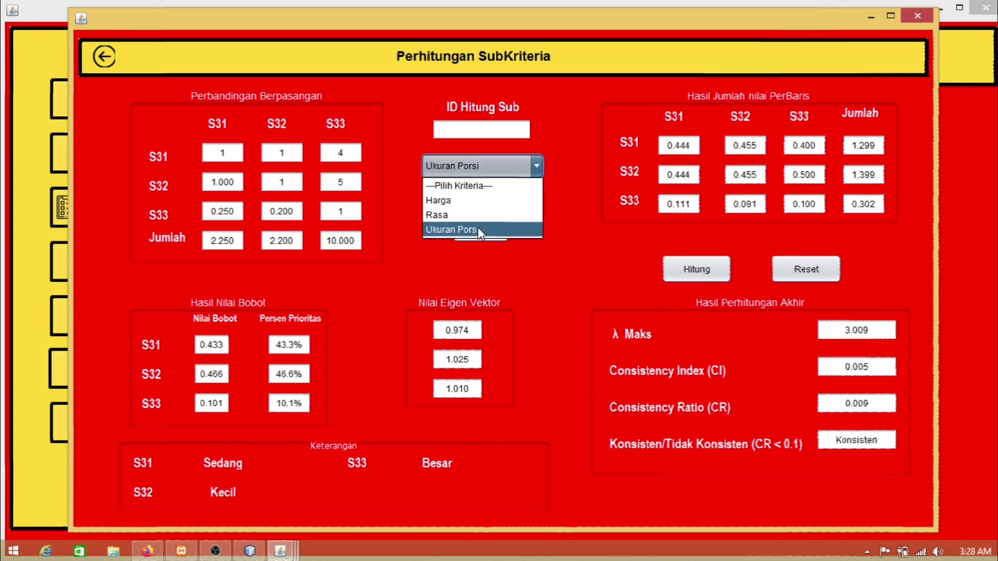
click(487, 169)
click(497, 131)
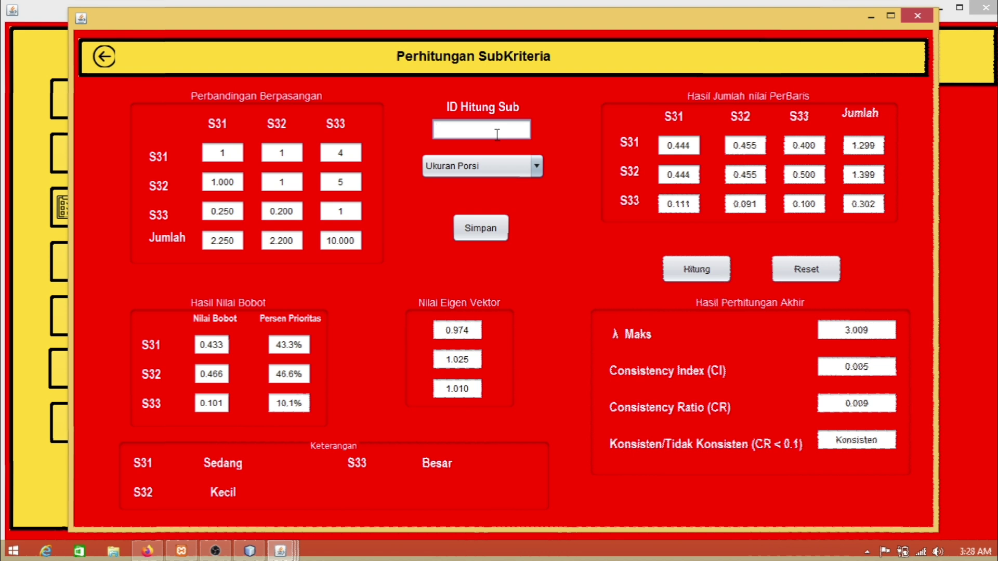
text(UKR001)
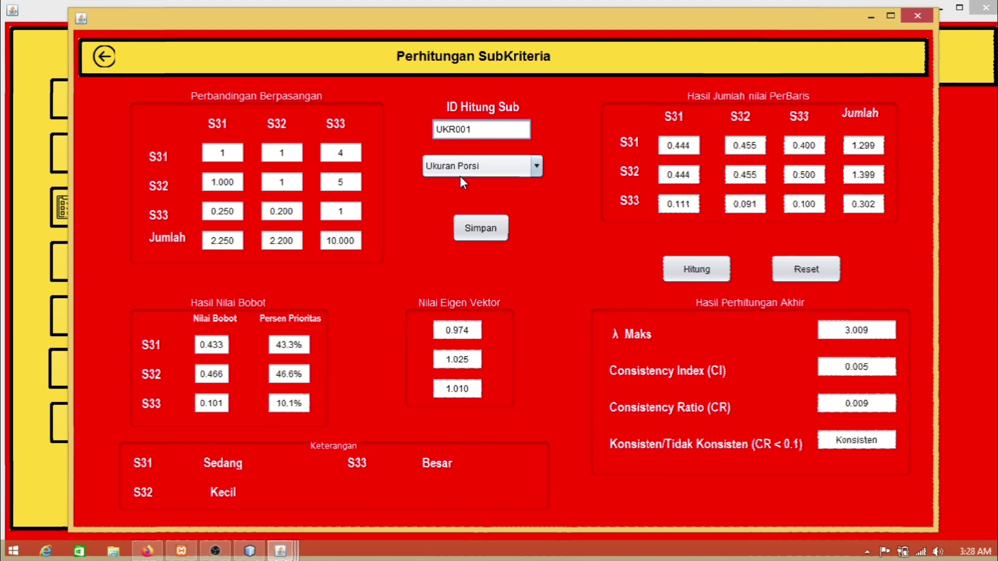
click(490, 224)
click(572, 301)
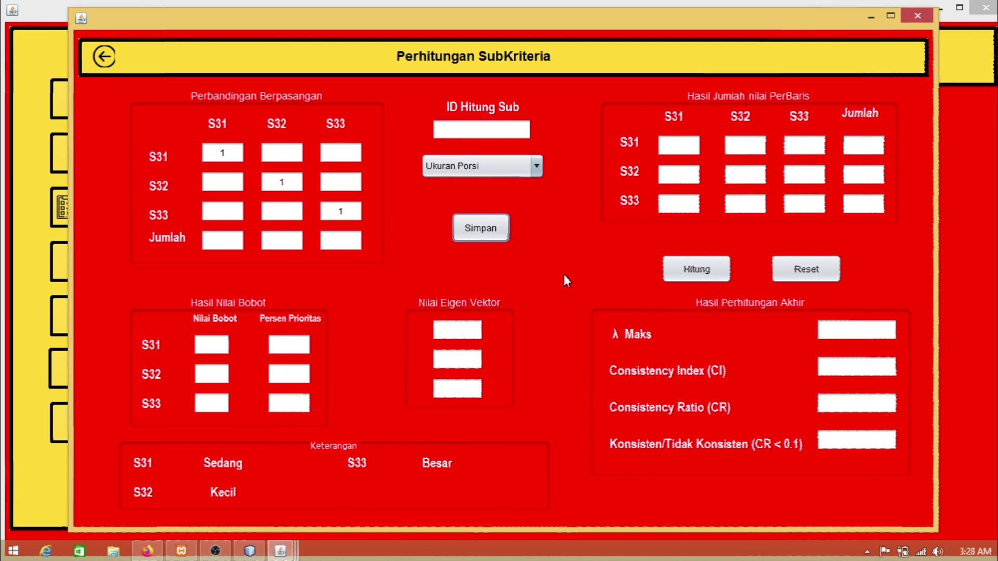
click(103, 57)
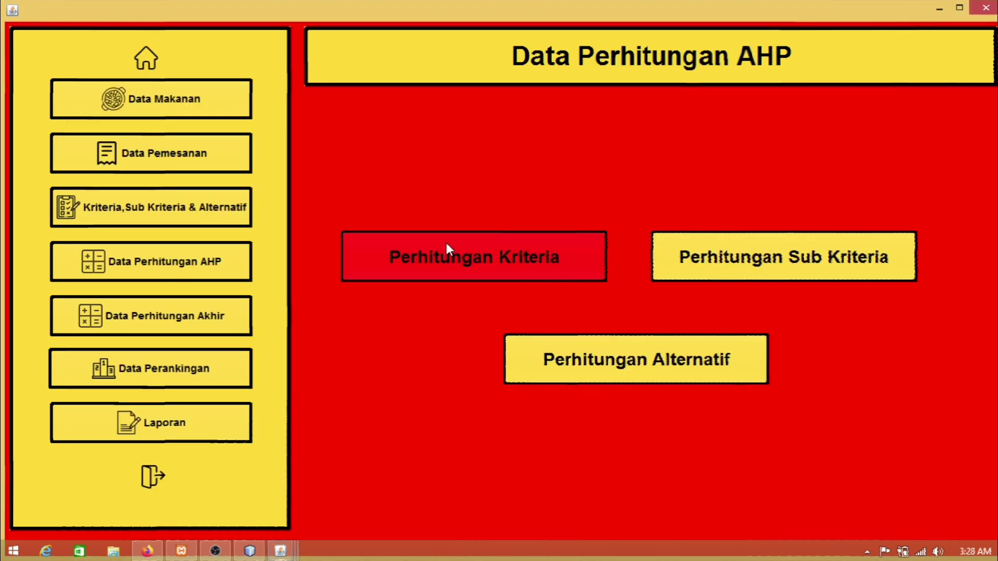
Step: In Perhitungan Alternatif, enter P1/P2 = 2, P1/P3 = 1 and P2/P3 = 1
click(633, 372)
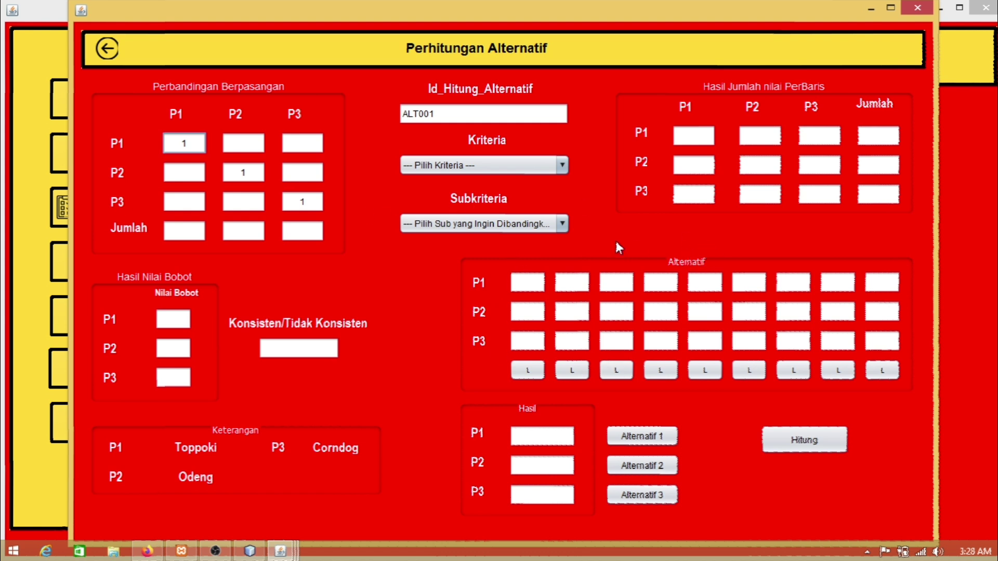
click(255, 145)
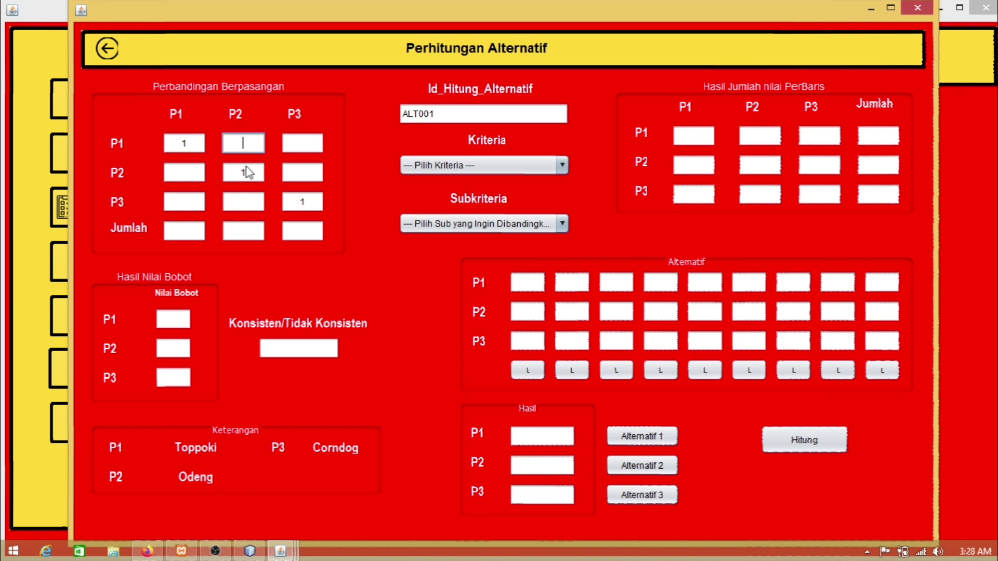
text(2)
click(308, 146)
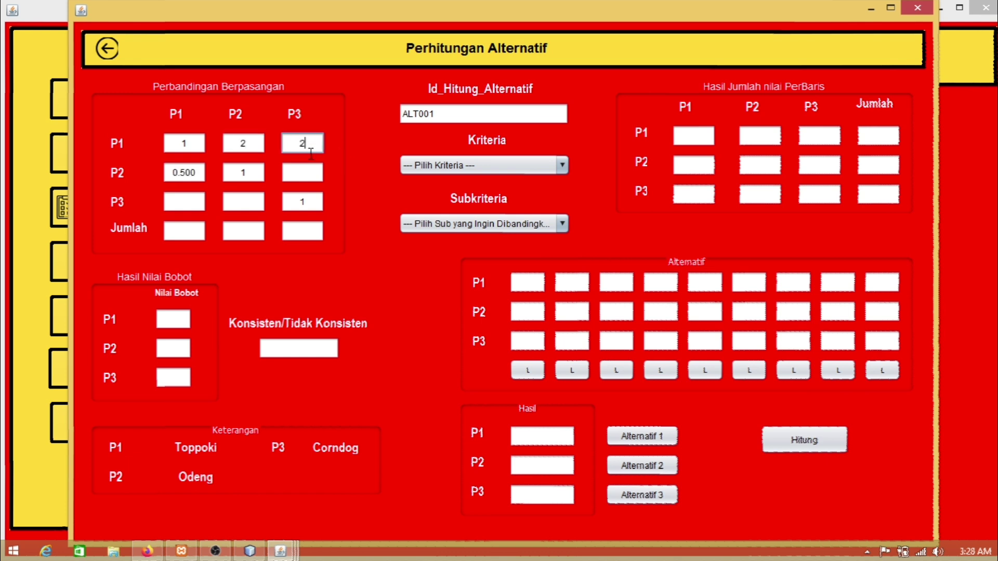
text(1)
click(314, 172)
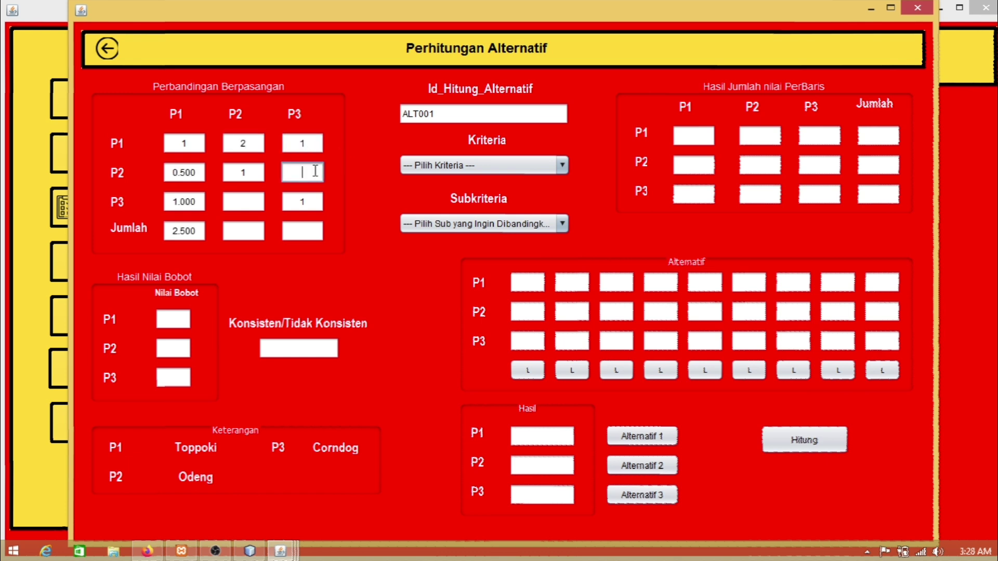
text(2)
key(BackSpace)
text(1)
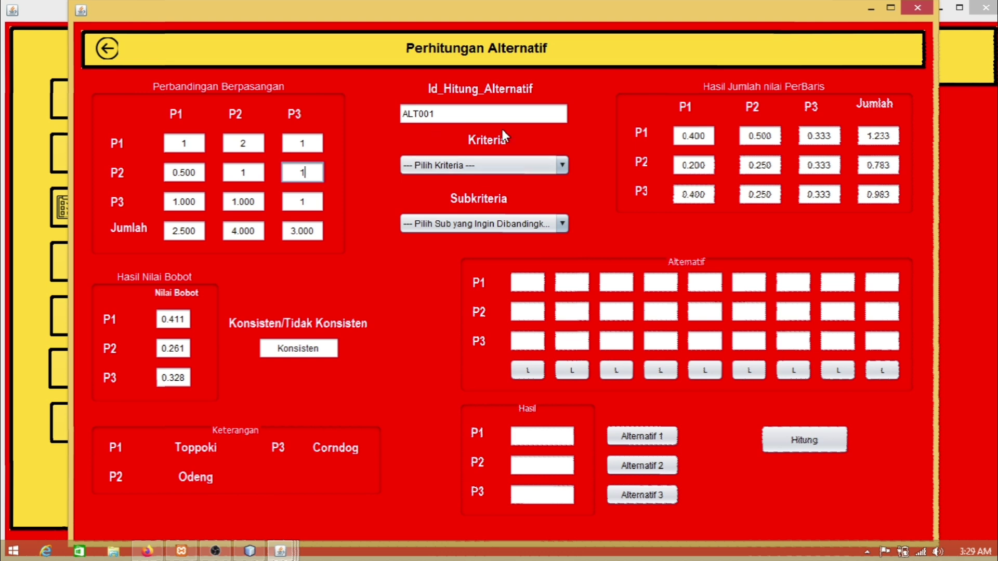
Step: Load Harga/Standar weights 0.411, 0.261, 0.328 into the first Alternatif column, then fill the remaining columns
click(460, 166)
click(460, 199)
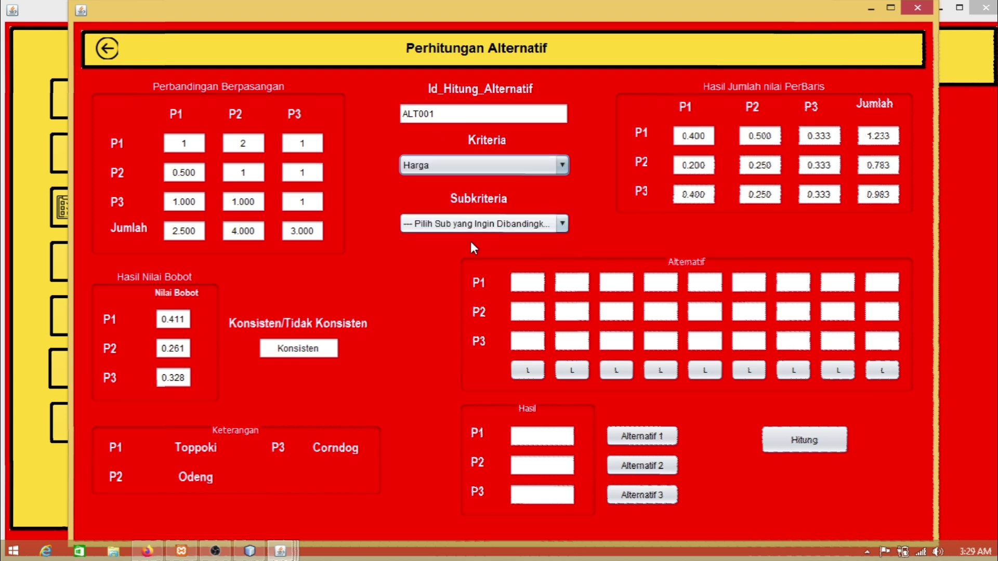
click(469, 228)
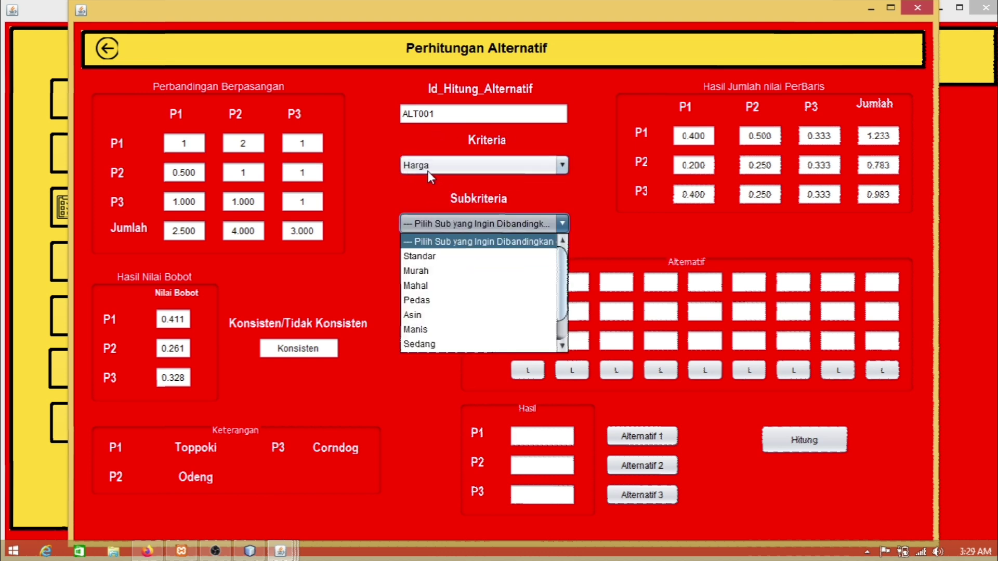
click(458, 256)
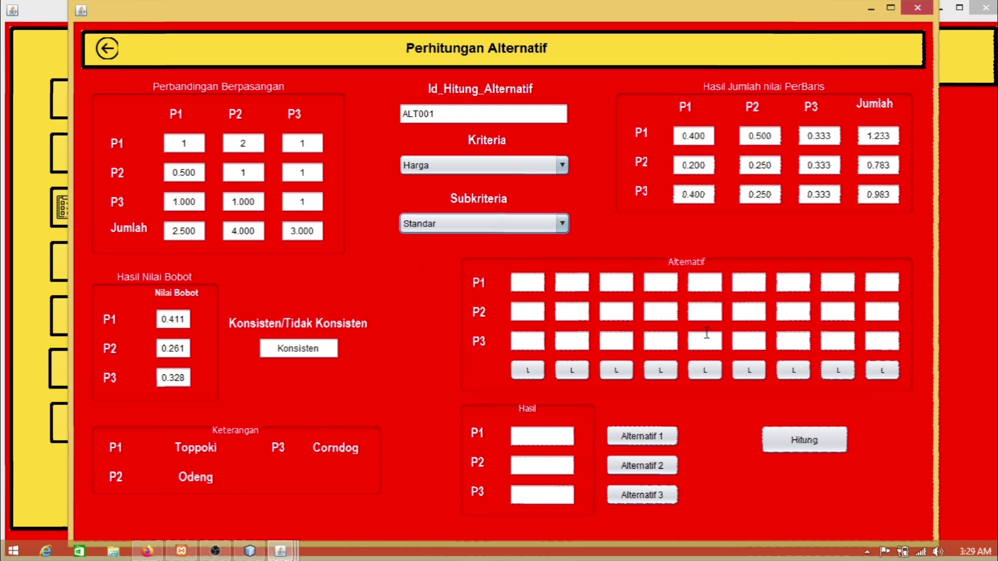
click(527, 371)
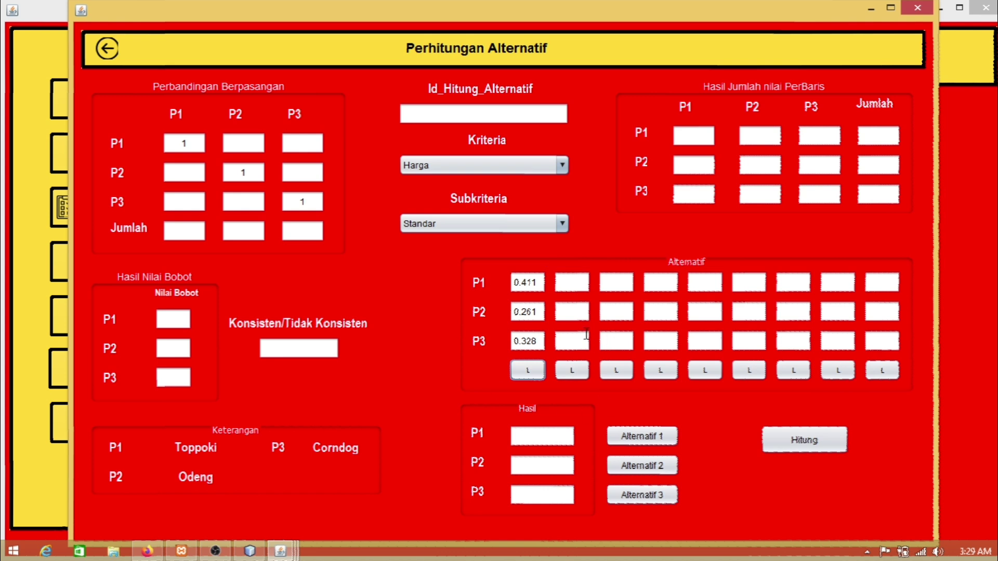
click(250, 138)
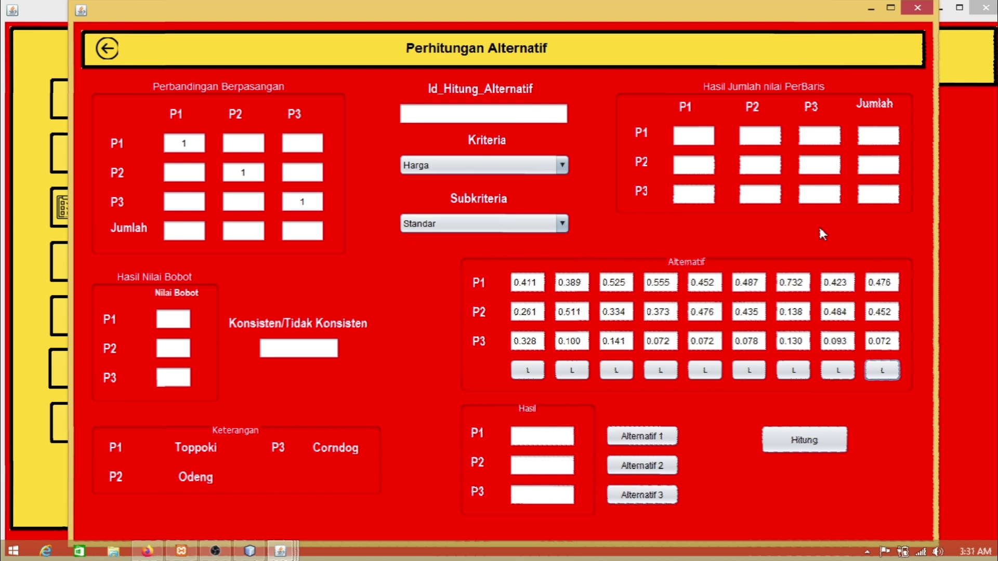
click(452, 119)
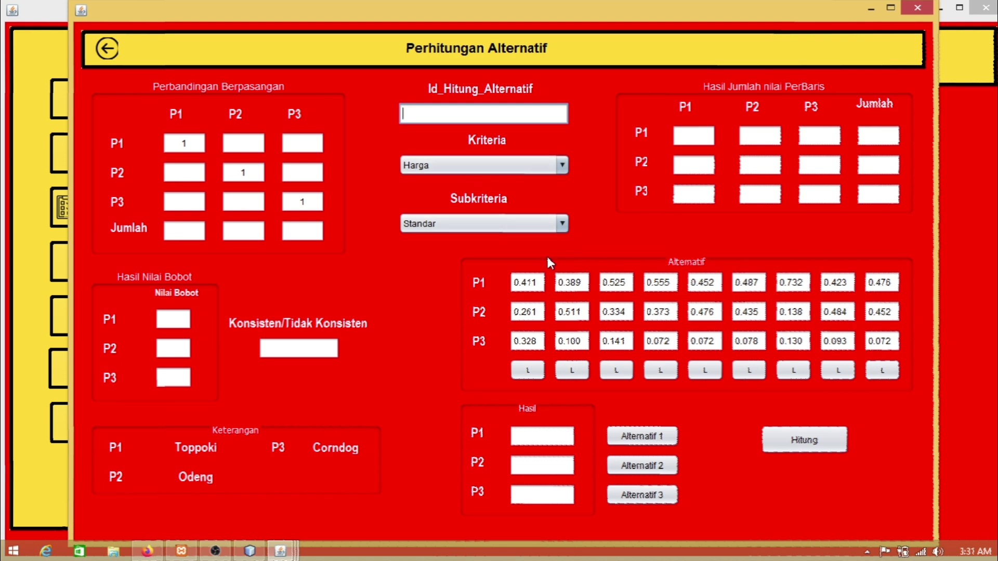
Step: Enter ID ALT001 and calculate final scores 4.450, 3.464 and 1.086
text(al)
key(BackSpace)
text(ALT001)
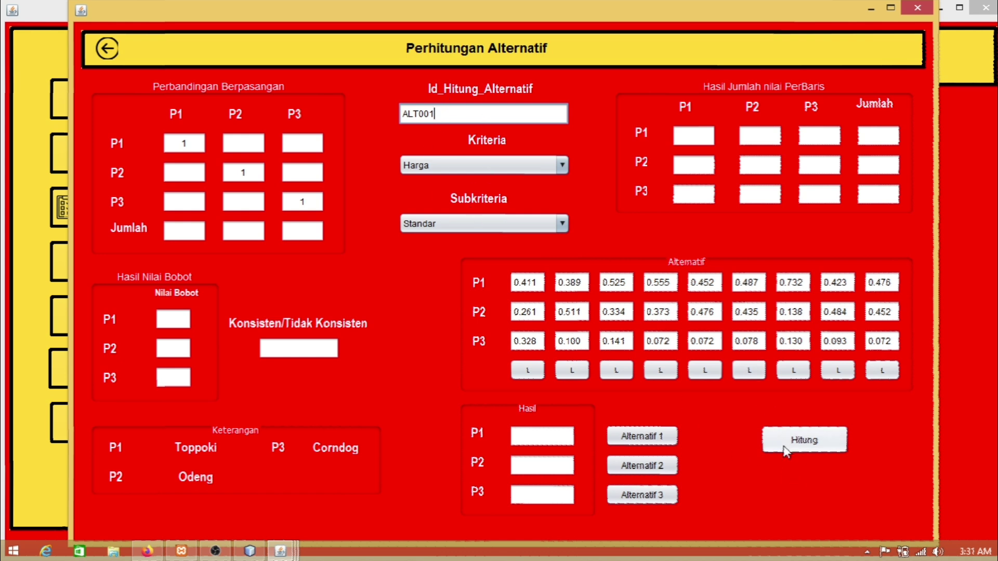
click(806, 444)
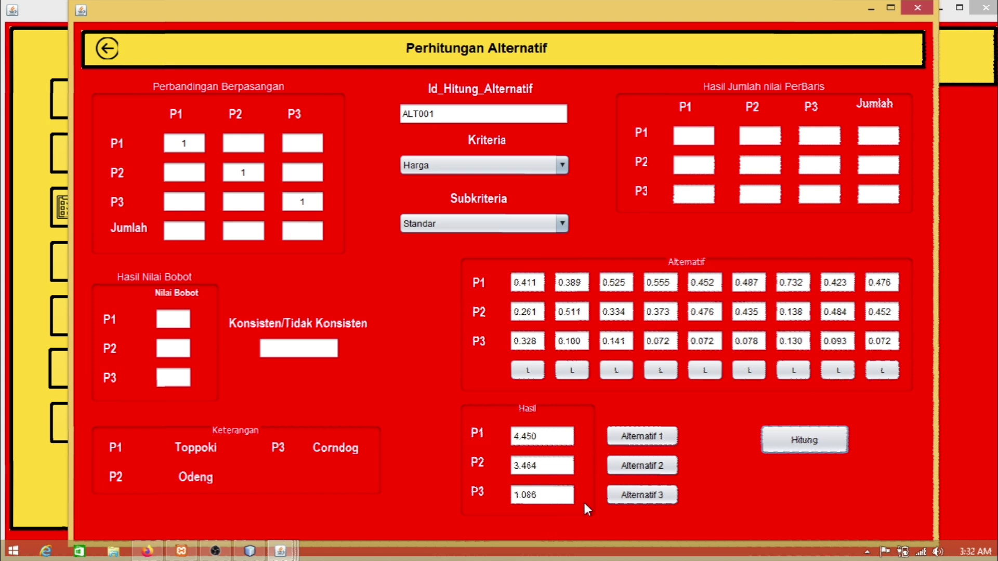
Step: Save the results for Alternatif 1, 2 and 3, confirming each message
click(636, 438)
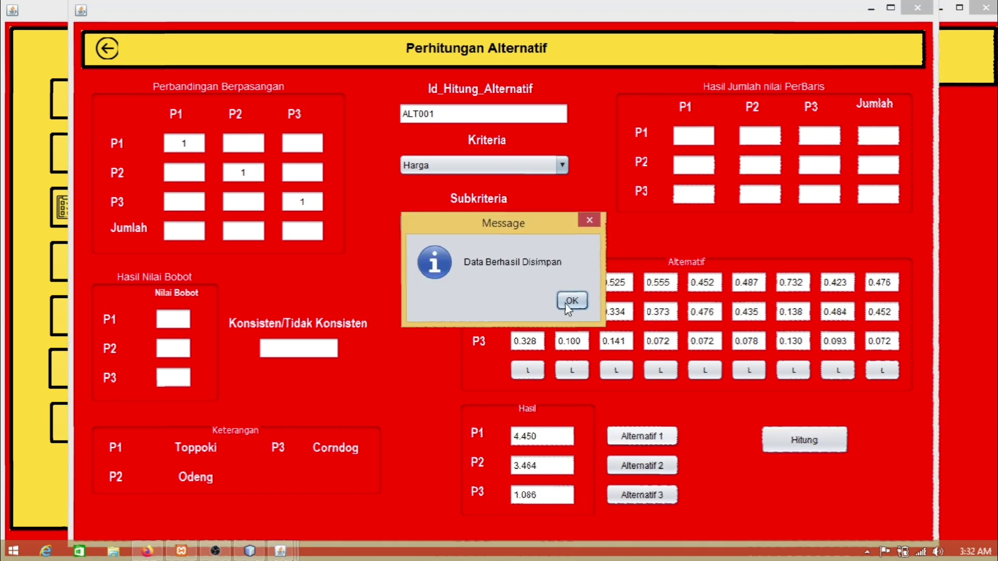
click(570, 299)
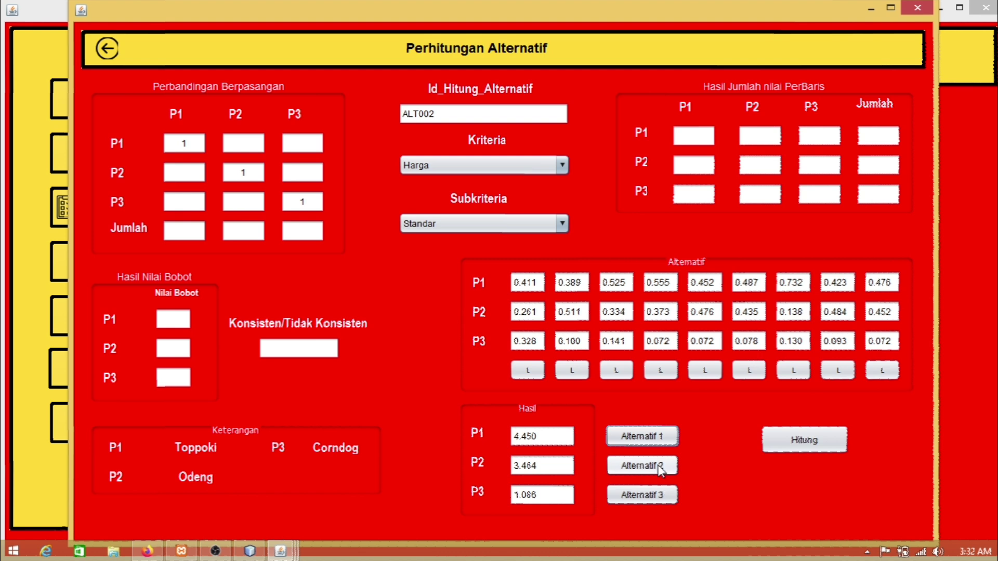
click(630, 466)
click(571, 300)
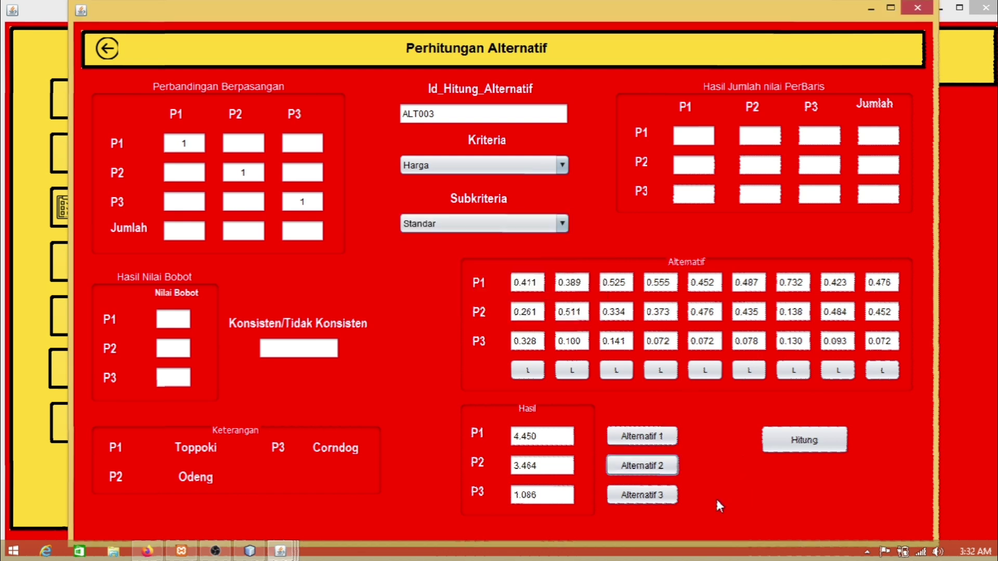
click(659, 495)
click(572, 300)
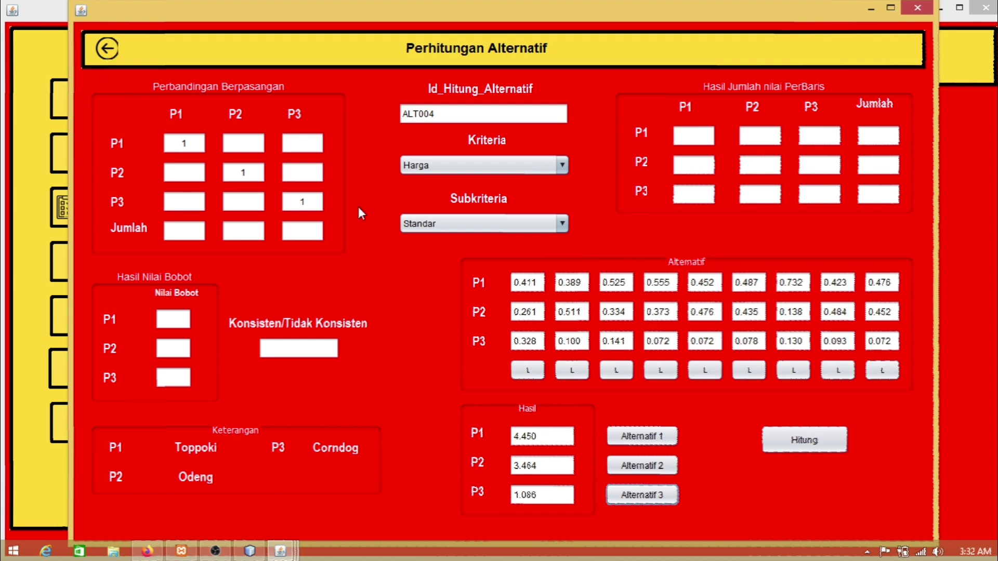
Step: In the final calculation form, load criteria KRT001 and sub-criteria HRG001, RS001 and UKR001
click(106, 51)
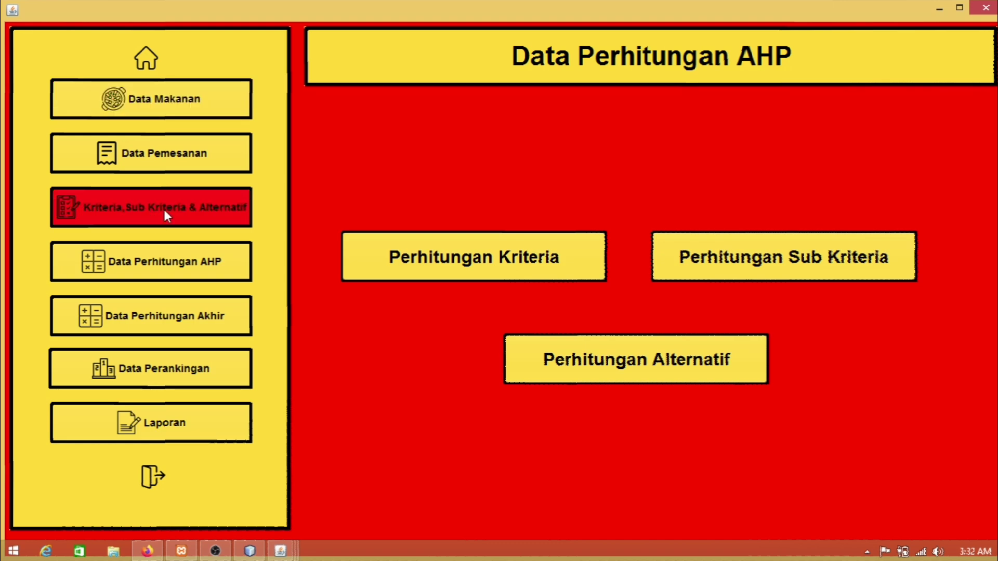
click(157, 319)
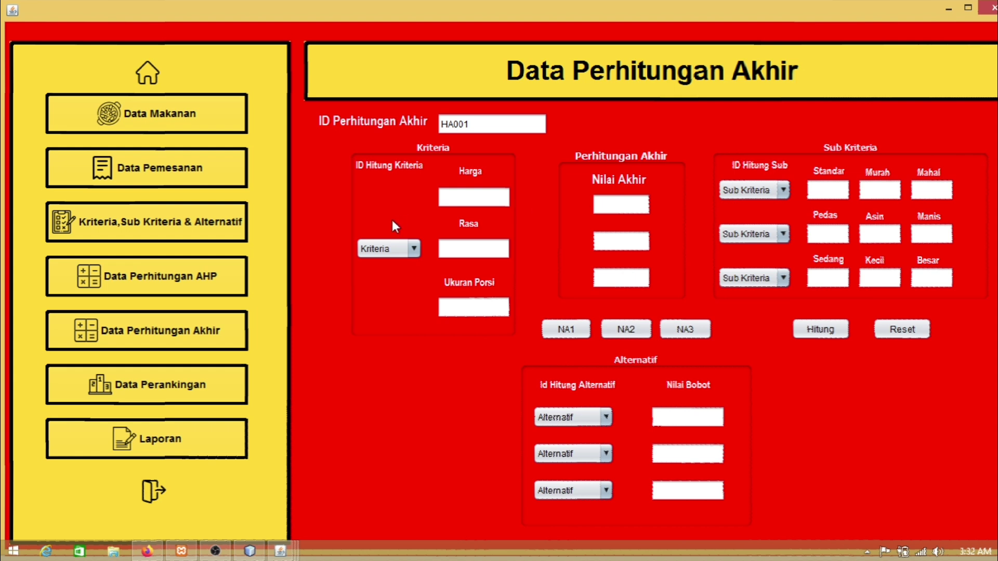
click(395, 249)
click(391, 281)
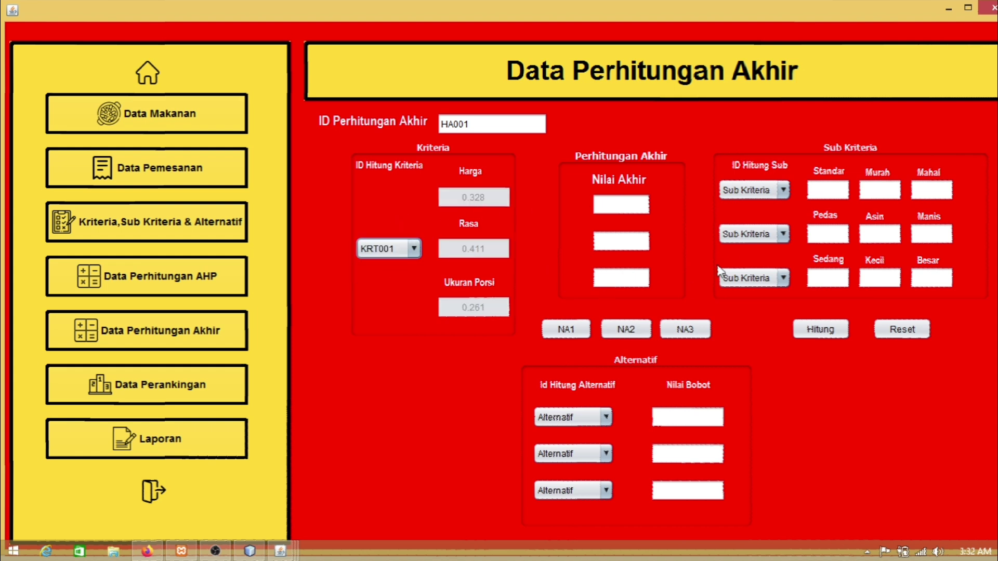
click(768, 192)
click(754, 222)
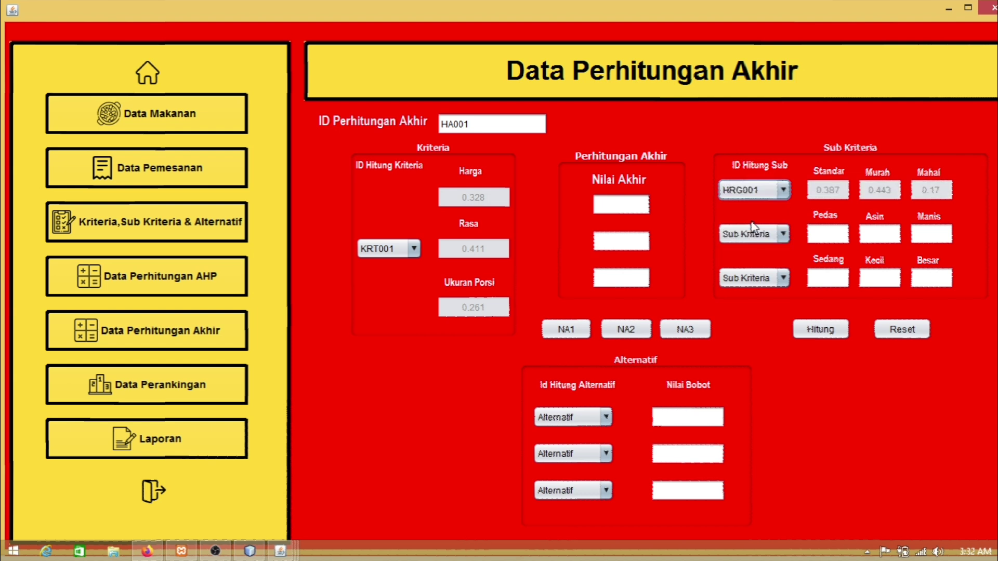
click(754, 235)
click(741, 282)
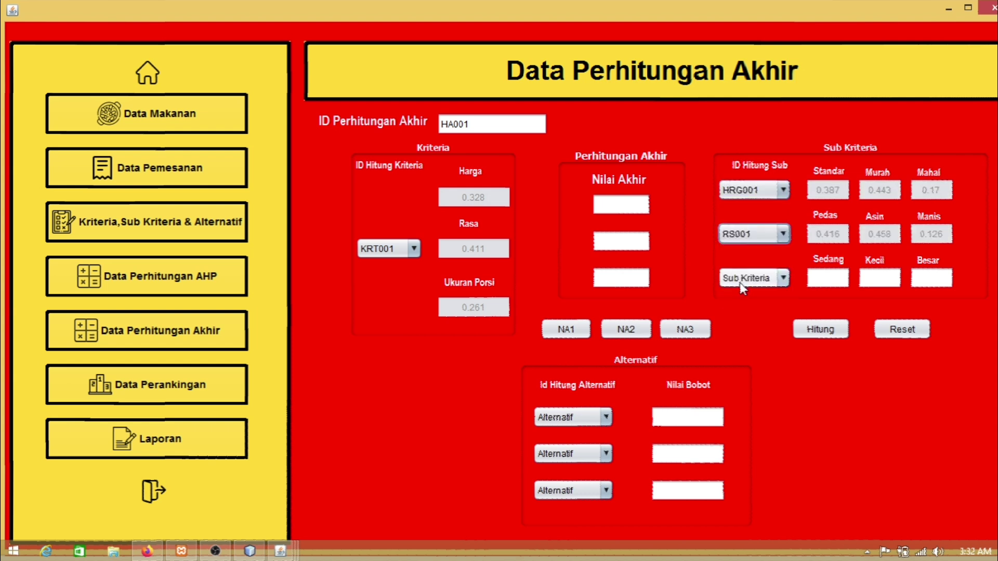
click(754, 278)
click(741, 339)
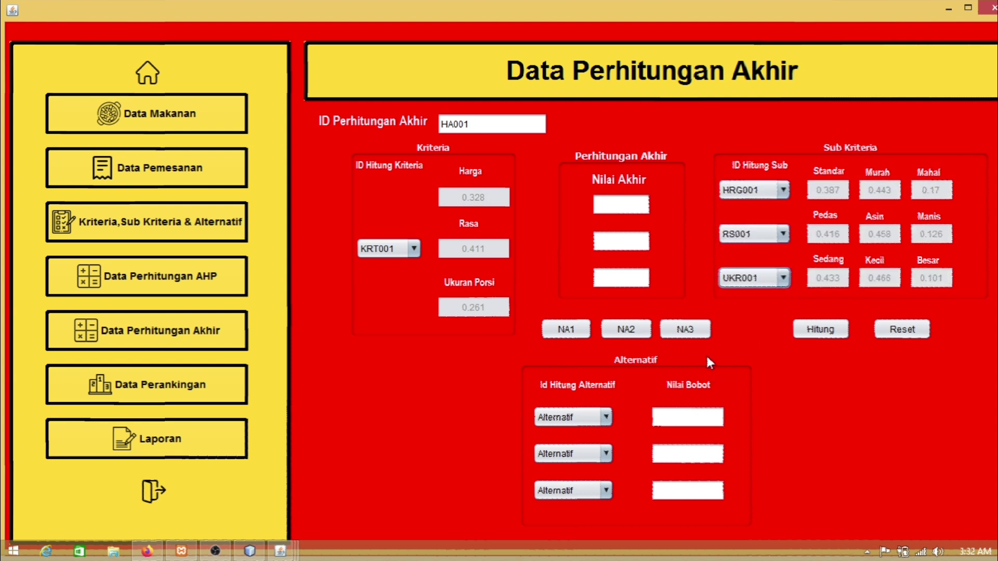
Step: Choose ALT001–ALT003, calculate Nilai Akhir 4.45000, 3.46400, 1.08600, and save HA001
click(589, 419)
click(572, 449)
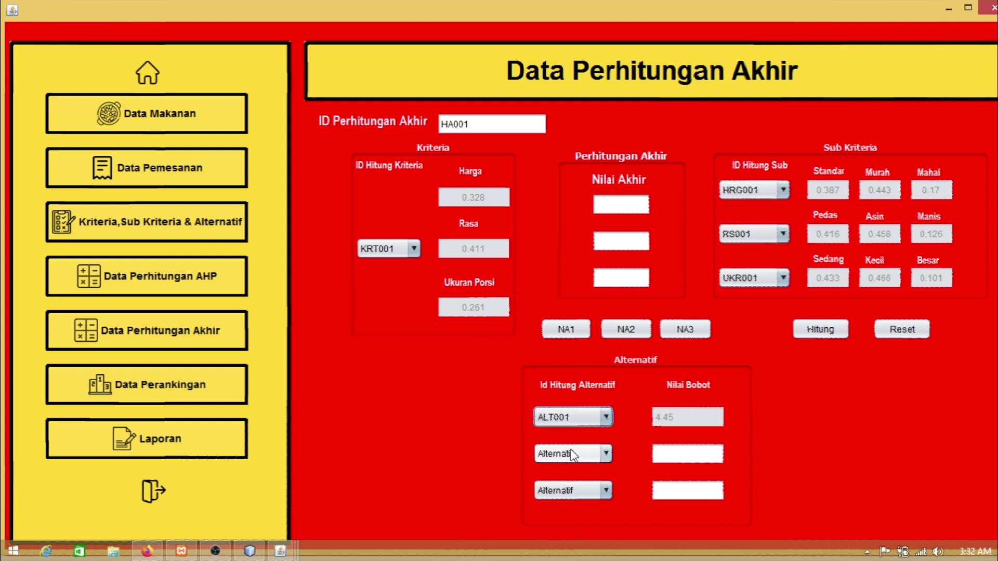
click(572, 454)
click(567, 500)
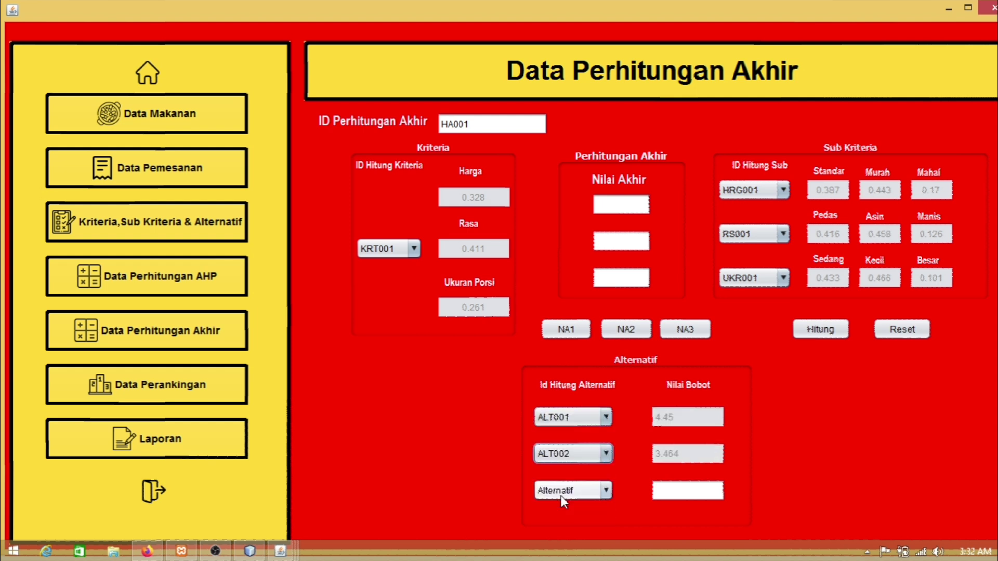
click(570, 491)
click(575, 472)
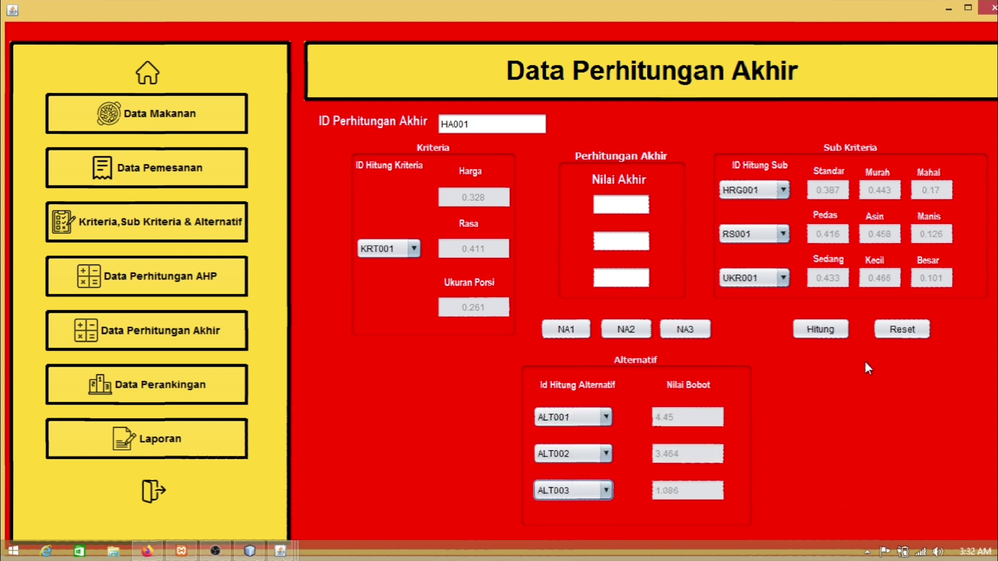
click(824, 329)
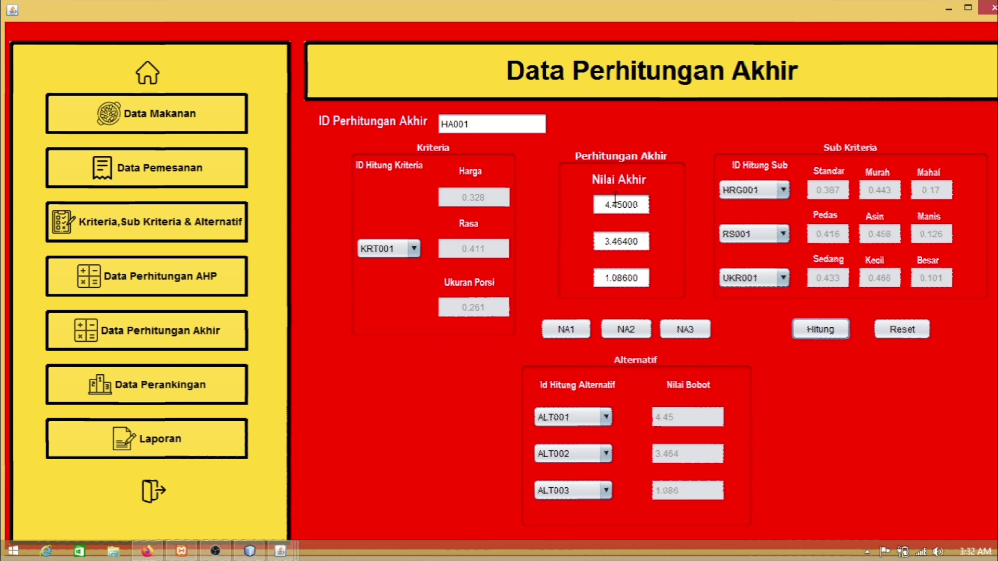
click(566, 330)
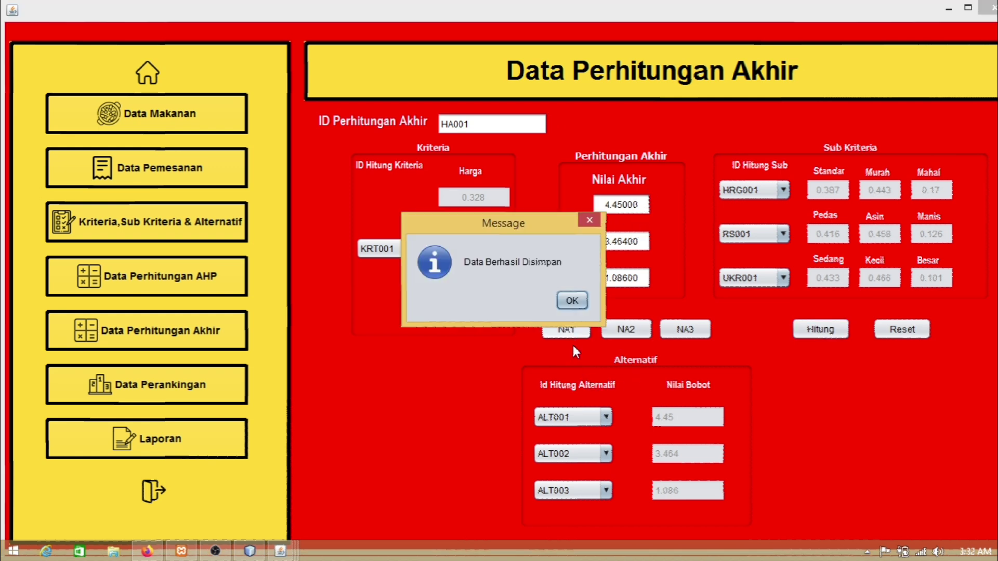
Step: Load KRT001, HRG001, RS001, UKR001 with ALT001, calculate, and save final record HA002
click(571, 299)
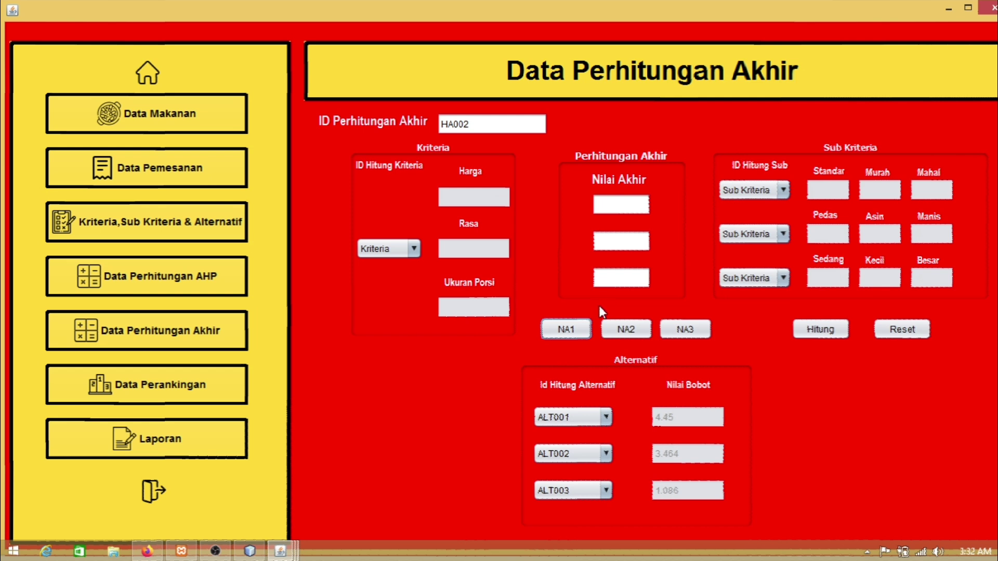
click(404, 248)
click(390, 283)
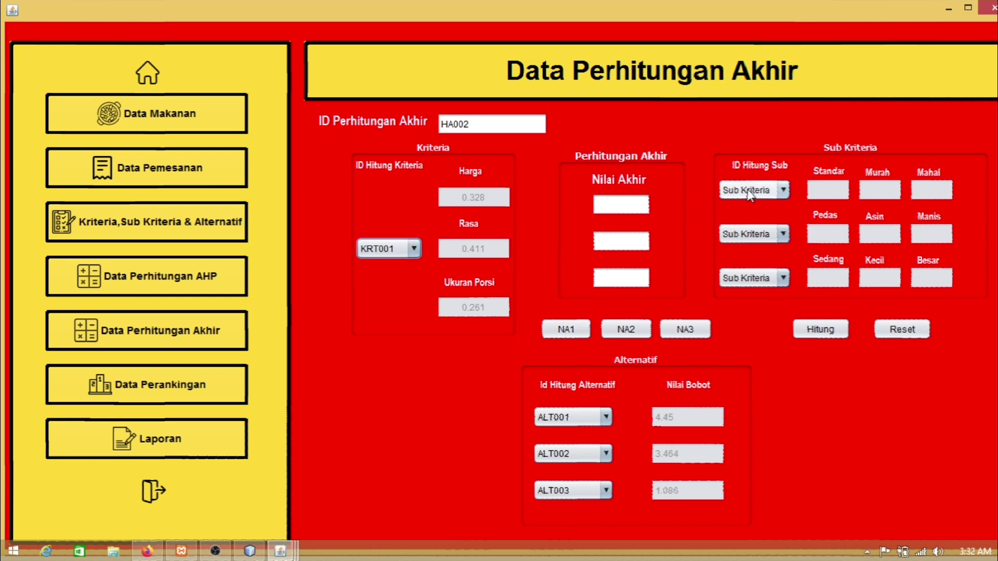
click(754, 190)
click(748, 220)
click(752, 235)
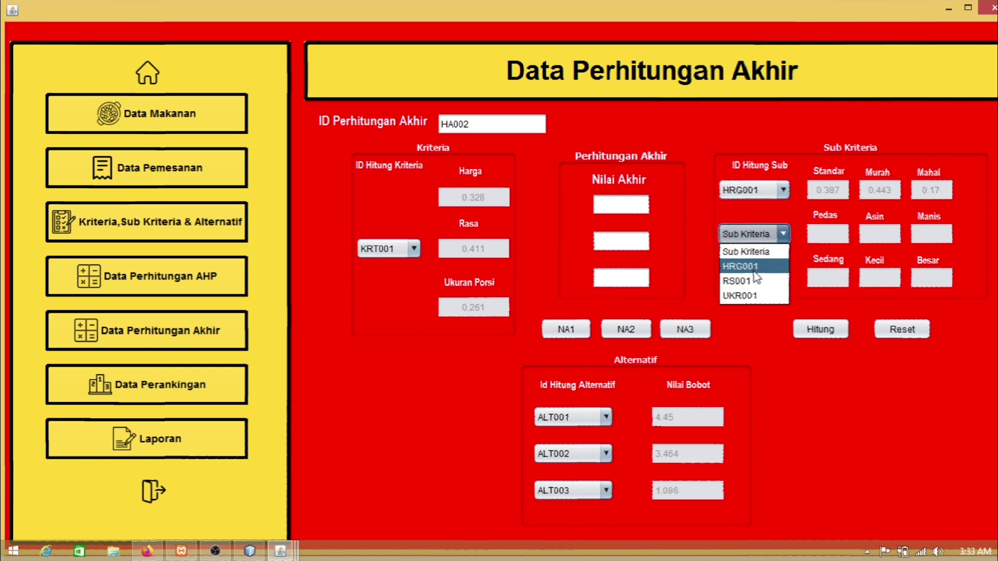
click(748, 282)
click(754, 278)
click(751, 342)
click(568, 418)
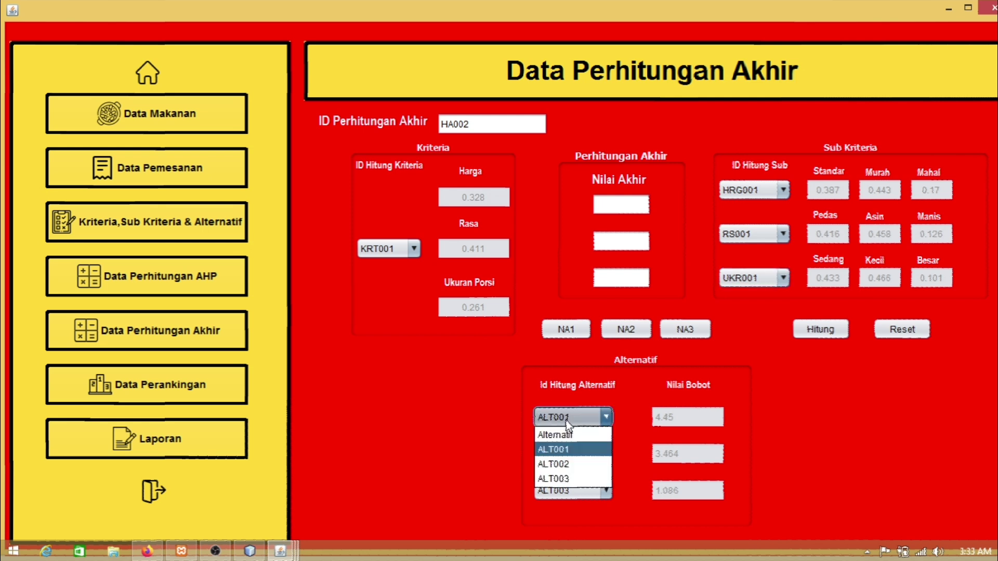
click(449, 393)
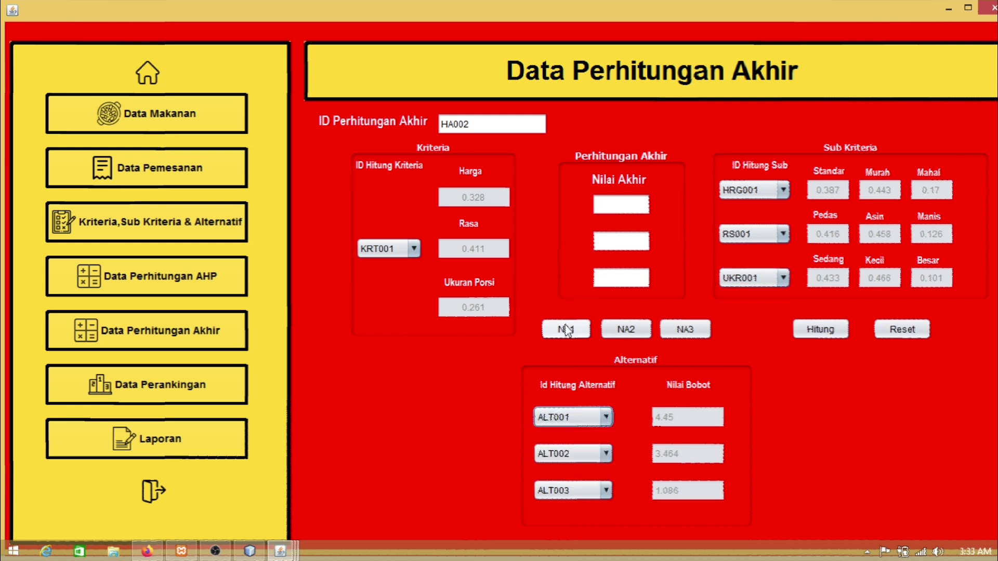
click(820, 329)
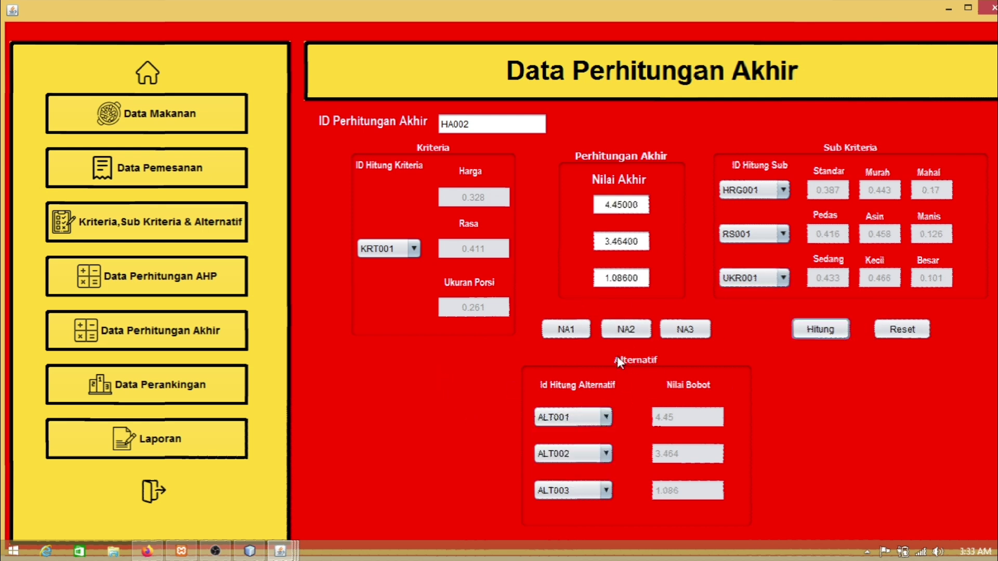
click(622, 336)
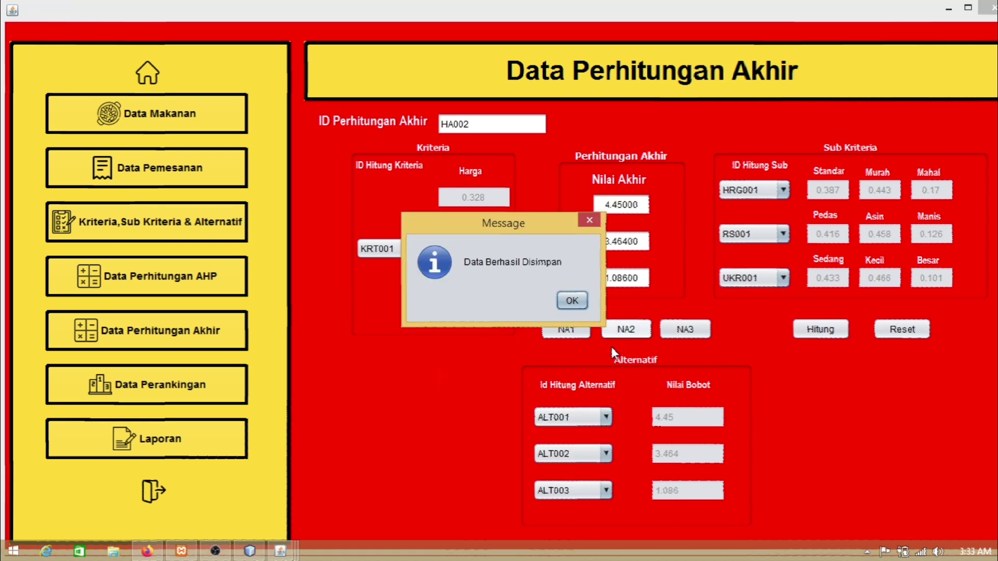
click(570, 298)
Step: Reload KRT001, HRG001, RS001 and UKR001, calculate, and save final record HA003
click(398, 248)
click(395, 273)
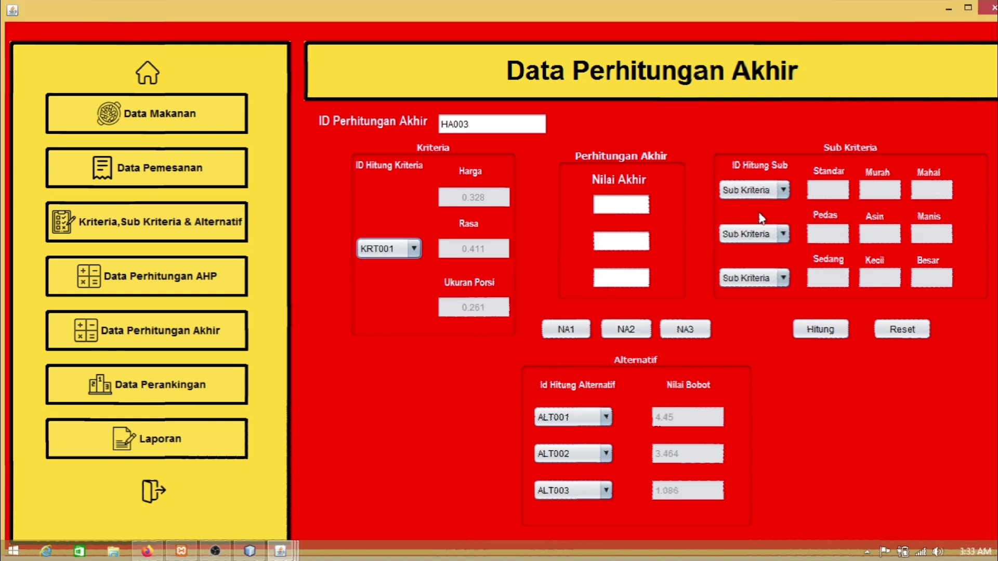
click(753, 190)
click(741, 222)
click(749, 234)
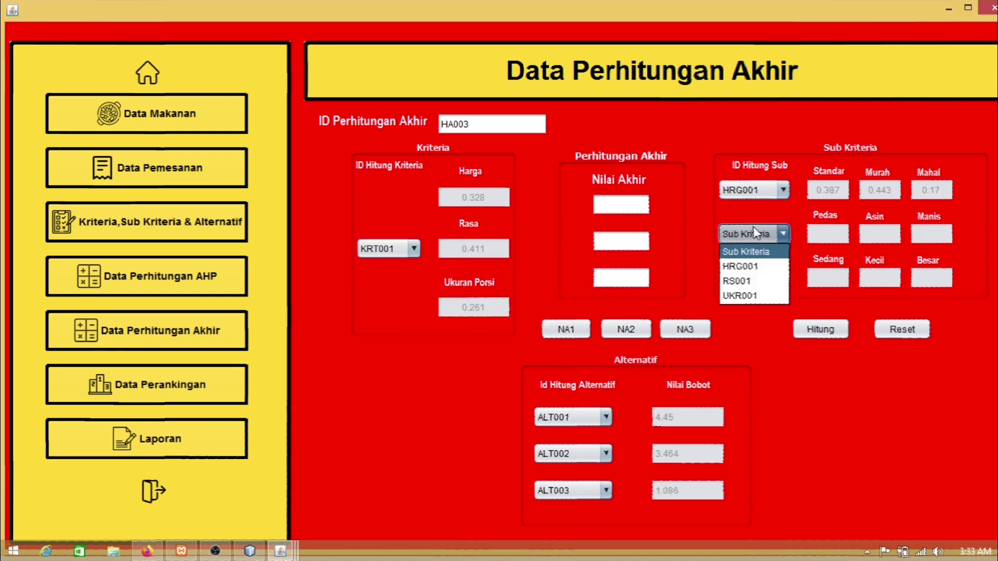
click(738, 280)
click(739, 278)
click(739, 340)
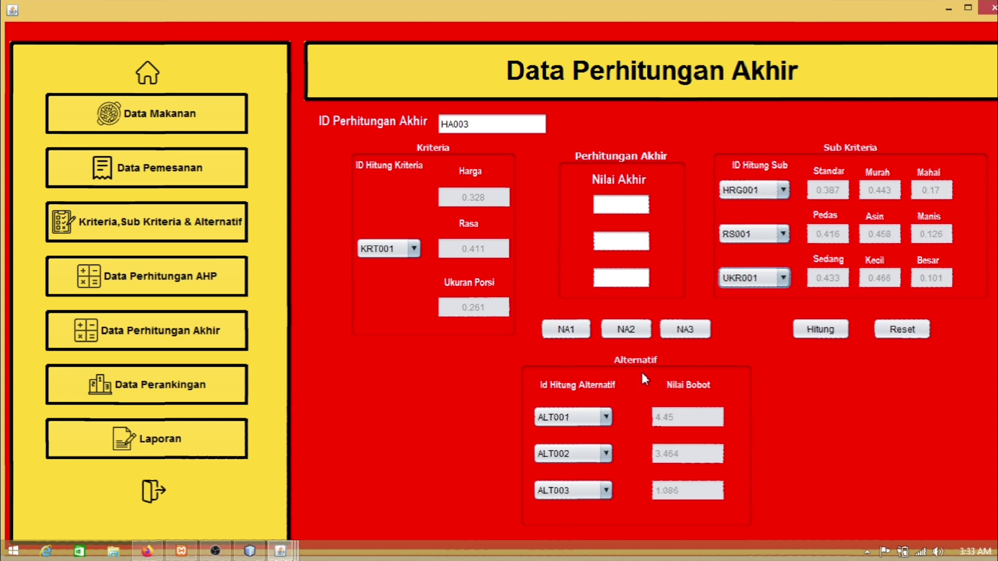
click(821, 329)
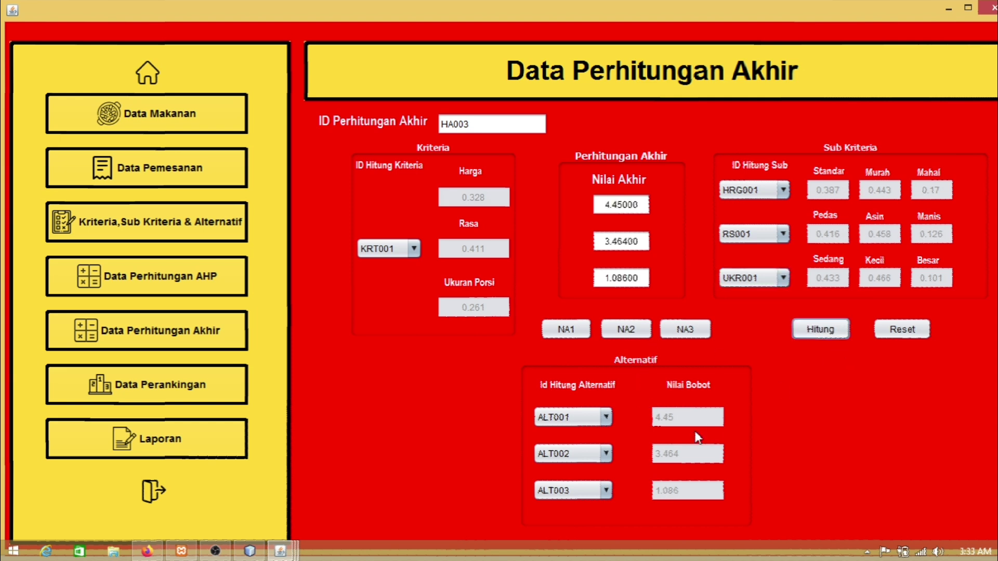
click(685, 330)
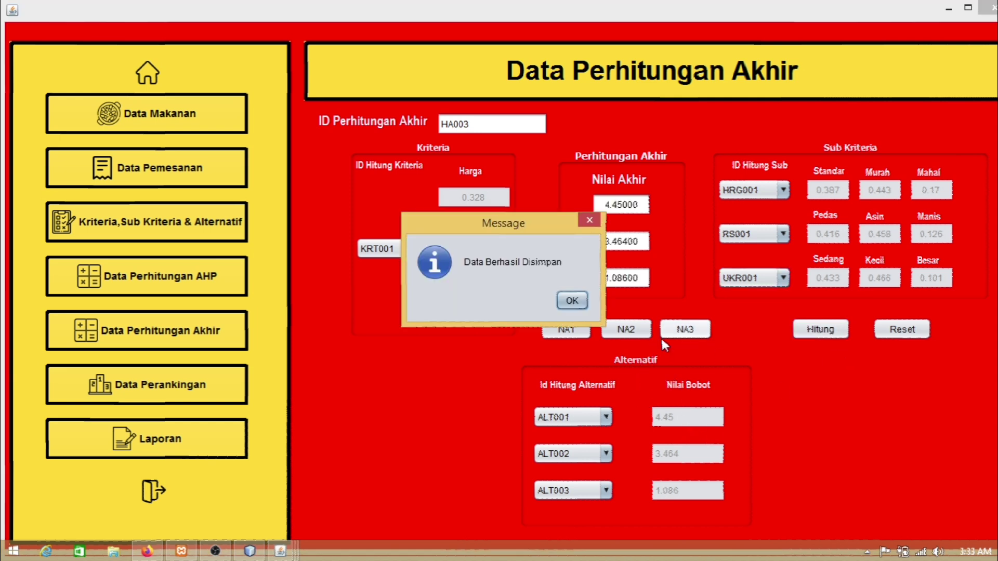
click(572, 302)
Step: On the Data Perankingan form, select final calculation HA001 and order code OR001
click(186, 382)
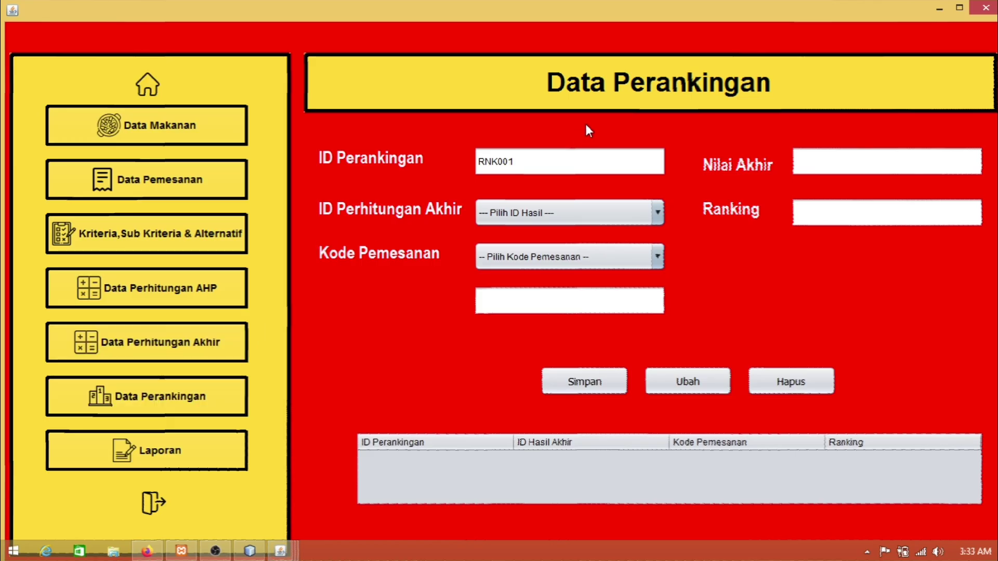
click(512, 213)
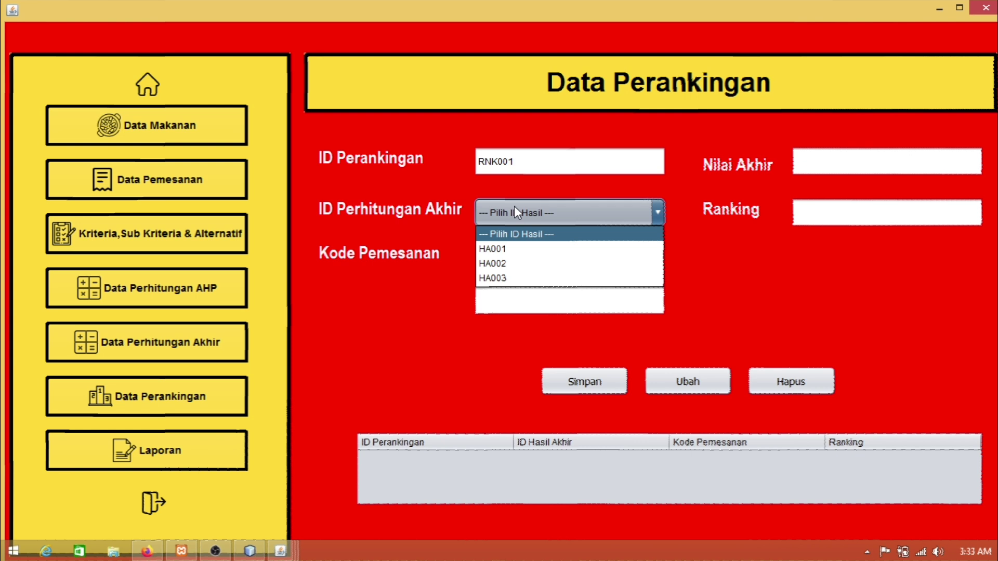
click(500, 249)
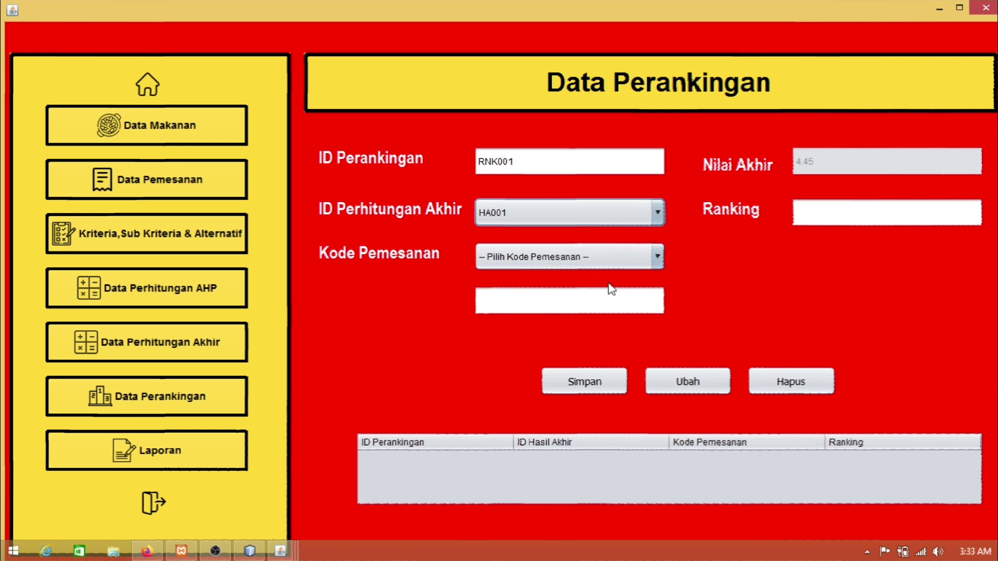
click(531, 257)
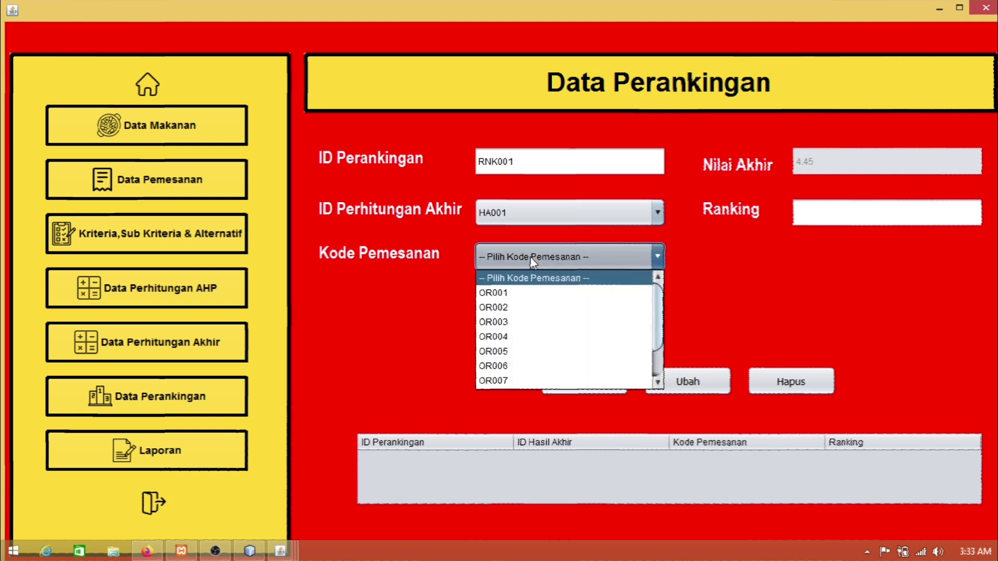
scroll(567, 333, down, 1)
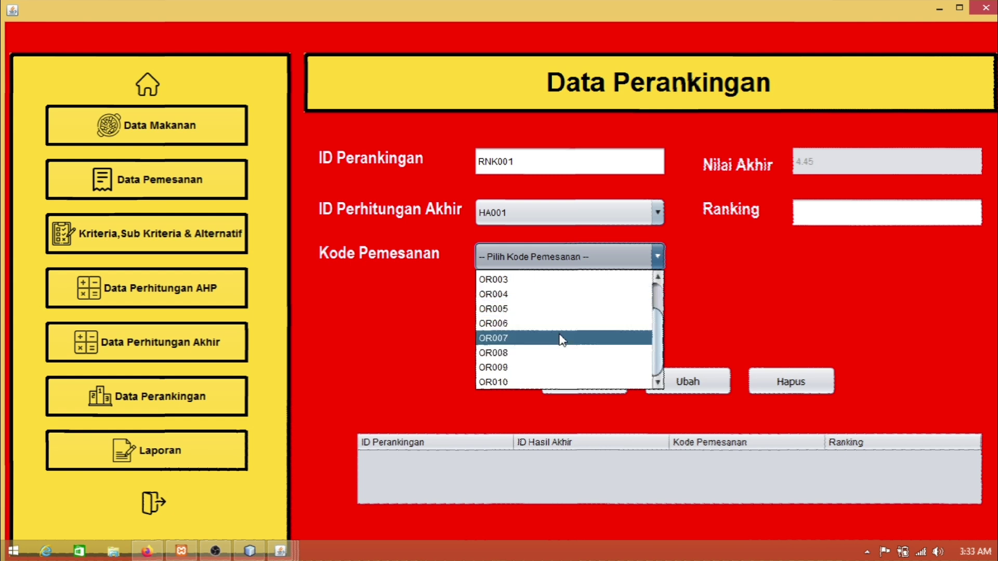
scroll(556, 346, up, 1)
click(498, 294)
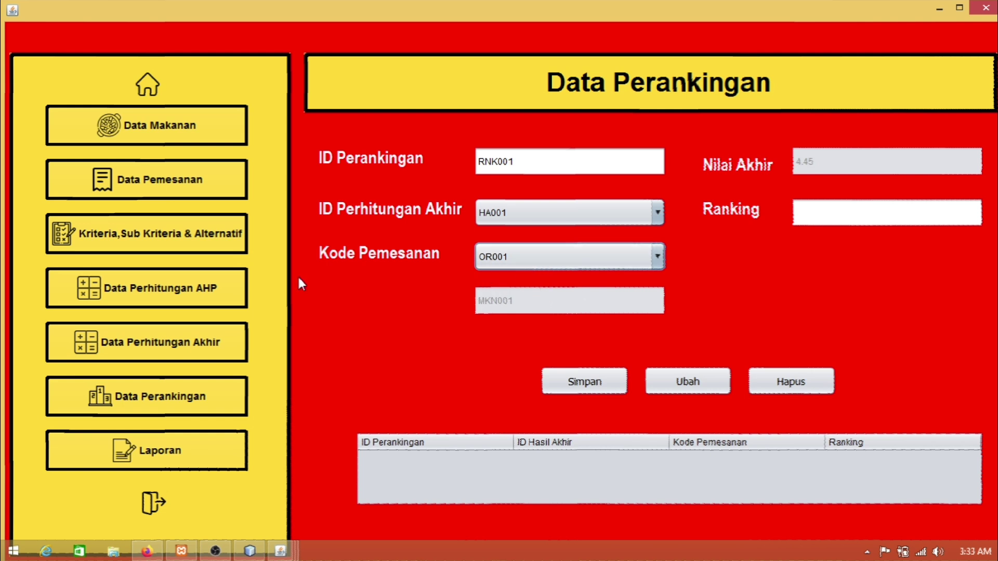
click(572, 257)
mouse_move(655, 334)
mouse_down()
mouse_move(652, 364)
mouse_move(652, 319)
mouse_up()
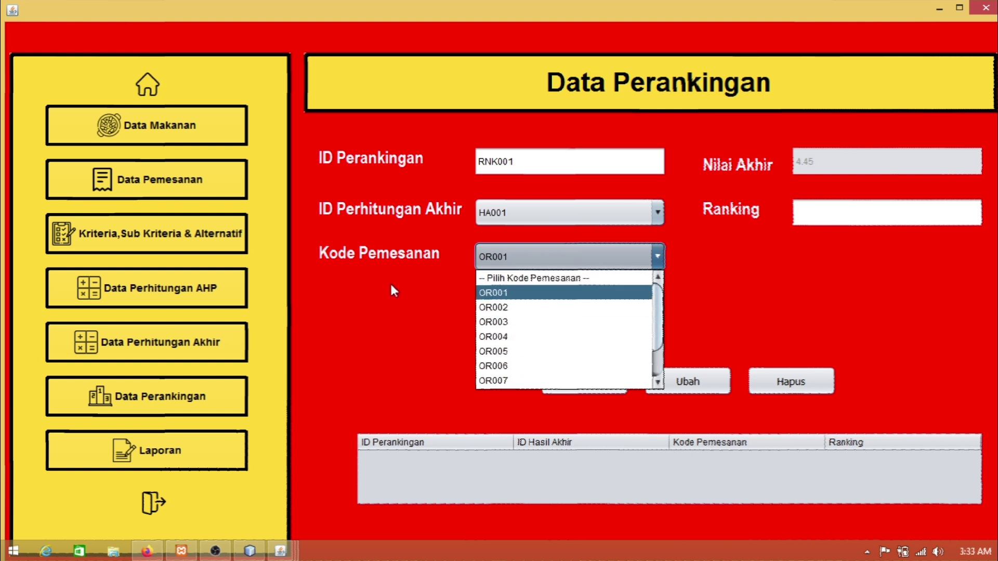
click(491, 293)
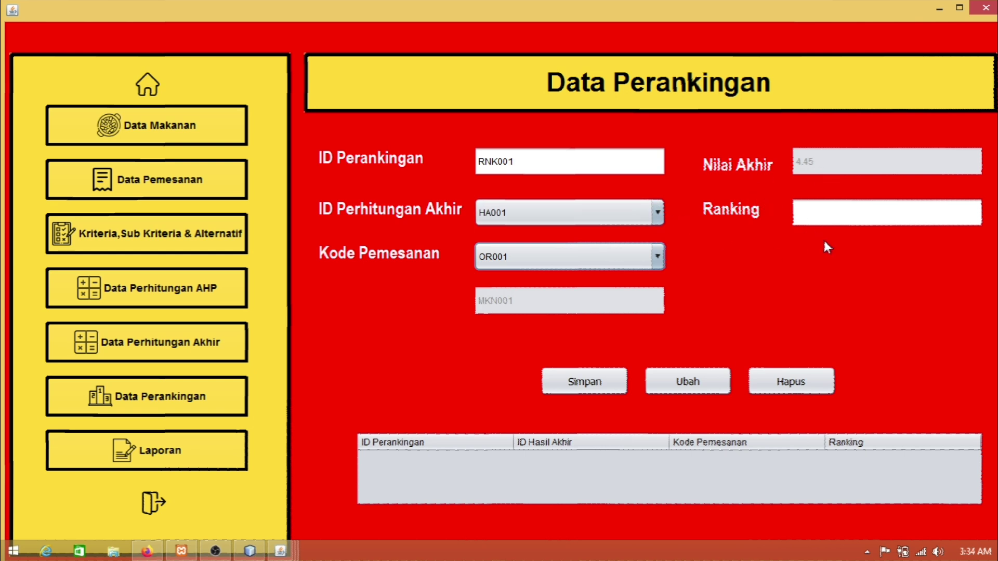
Step: Compare the HA002 and HA003 scores, then save RNK001 for HA001 with ranking 1
click(843, 213)
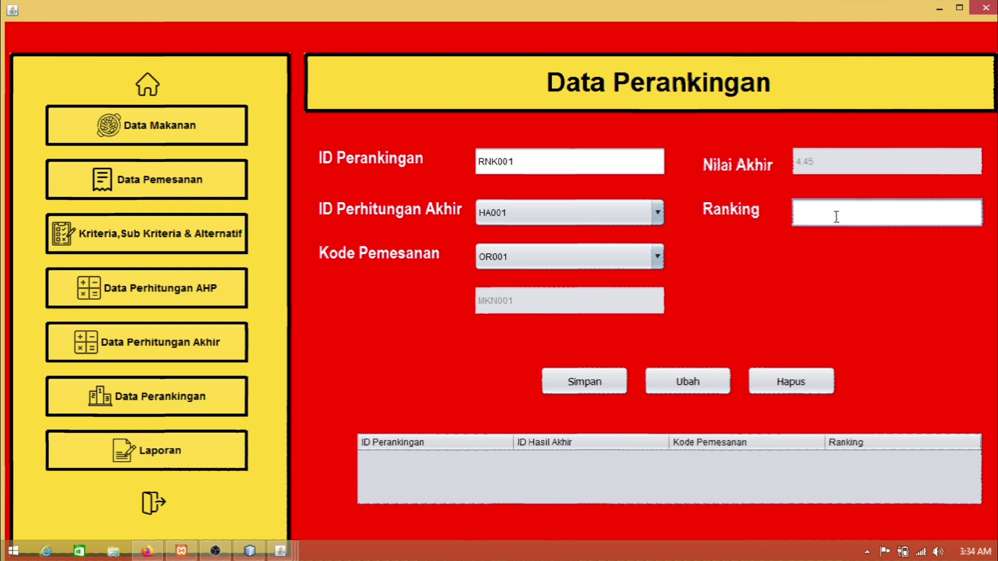
click(607, 209)
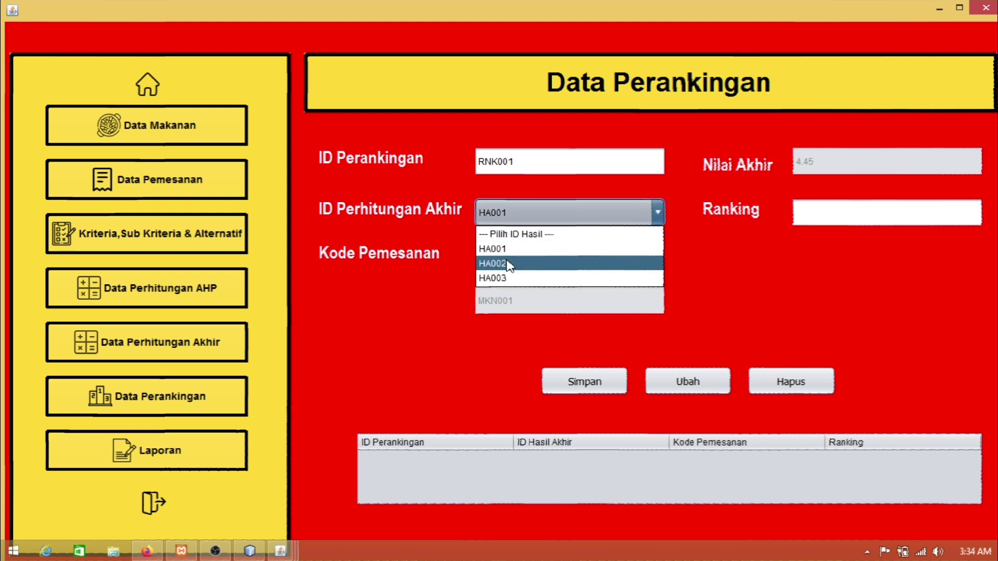
click(511, 258)
click(528, 216)
click(517, 278)
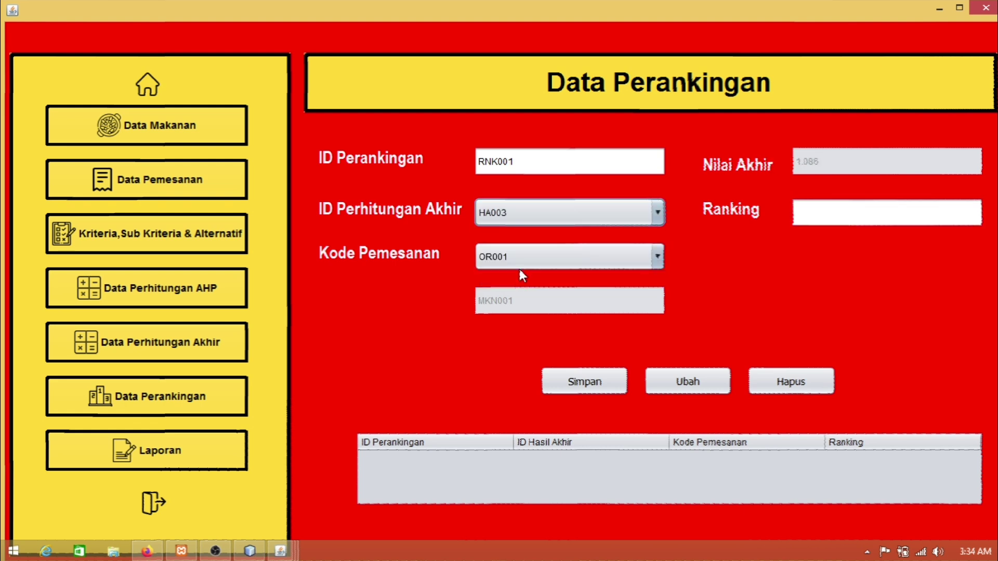
click(541, 216)
click(515, 249)
click(838, 210)
text(1)
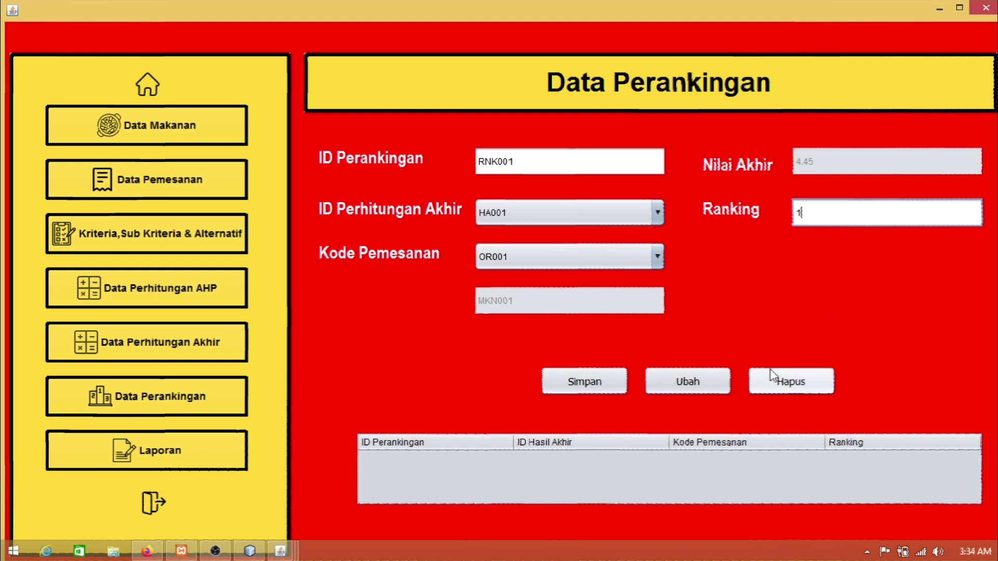
click(618, 383)
Step: Save ranking RNK002 linking HA002 to order OR002 with rank 2
click(569, 301)
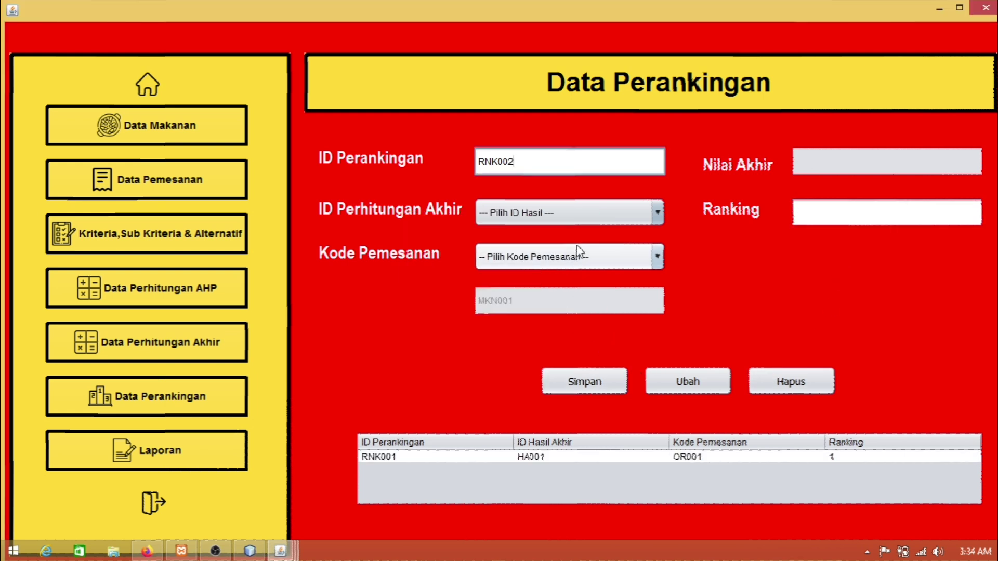
click(518, 213)
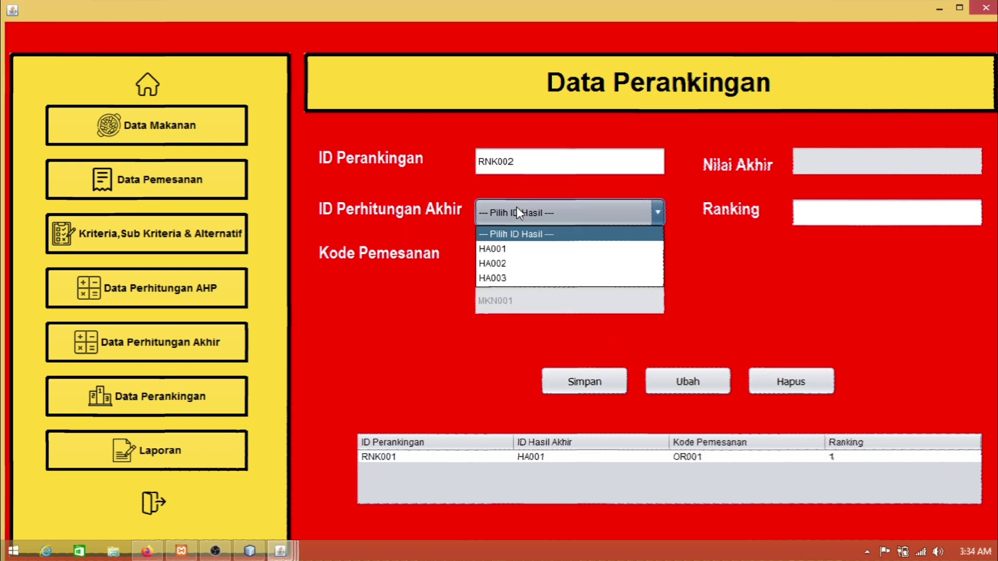
click(500, 264)
click(528, 263)
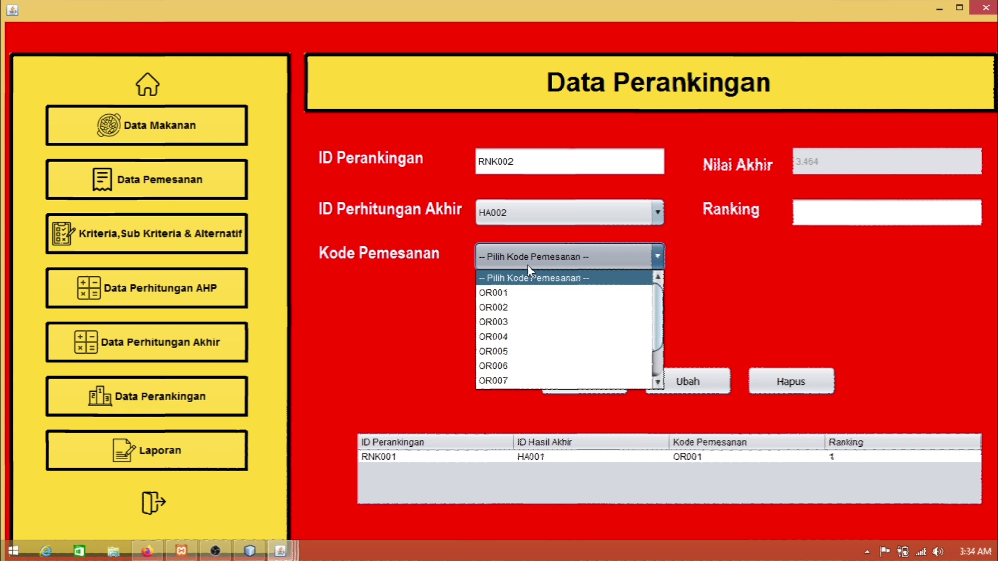
click(514, 307)
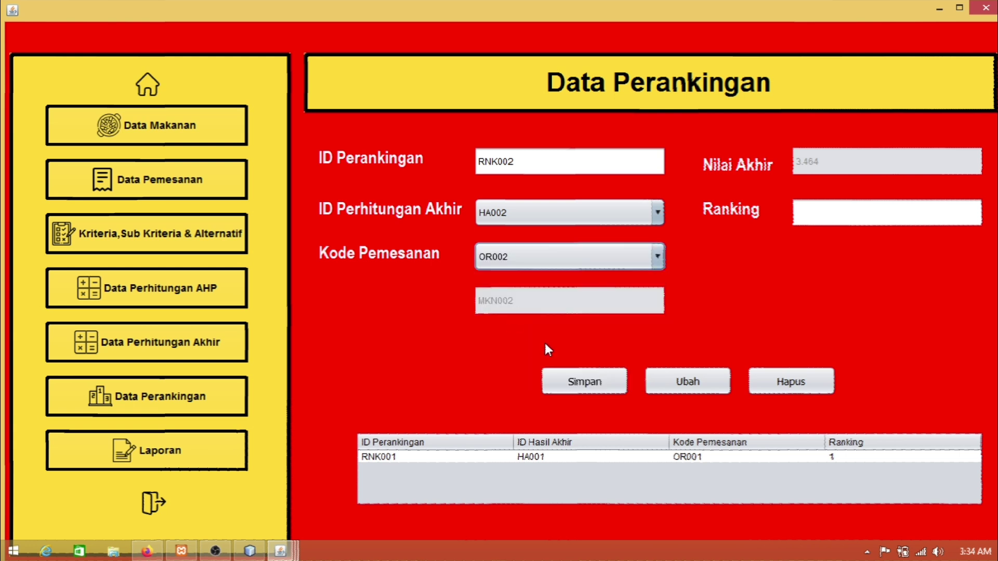
click(846, 202)
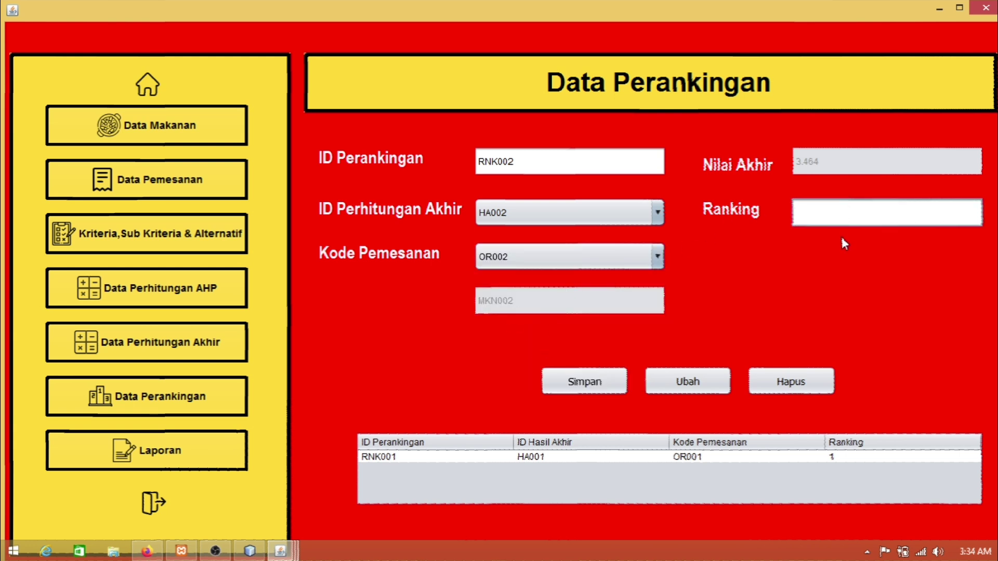
text(2)
click(614, 381)
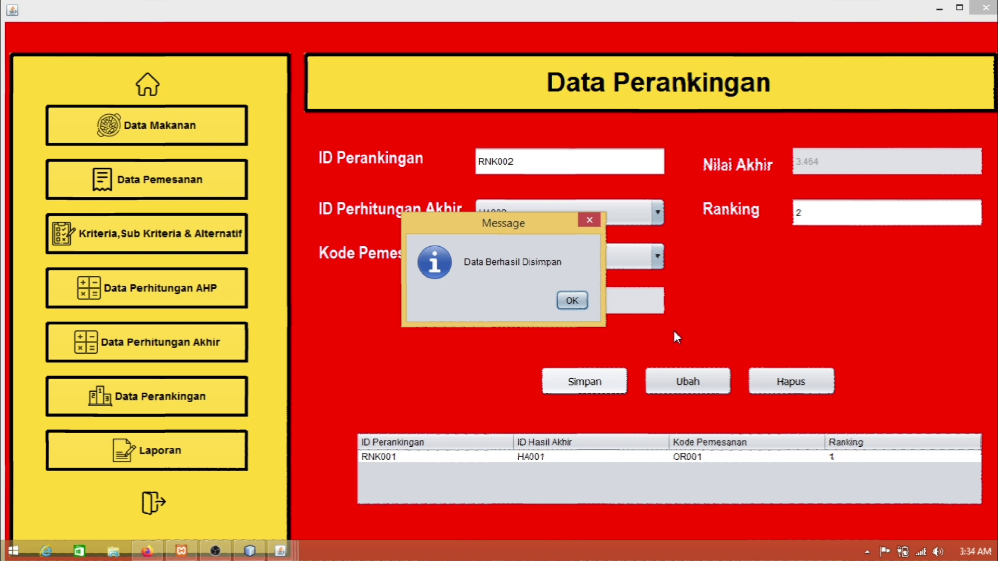
click(580, 304)
Step: Save ranking RNK003 linking HA003 to order OR003 with rank 3
click(521, 213)
click(527, 281)
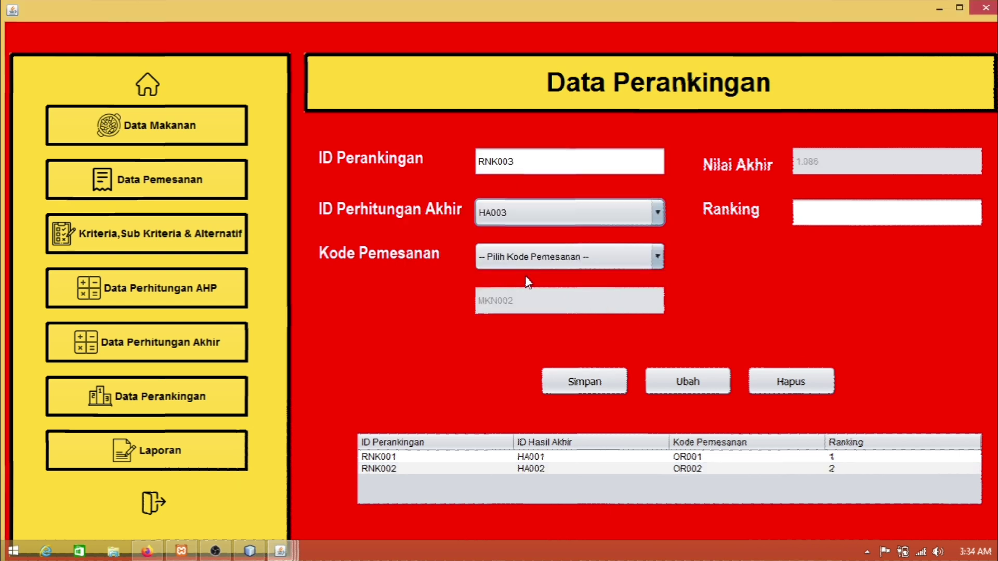
click(575, 256)
click(495, 324)
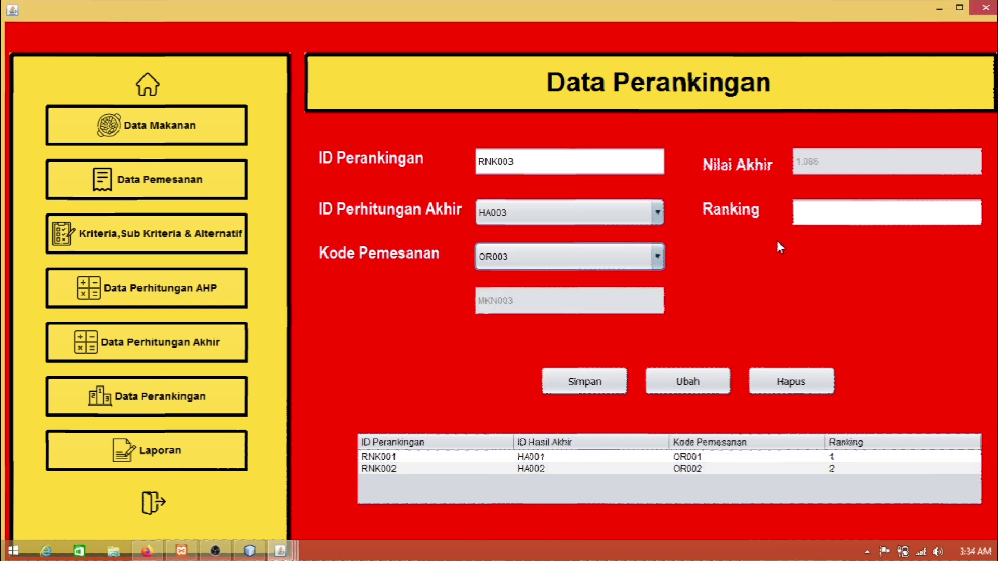
key(Tab)
text(3)
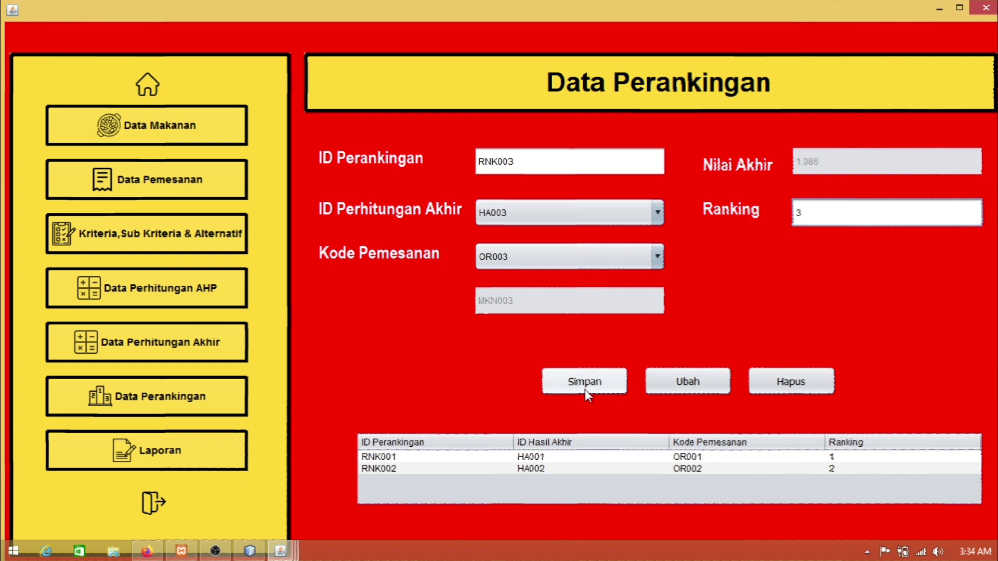
click(587, 393)
click(579, 307)
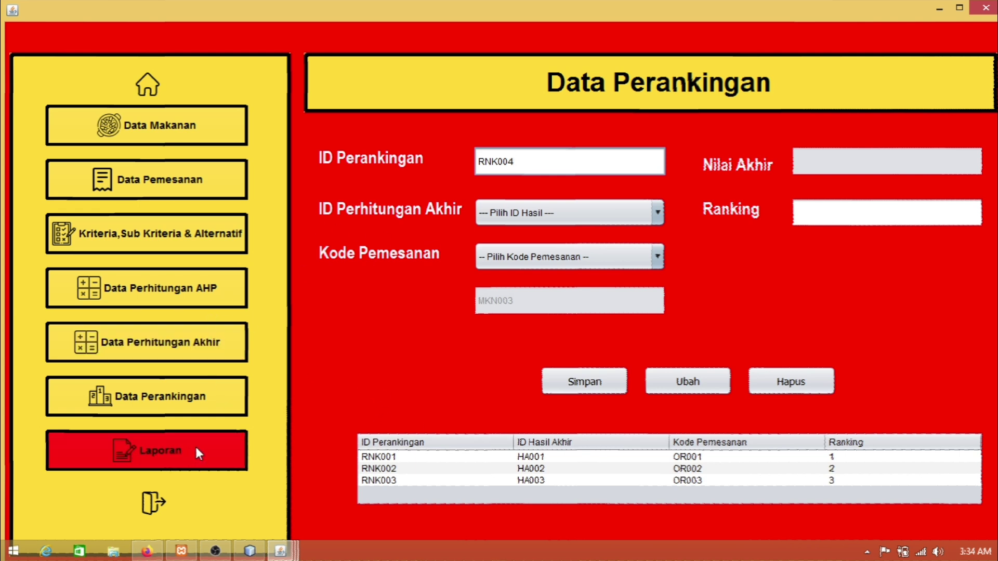
Step: On the Laporan page, print the Data Makanan report, review it and close the viewer
click(211, 445)
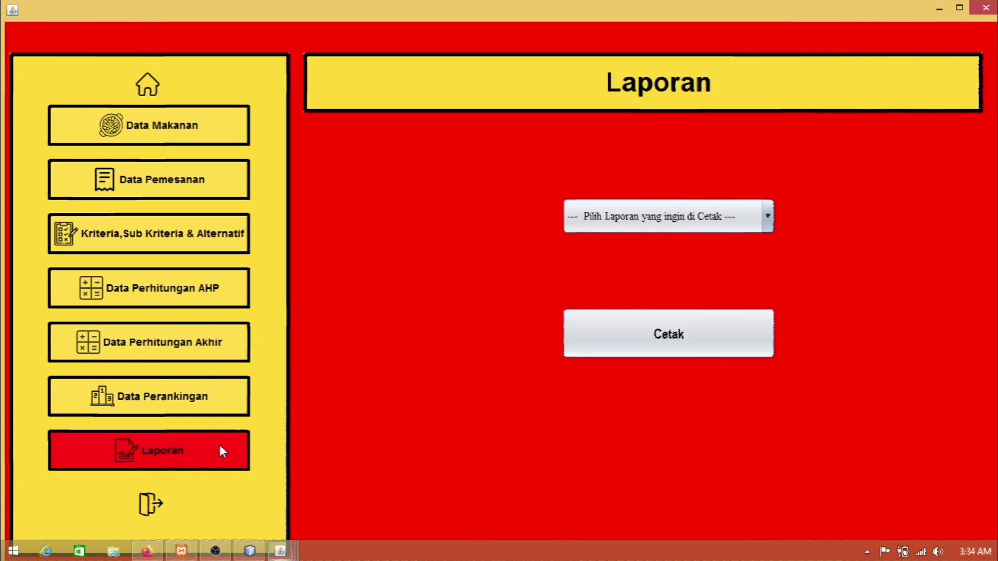
click(676, 217)
click(638, 257)
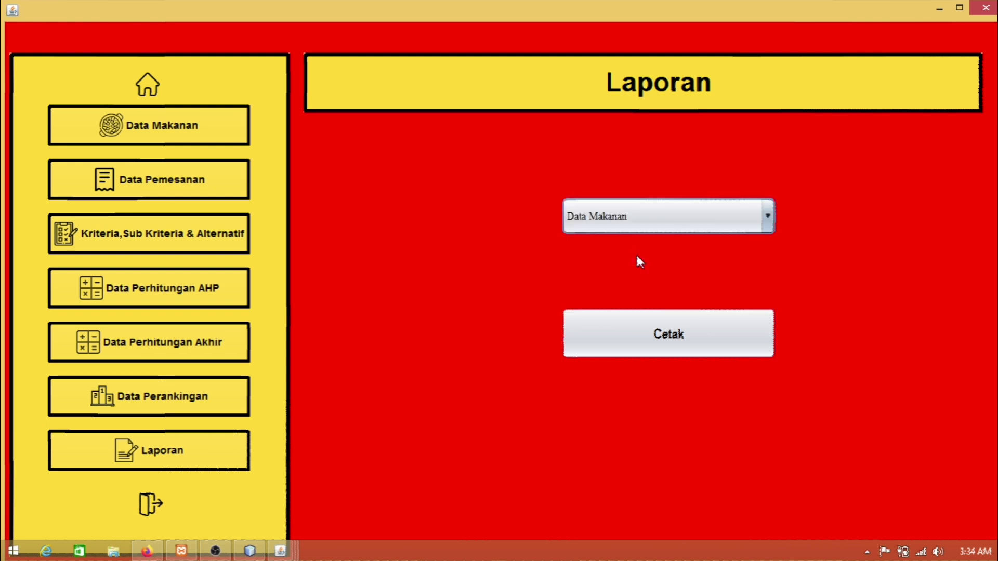
click(648, 334)
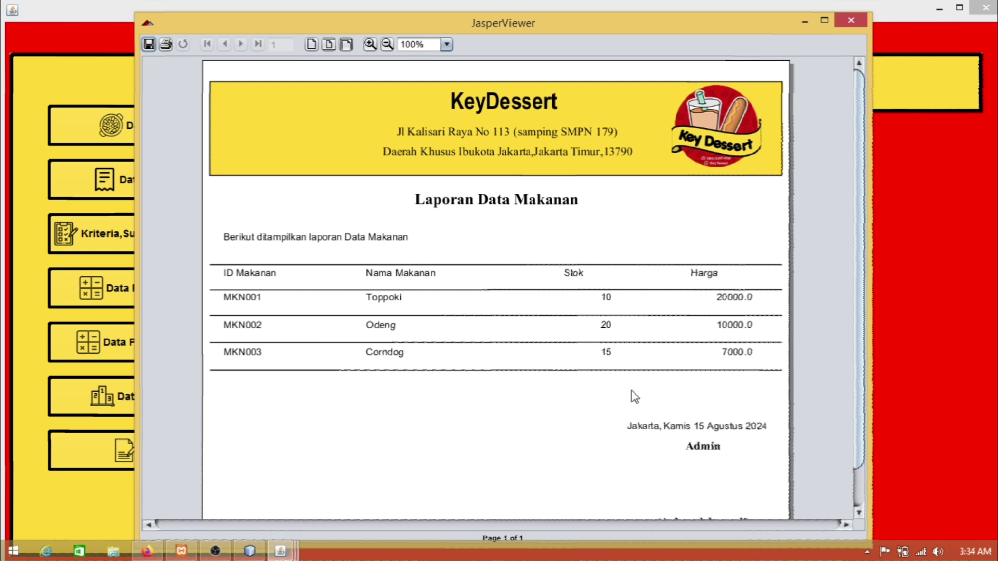
scroll(634, 395, down, 2)
scroll(633, 397, up, 2)
click(861, 20)
Step: Print the Data Pelanggan report (PLG001–PLG010), scroll through it and close the viewer
click(660, 215)
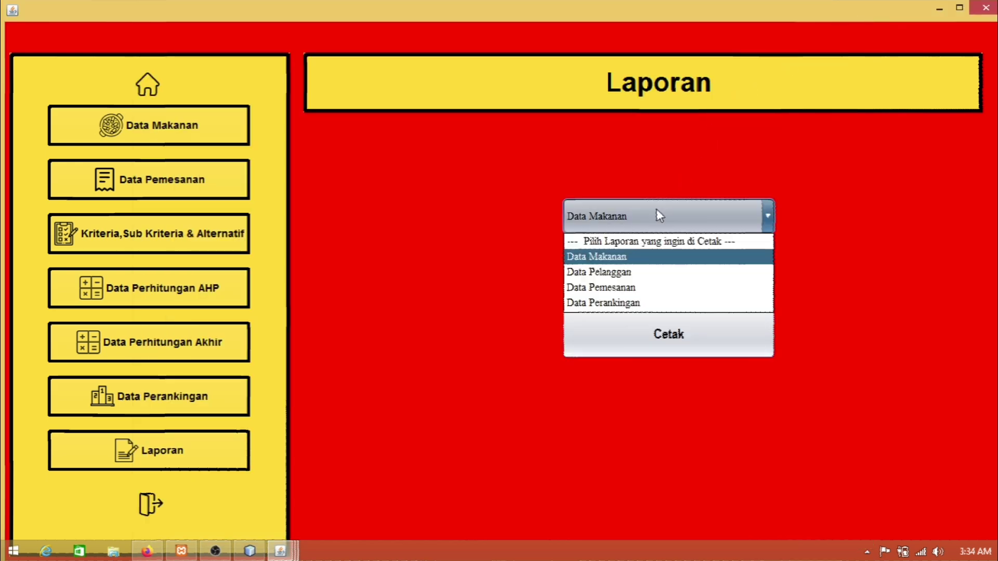
click(606, 272)
click(652, 338)
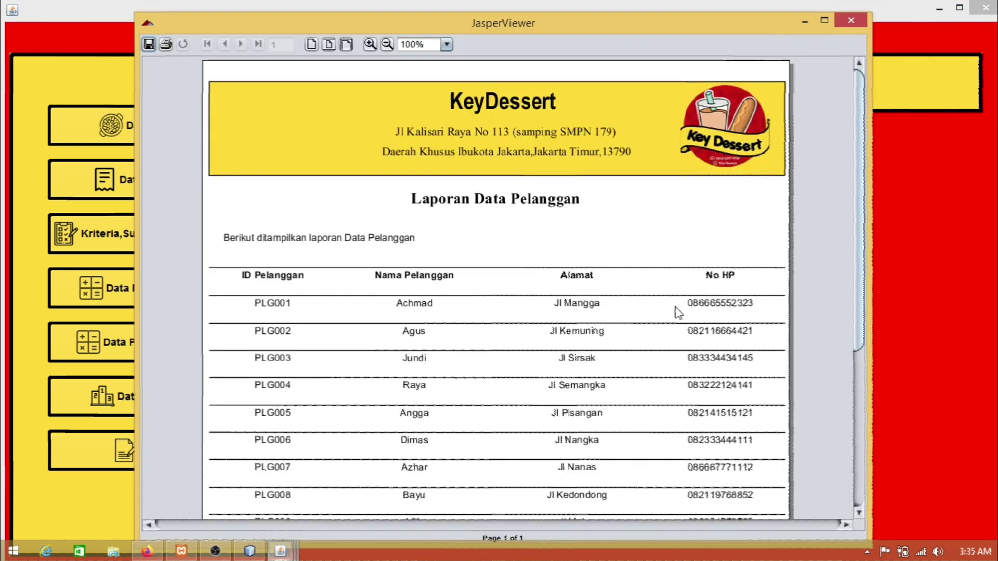
scroll(437, 207, down, 4)
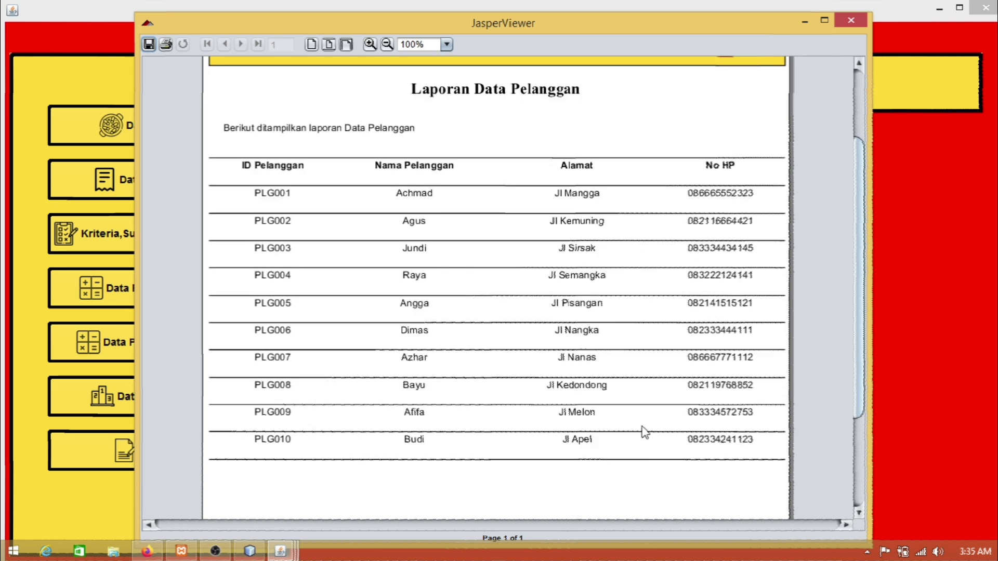
scroll(713, 439, down, 2)
scroll(662, 430, up, 4)
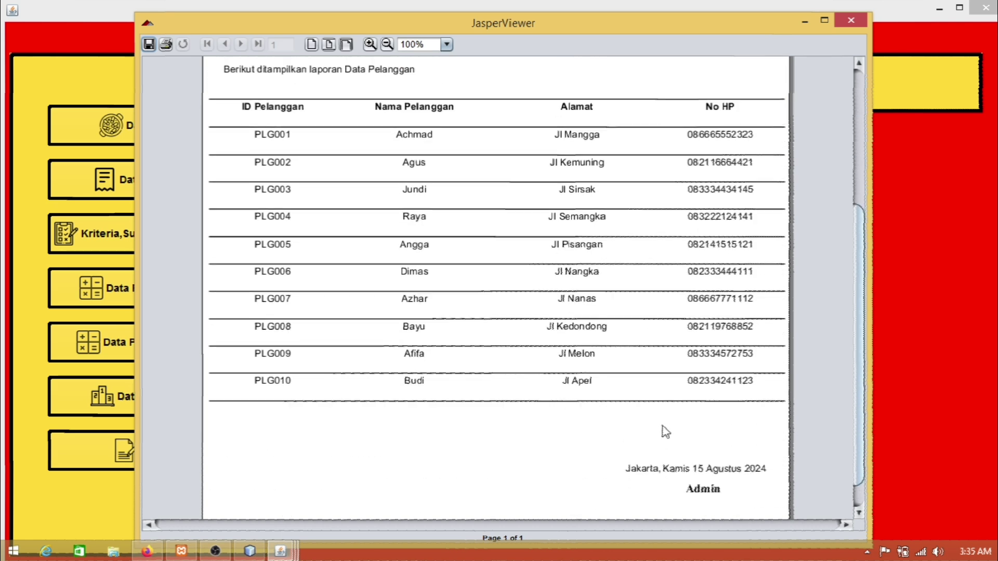
scroll(580, 406, up, 1)
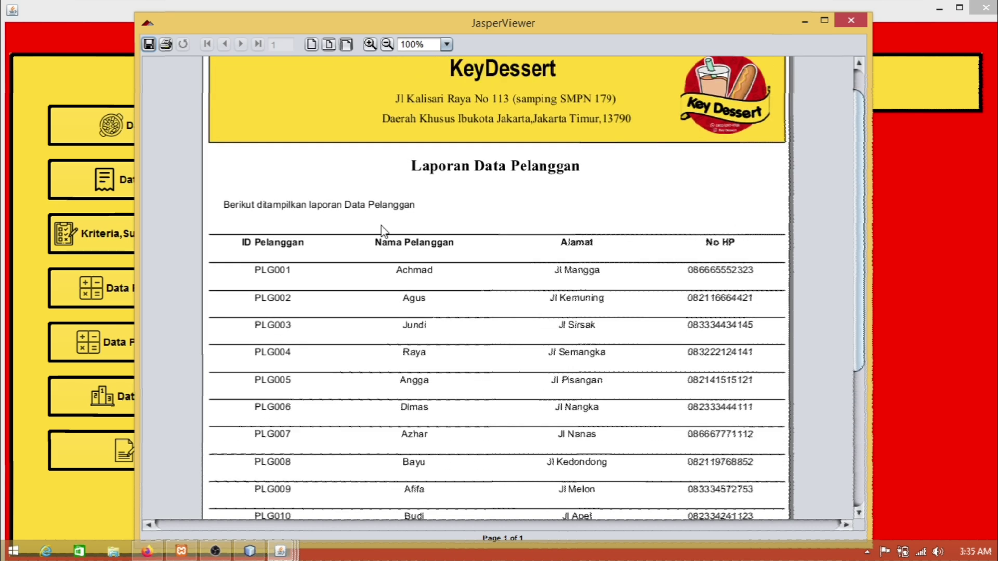
click(851, 20)
click(647, 216)
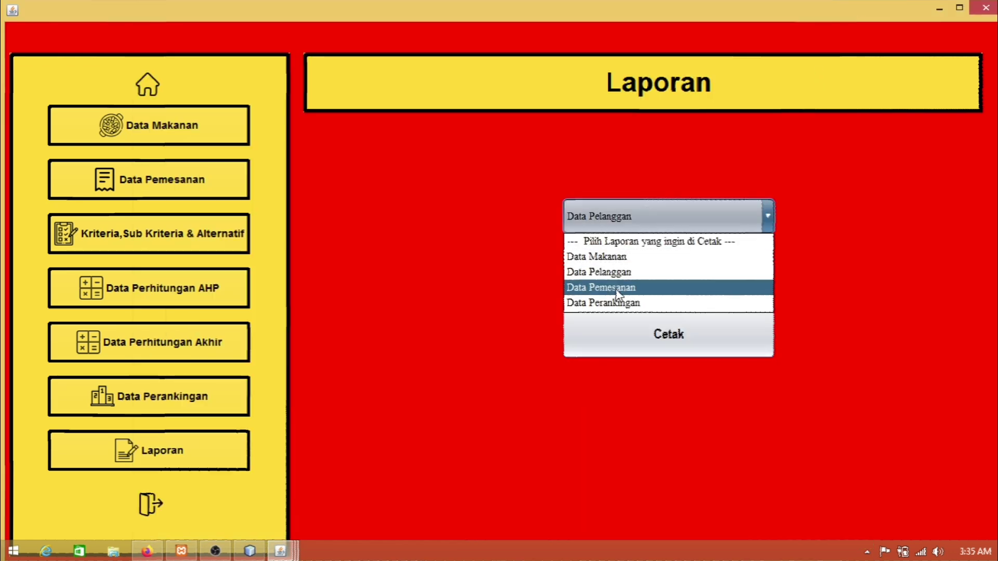
Step: Print the Data Pemesanan report, review its ten orders (03/06/2024–11/08/2024), then close it
click(646, 289)
click(623, 342)
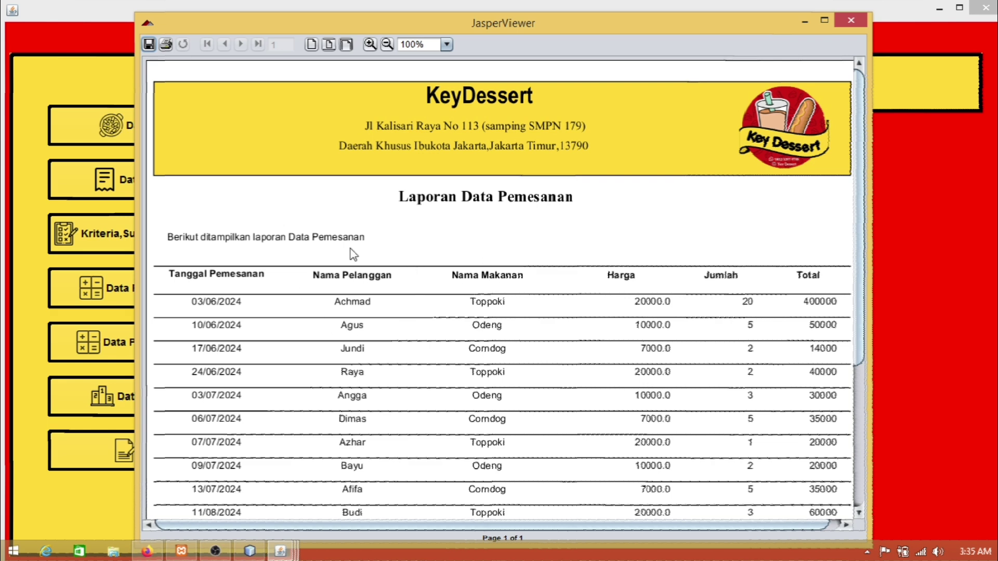
scroll(398, 287, down, 1)
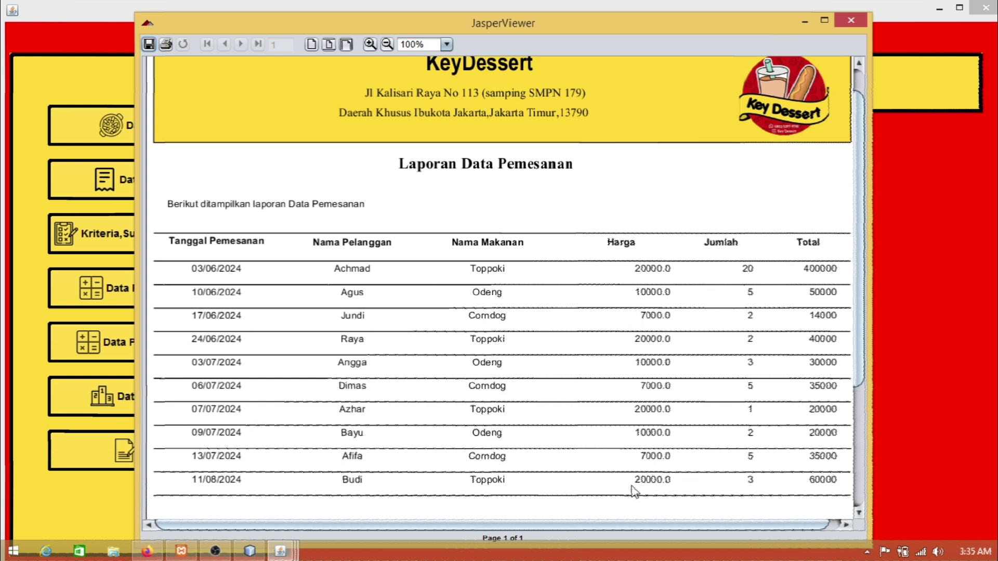
scroll(530, 529, right, 1)
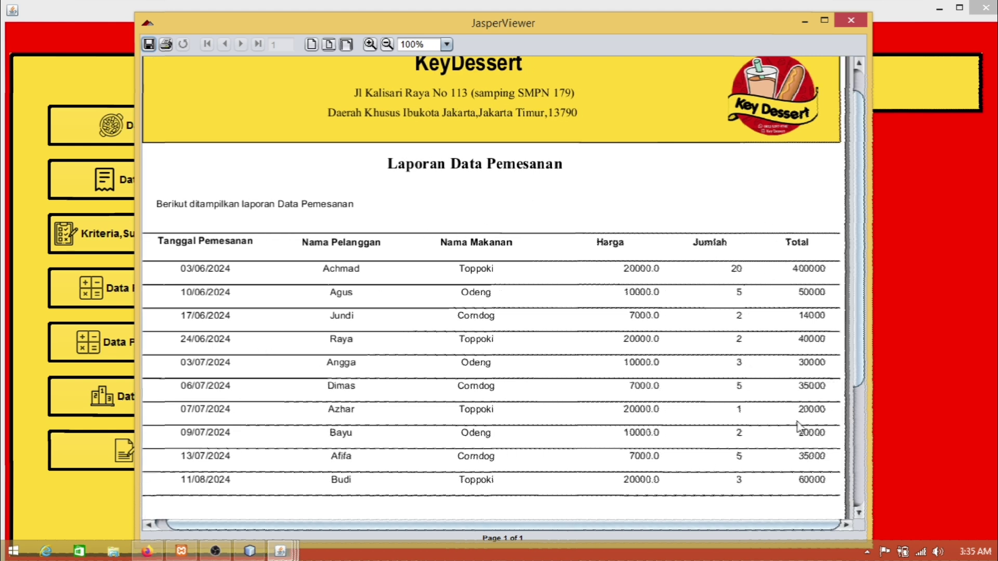
drag(729, 526, 546, 537)
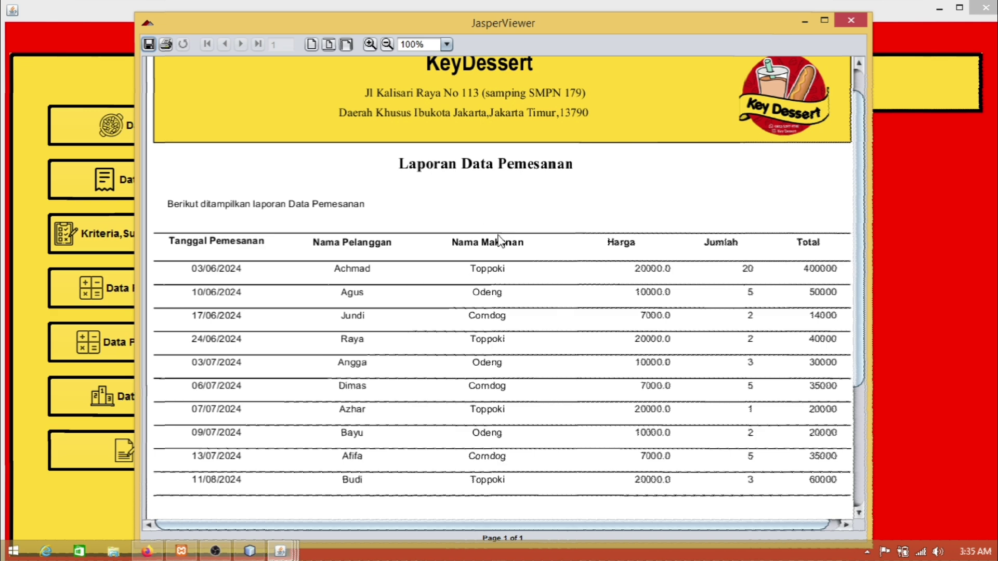
click(851, 21)
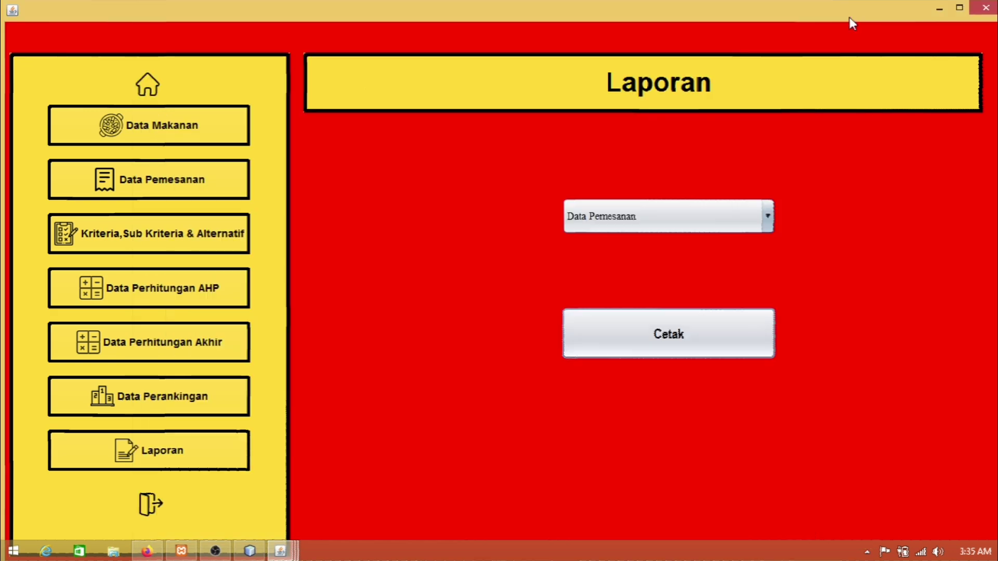
Step: Print the Data Perankingan report ranking Toppoki, Odeng and Corndog 1–3, then close it
click(700, 220)
click(635, 310)
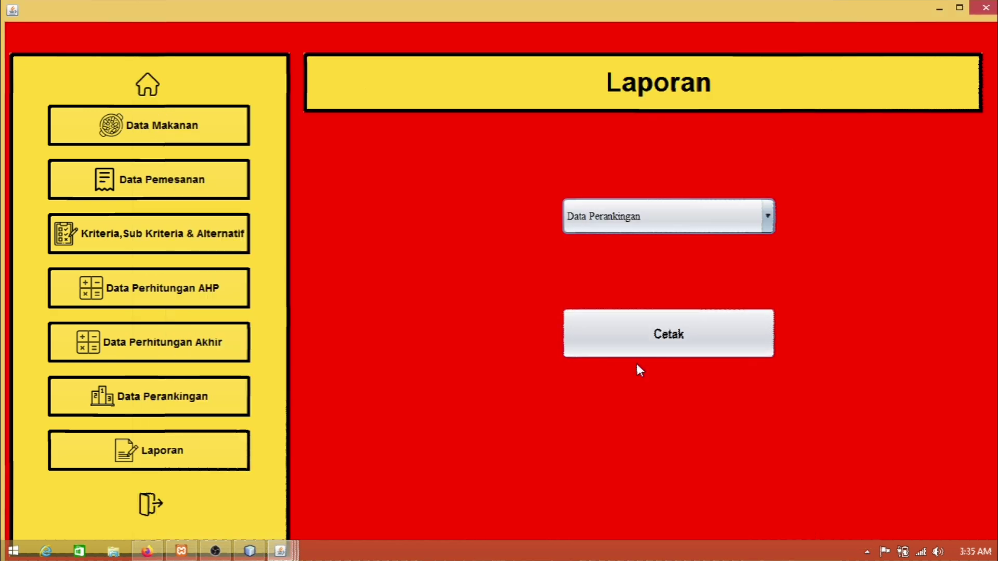
click(635, 361)
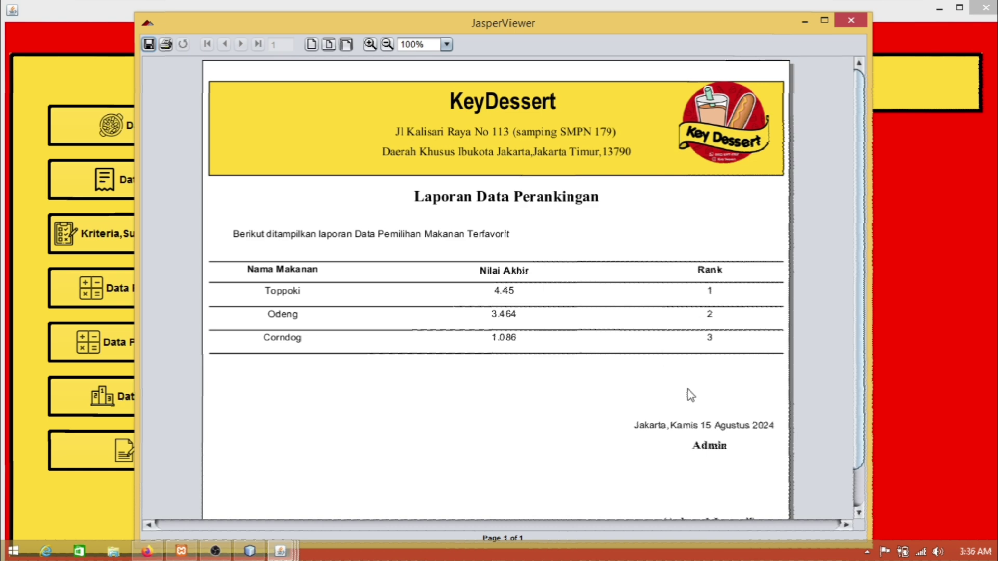
scroll(702, 412, down, 2)
scroll(514, 280, up, 2)
click(855, 20)
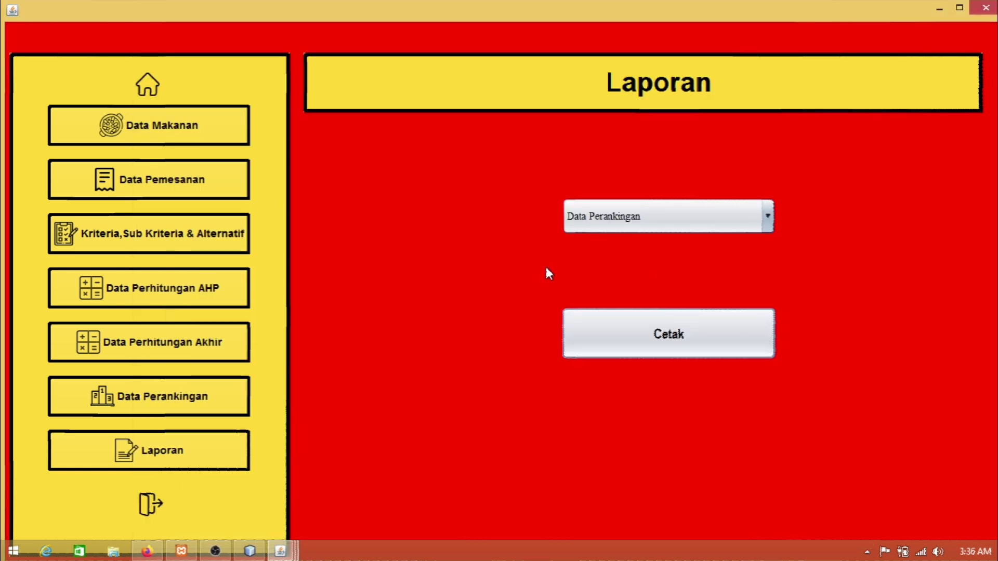
Step: Log out, close the Key Dessert login and app windows, and return to NetBeans
click(150, 505)
click(580, 365)
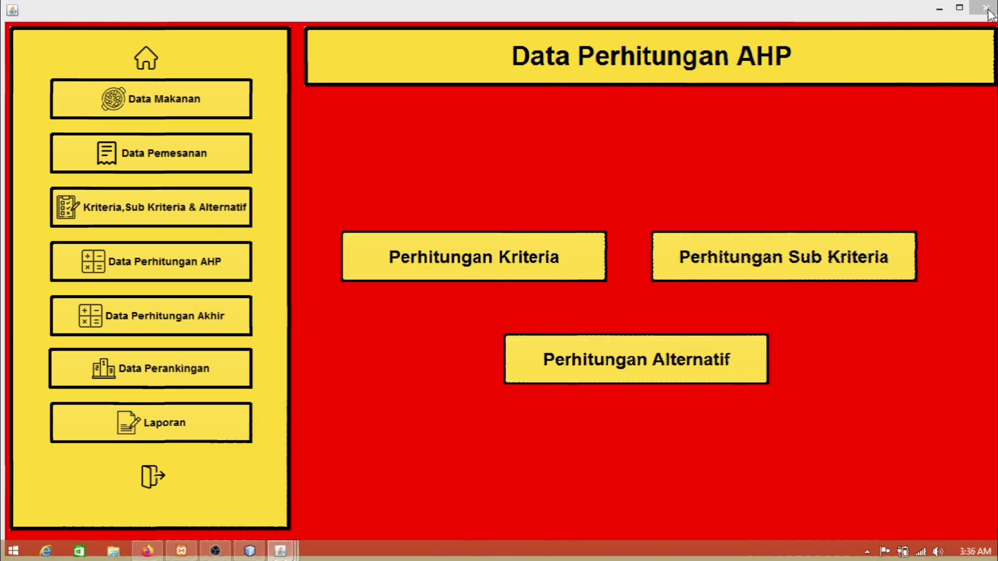
click(986, 9)
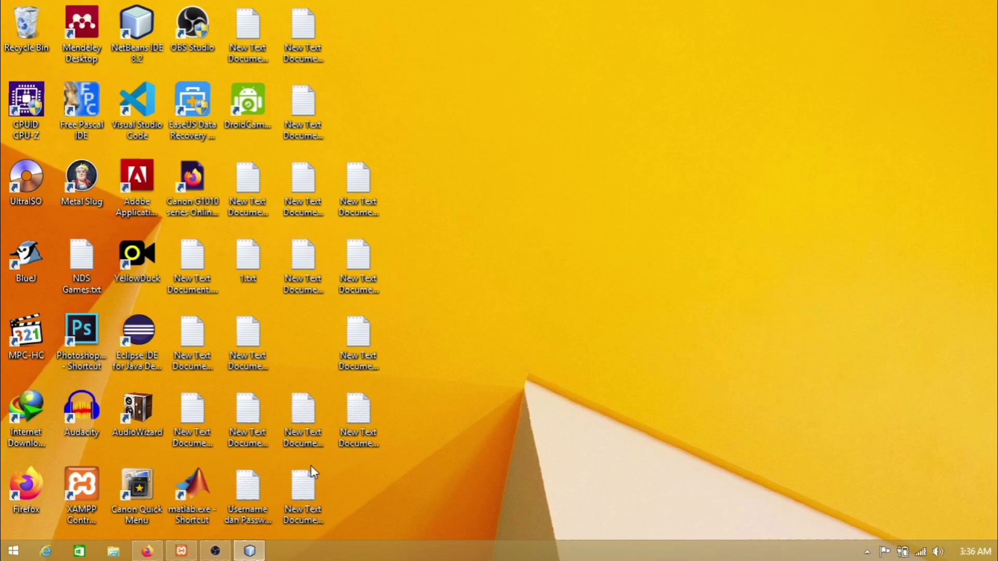
click(250, 551)
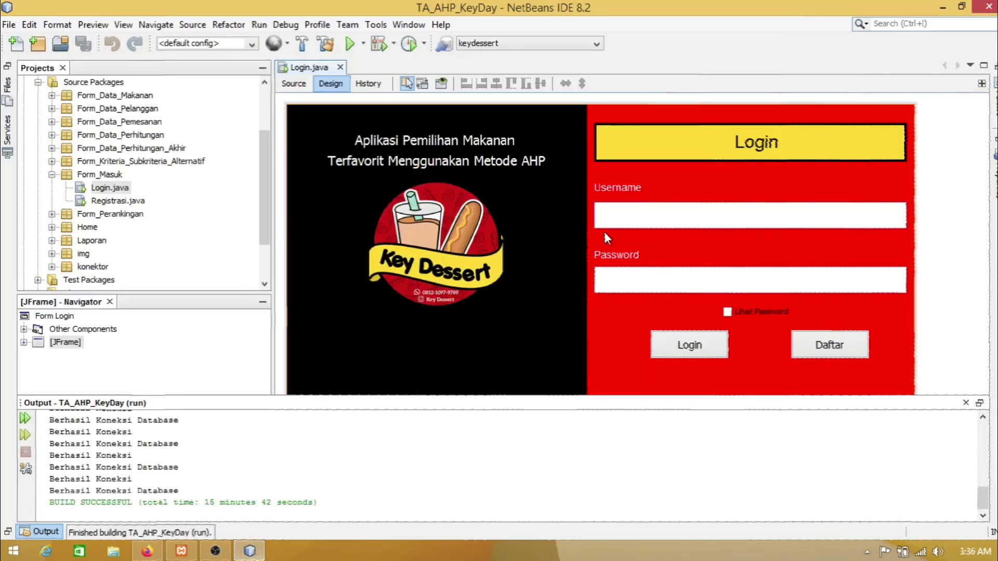